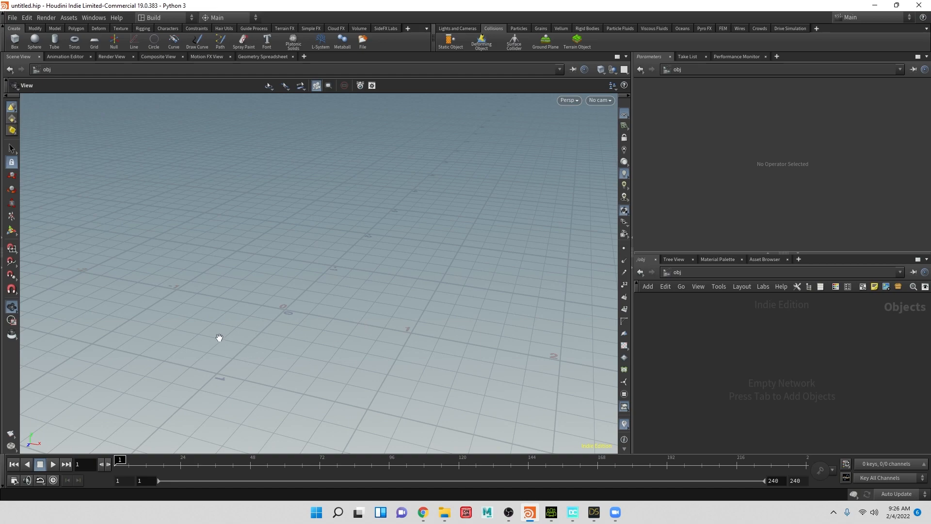
Add a Geometry object to the scene's object network and go inside it
{"action": "left_click_drag", "start_coordinate": [283, 322], "coordinate": [310, 309]}
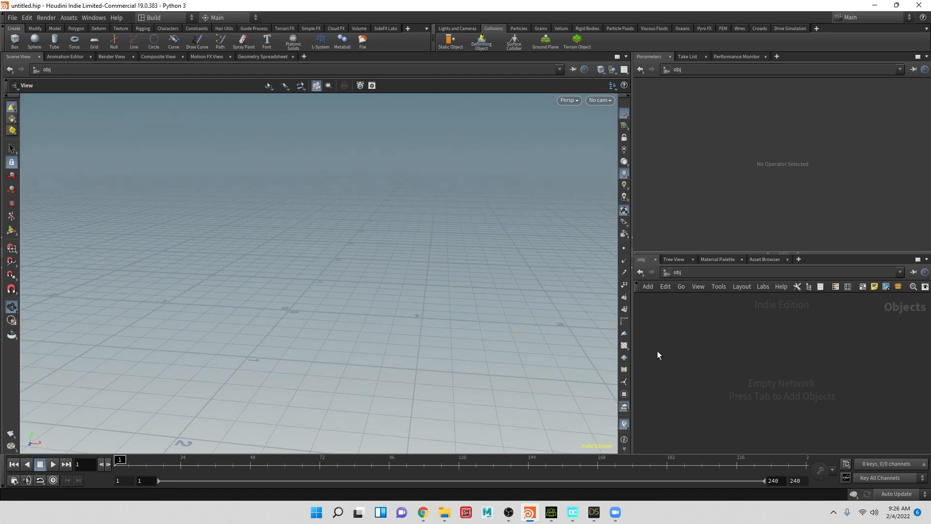
{"action": "key", "text": "Tab"}
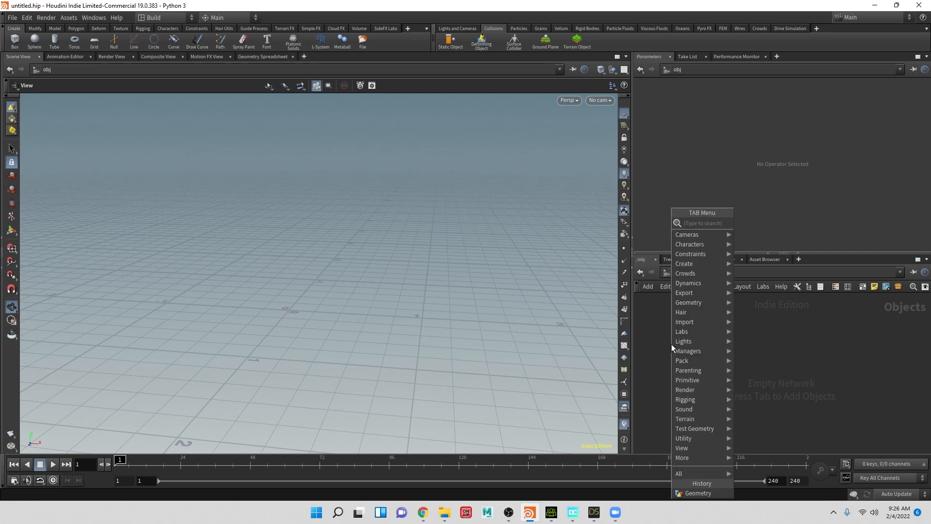
{"action": "type", "text": "g"}
{"action": "key", "text": "BackSpace"}
{"action": "type", "text": "g"}
{"action": "key", "text": "Return"}
{"action": "left_click", "coordinate": [672, 344]}
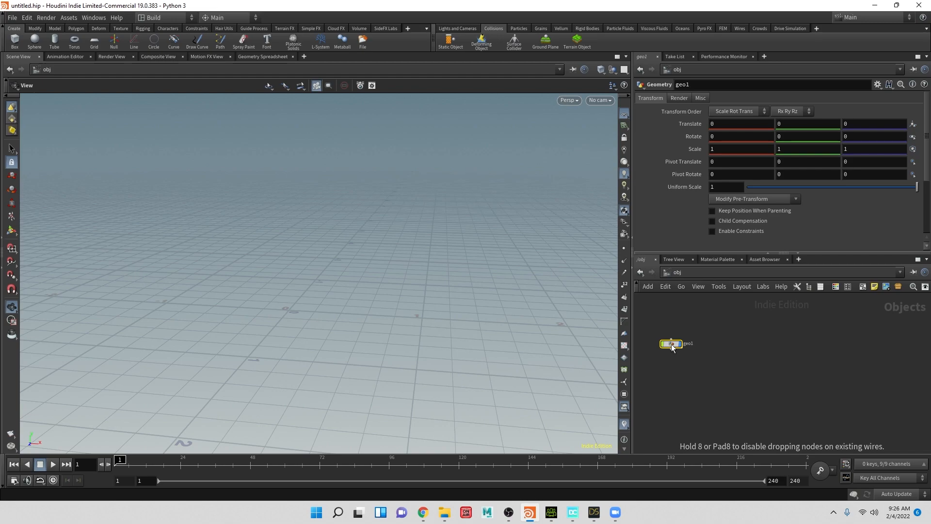
{"action": "double_click", "coordinate": [671, 345]}
Place an Agent node in the geometry network
{"action": "key", "text": "Tab"}
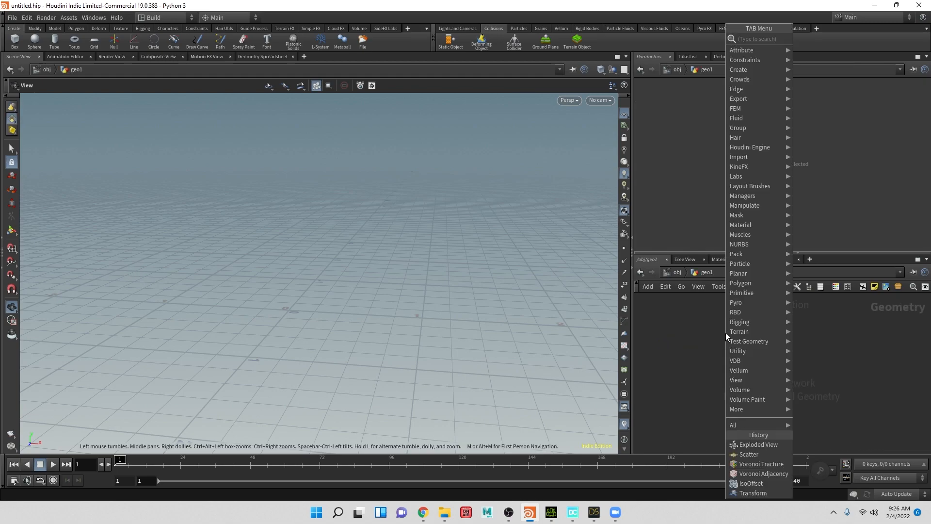
{"action": "type", "text": "an"}
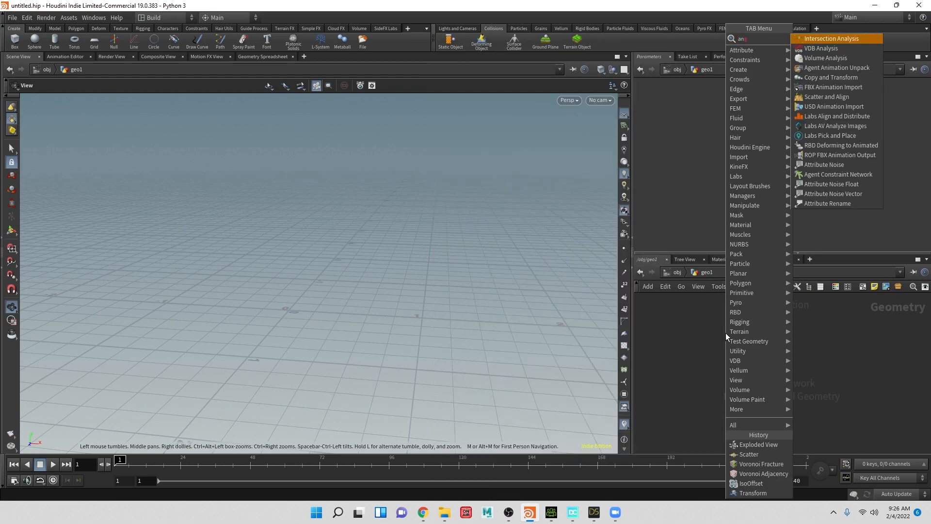
{"action": "key", "text": "BackSpace"}
{"action": "type", "text": "ge"}
{"action": "key", "text": "Return"}
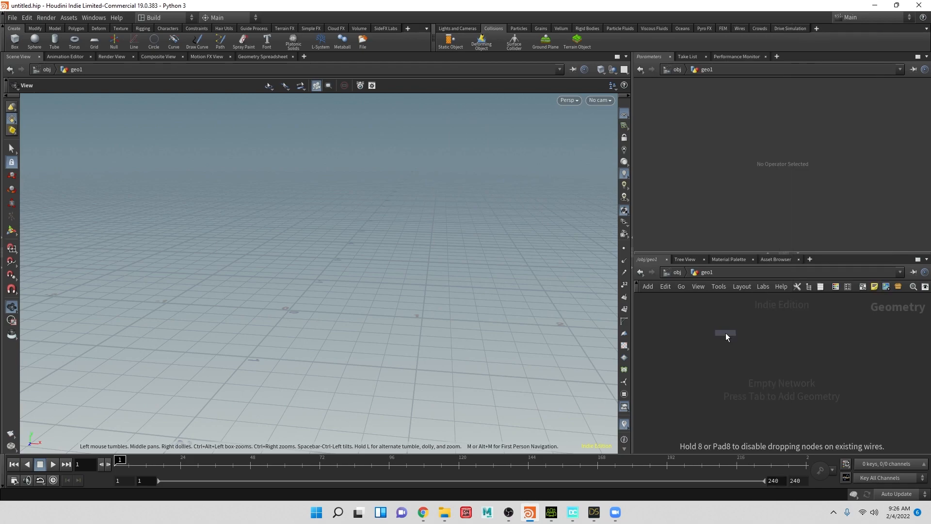
{"action": "left_click", "coordinate": [726, 332]}
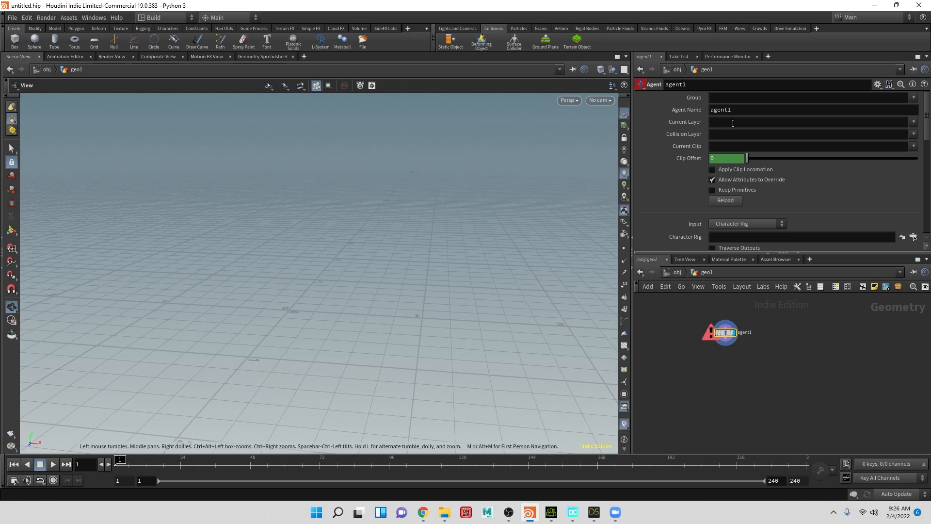
Set the Agent node's input to FBX and load walk24.fbx from the LegRig folder on the Desktop
{"action": "scroll", "coordinate": [717, 184], "scroll_direction": "down", "scroll_amount": 1}
{"action": "left_click", "coordinate": [727, 198]}
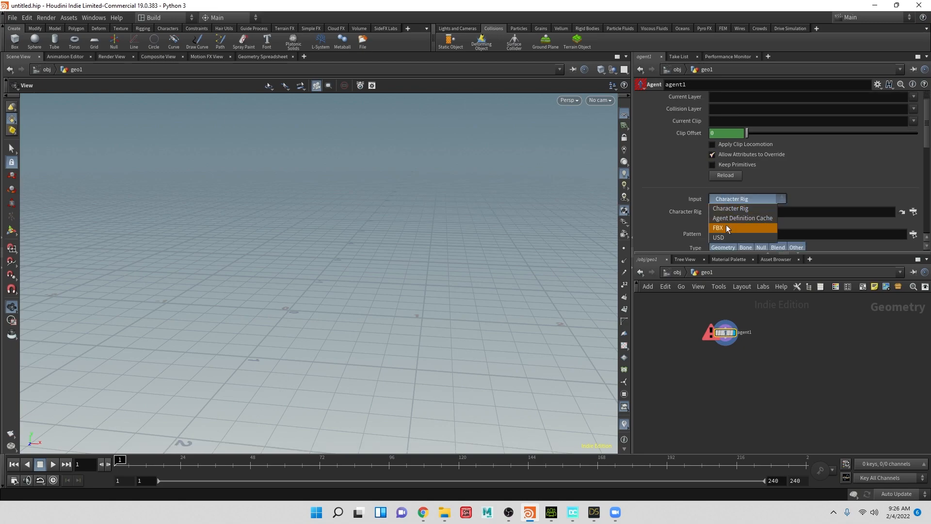
{"action": "left_click", "coordinate": [726, 225]}
{"action": "left_click", "coordinate": [913, 212]}
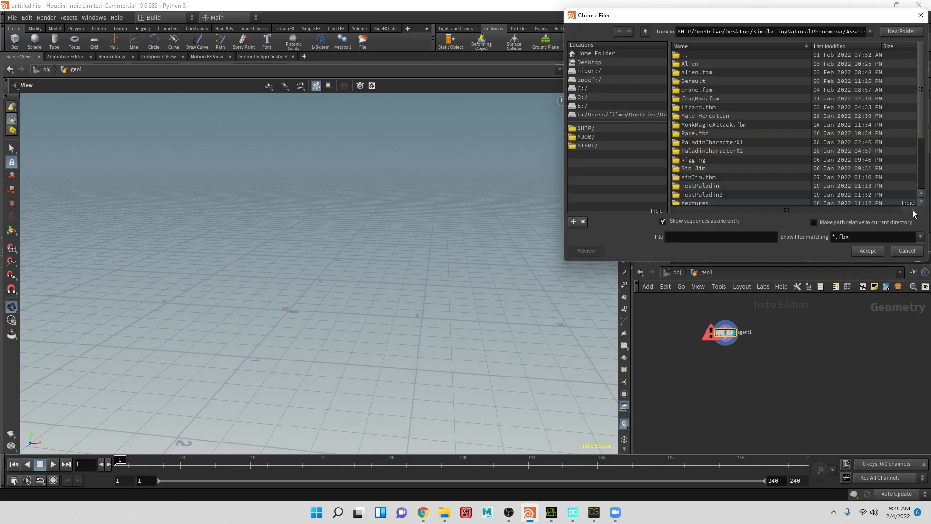
{"action": "left_click", "coordinate": [591, 63]}
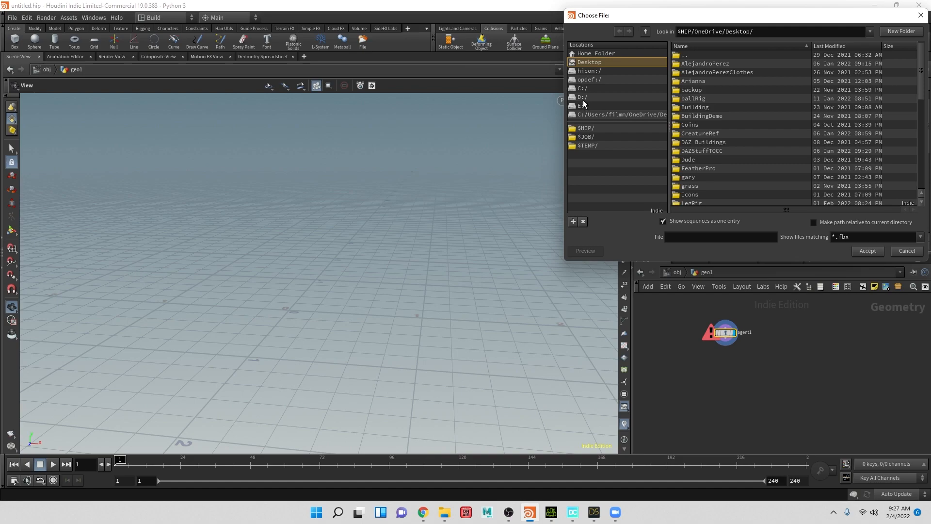
{"action": "scroll", "coordinate": [694, 130], "scroll_direction": "down", "scroll_amount": 5}
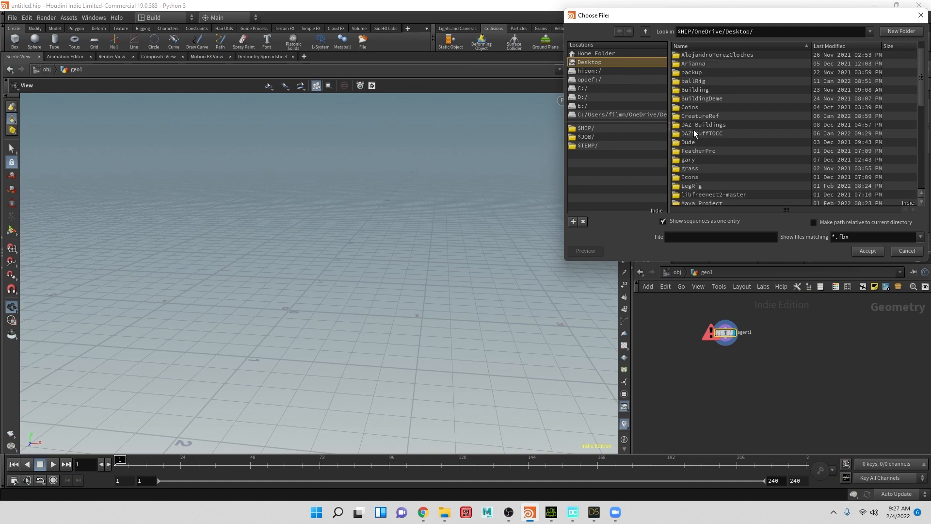
{"action": "double_click", "coordinate": [692, 159]}
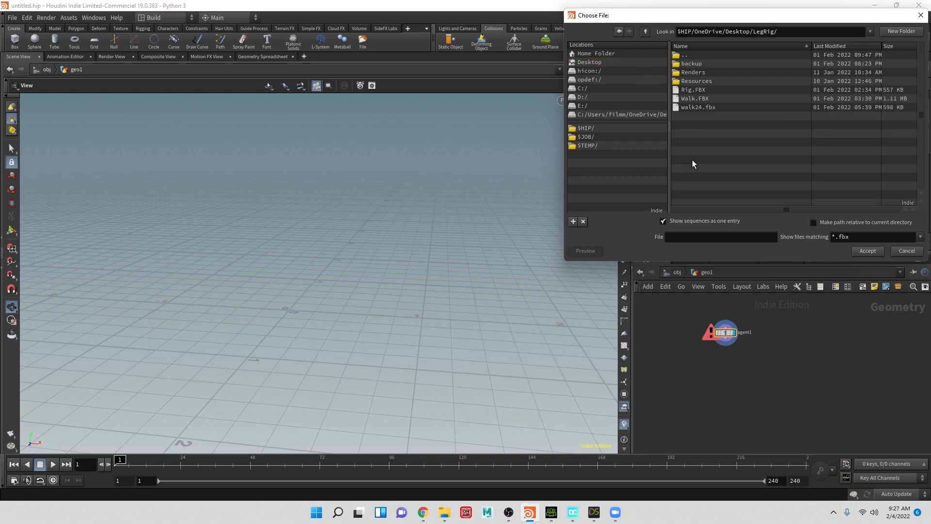
{"action": "left_click", "coordinate": [703, 107]}
{"action": "left_click", "coordinate": [867, 250]}
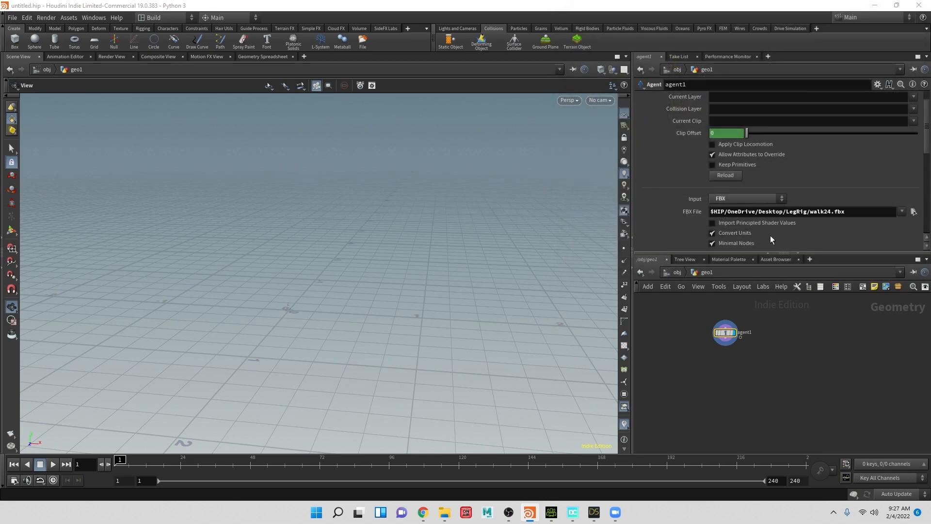
Turn off unit conversion for the Agent node's FBX import
{"action": "middle_click_drag", "start_coordinate": [452, 279], "coordinate": [457, 318]}
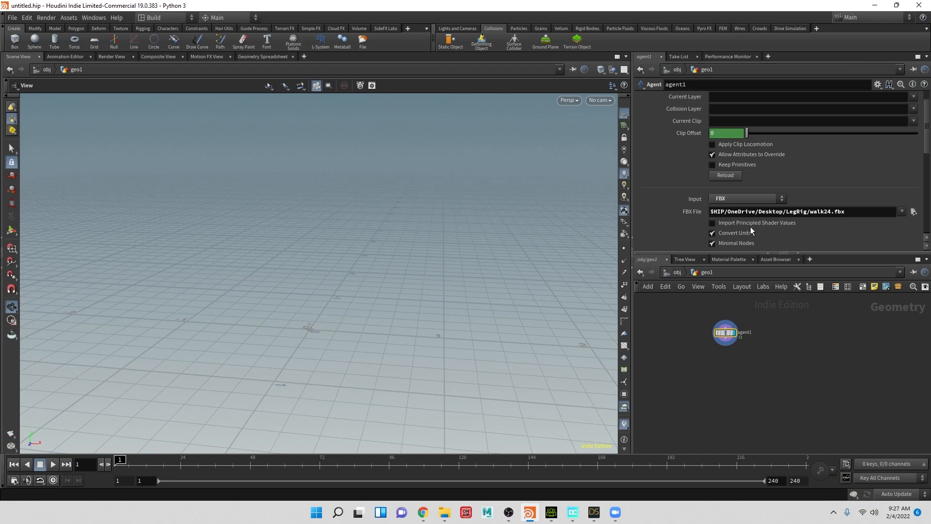
{"action": "left_click", "coordinate": [712, 233]}
{"action": "scroll", "coordinate": [393, 291], "scroll_direction": "down", "scroll_amount": 5}
{"action": "scroll", "coordinate": [385, 288], "scroll_direction": "down", "scroll_amount": 8}
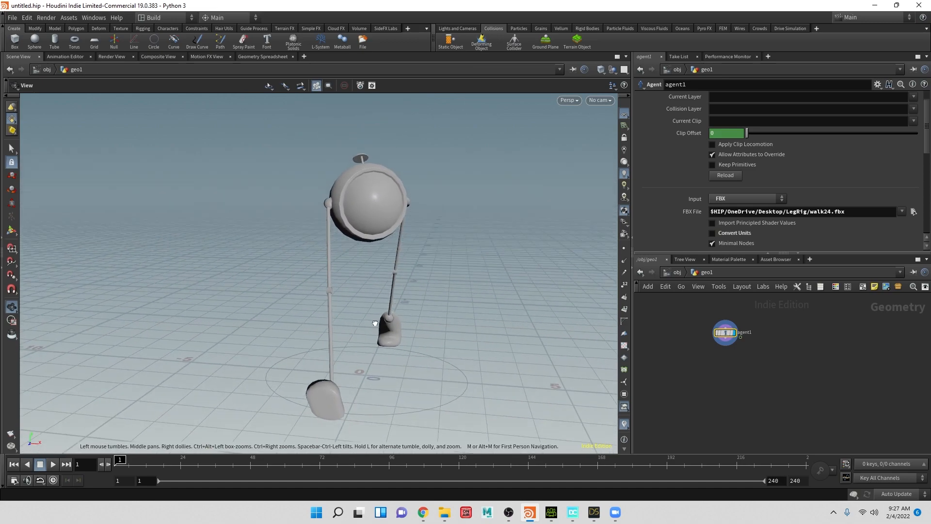
Examine the imported leg robot in the top, front and perspective views
{"action": "left_click_drag", "start_coordinate": [377, 325], "coordinate": [382, 328]}
{"action": "key", "text": "space+2"}
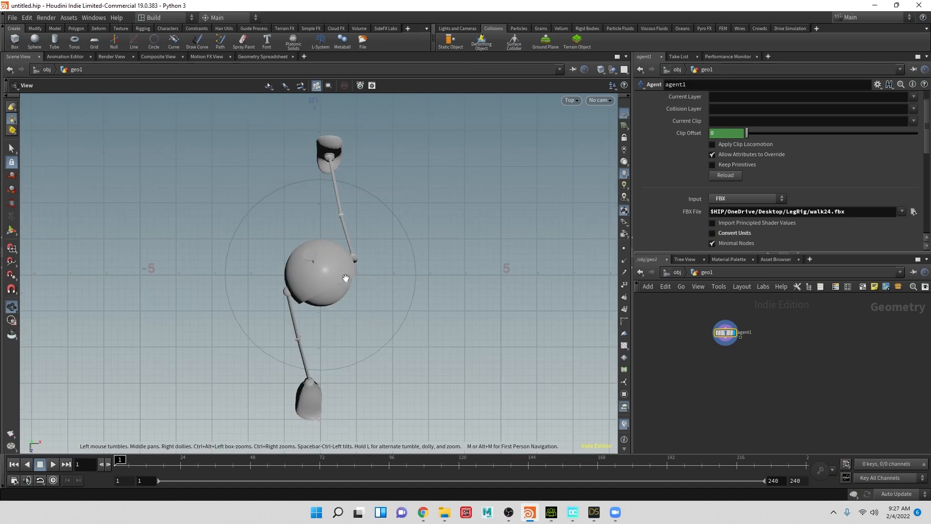
{"action": "key", "text": "space+3"}
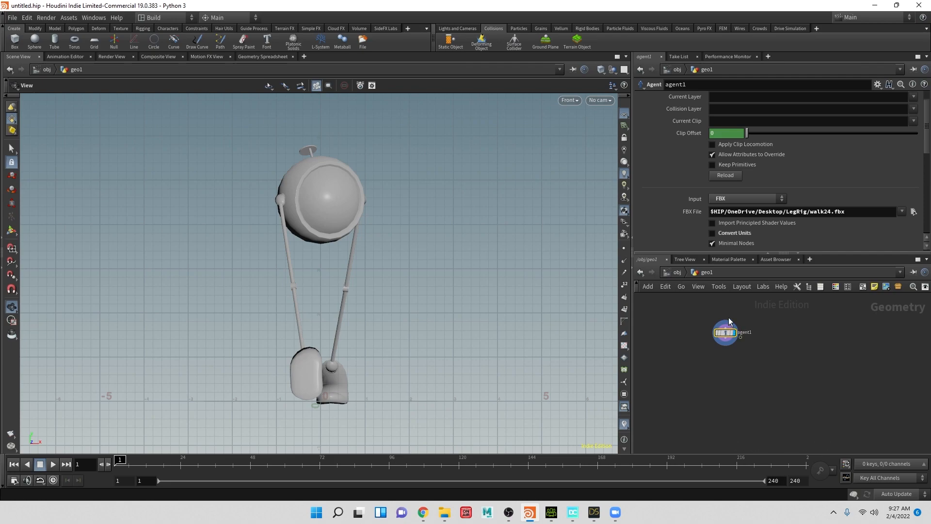
{"action": "key", "text": "space+1"}
{"action": "key", "text": "space+1"}
{"action": "middle_click_drag", "start_coordinate": [733, 370], "coordinate": [653, 333]}
{"action": "middle_click_drag", "start_coordinate": [671, 362], "coordinate": [786, 388]}
{"action": "left_click_drag", "start_coordinate": [468, 371], "coordinate": [398, 354]}
Play the agent's walk animation to check its motion, stop playback, and return to frame 1
{"action": "left_click", "coordinate": [53, 464]}
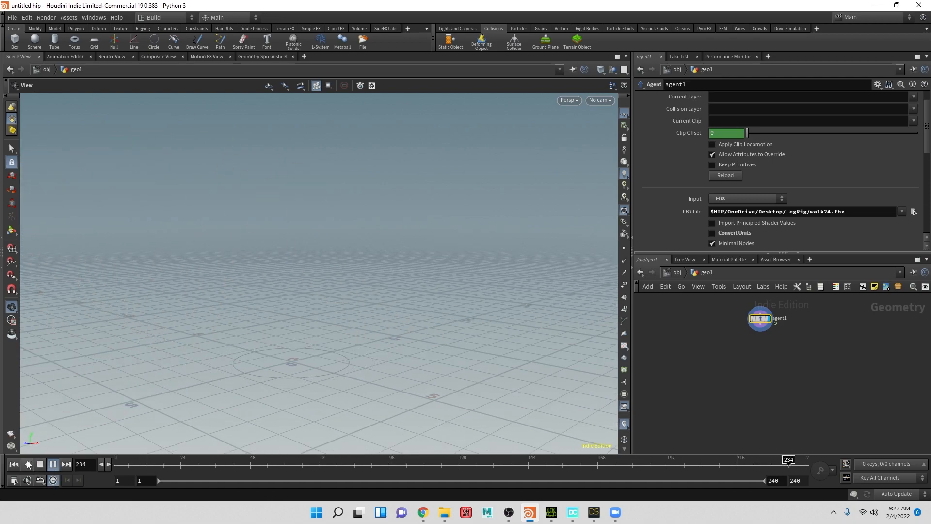
{"action": "scroll", "coordinate": [173, 369], "scroll_direction": "down", "scroll_amount": 8}
{"action": "middle_click_drag", "start_coordinate": [152, 374], "coordinate": [267, 333]}
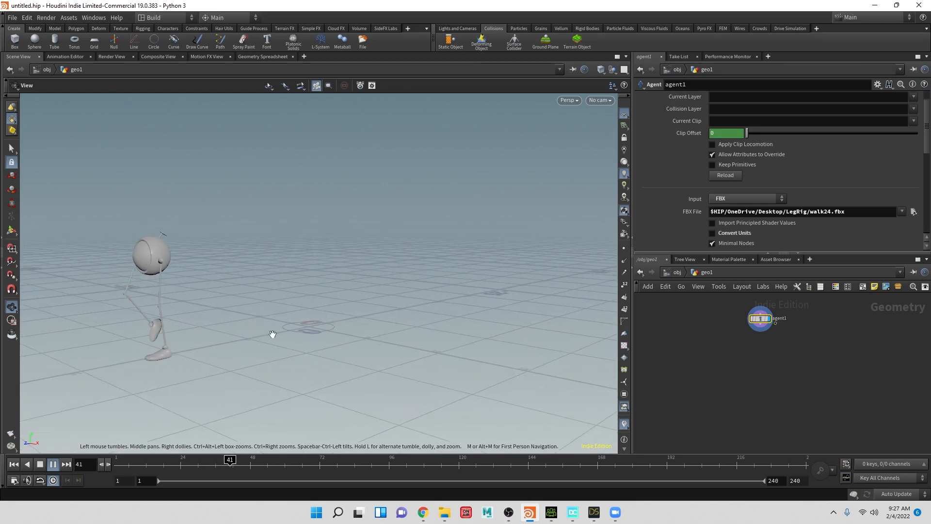
{"action": "left_click_drag", "start_coordinate": [225, 360], "coordinate": [325, 359]}
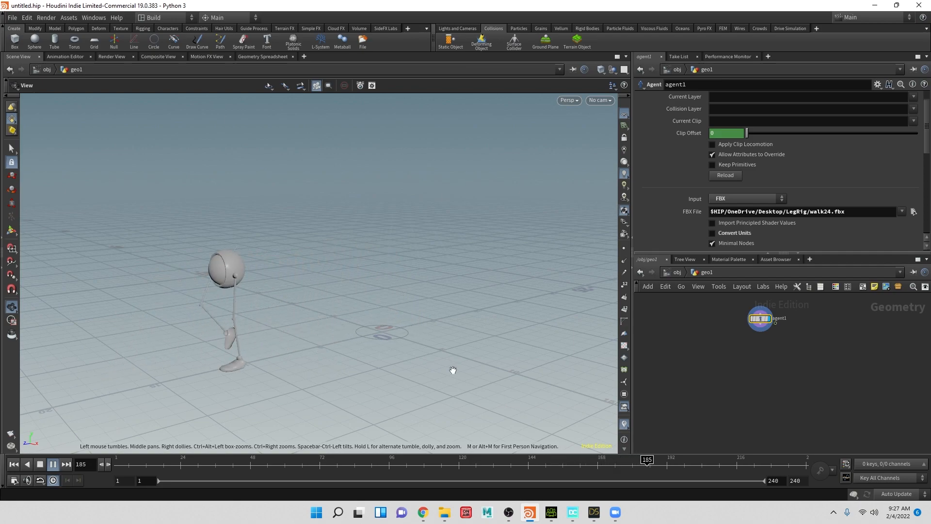
{"action": "left_click", "coordinate": [53, 464]}
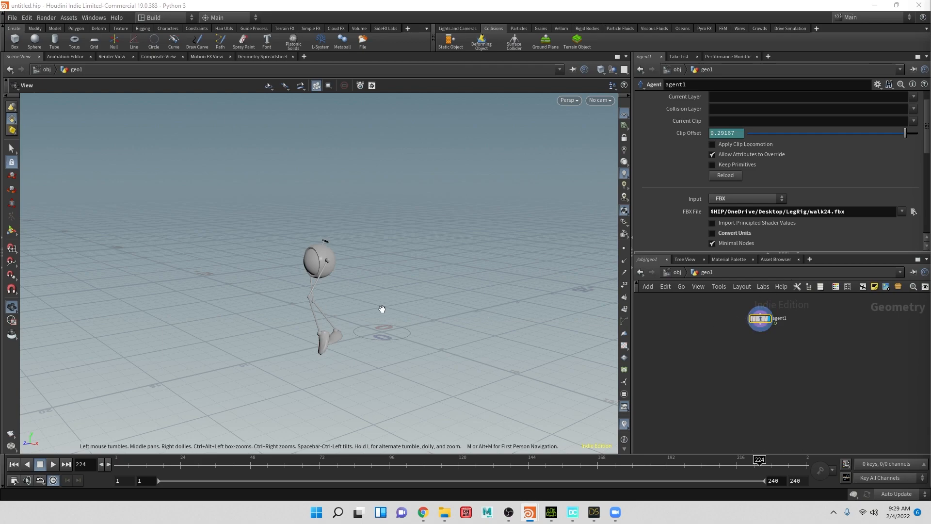
{"action": "middle_click_drag", "start_coordinate": [363, 340], "coordinate": [332, 289]}
{"action": "scroll", "coordinate": [330, 289], "scroll_direction": "up", "scroll_amount": 3}
{"action": "left_click", "coordinate": [14, 464]}
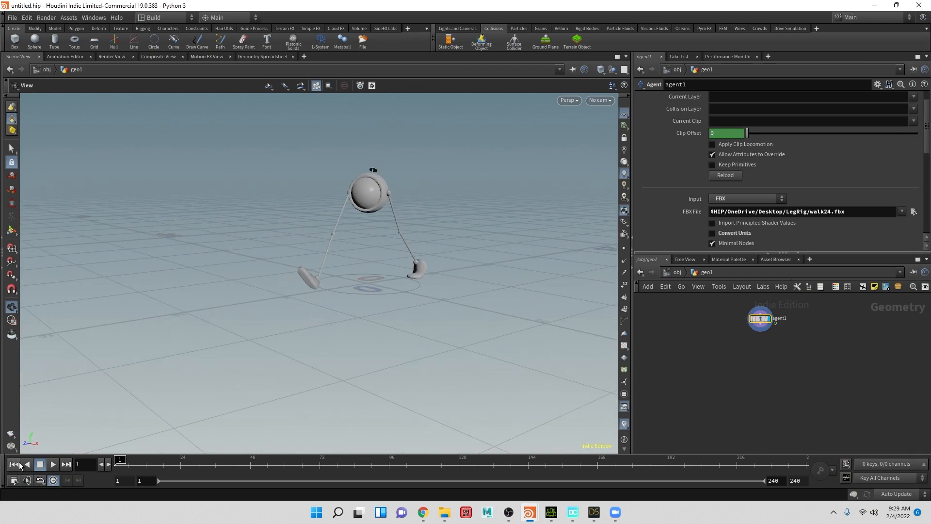
Connect an Agent Prep node to the Agent node's output and make it the displayed node
{"action": "left_click_drag", "start_coordinate": [775, 323], "coordinate": [776, 345]}
{"action": "type", "text": "age"}
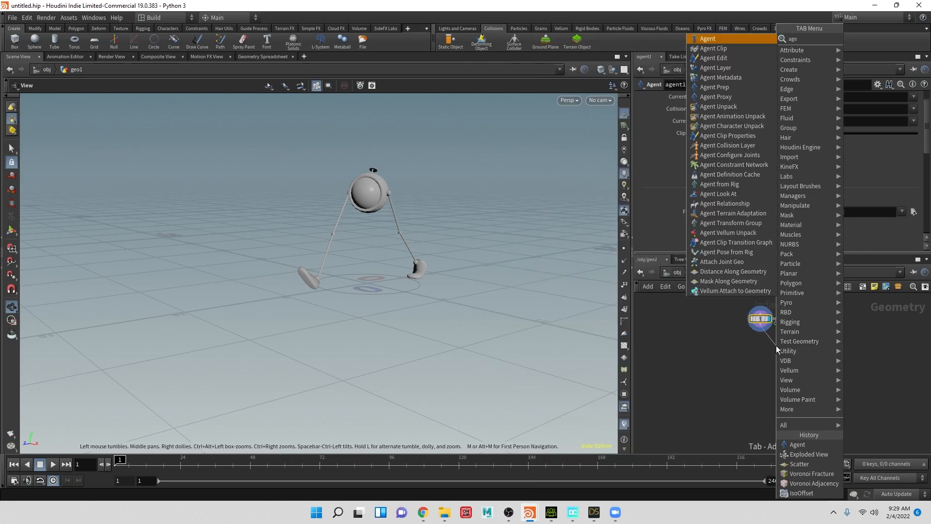
{"action": "type", "text": "nt p"}
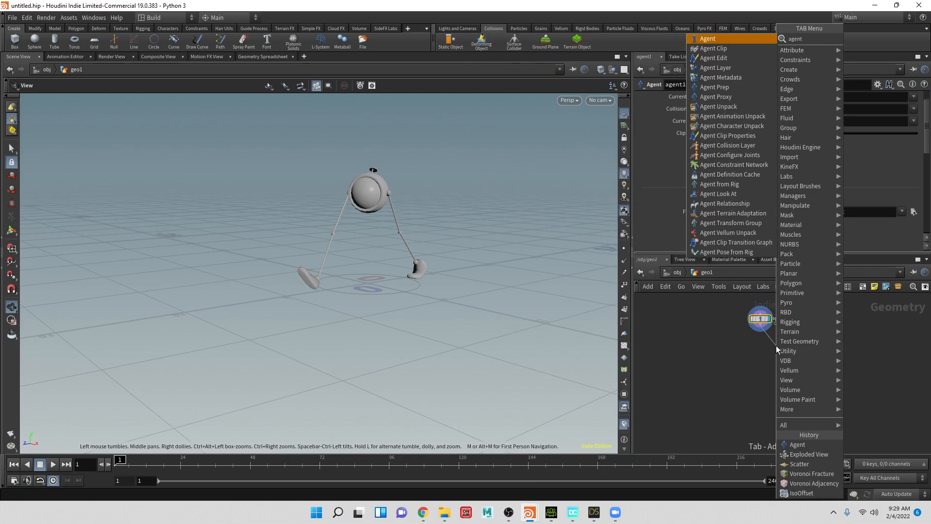
{"action": "key", "text": "Return"}
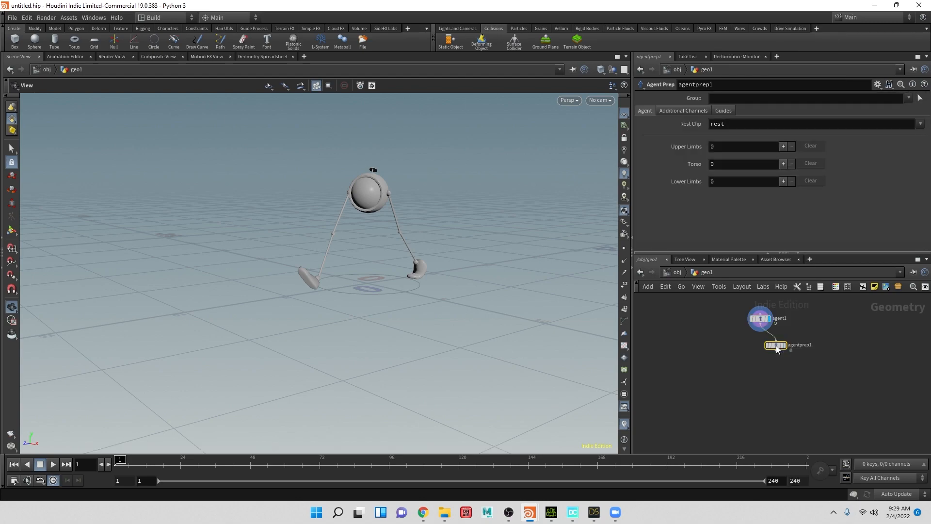
{"action": "left_click", "coordinate": [776, 347]}
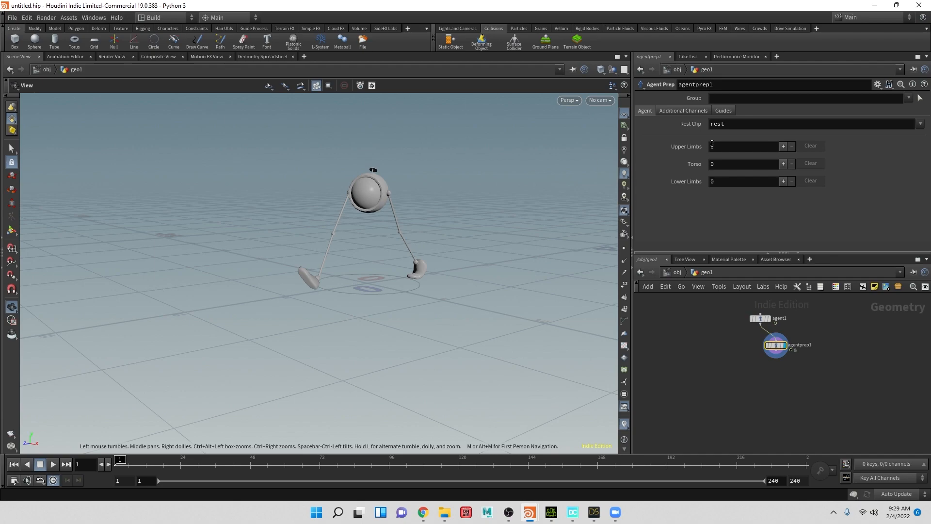
Set the number of lower limbs in the Agent Prep node to 2
{"action": "left_click", "coordinate": [782, 181]}
{"action": "left_click", "coordinate": [781, 180]}
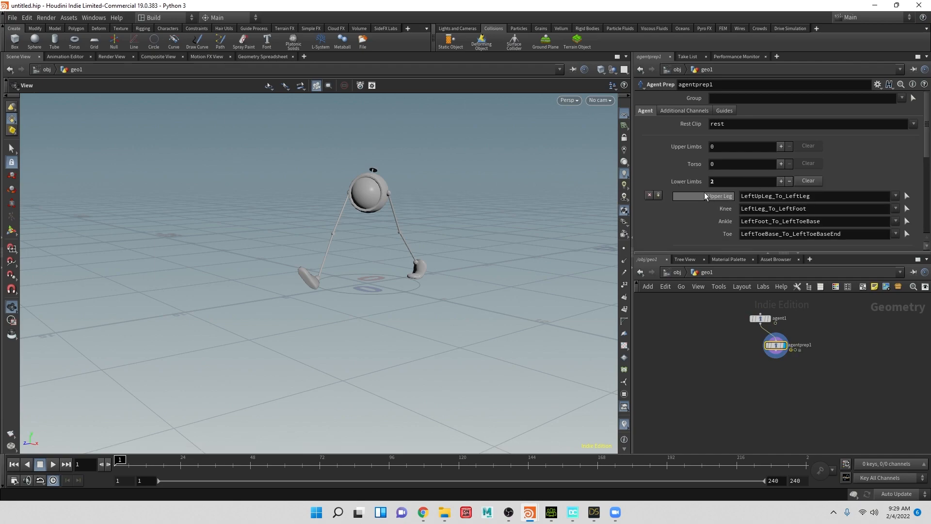
{"action": "scroll", "coordinate": [687, 202], "scroll_direction": "down", "scroll_amount": 4}
{"action": "scroll", "coordinate": [723, 226], "scroll_direction": "up", "scroll_amount": 1}
Assign L_Hip_JNT_BIND, L_Knee_JNT_BIND, L_Ankle_JNT_BIND and L_Toes_JNT_END to the first lower limb's upper leg, knee, ankle and toe
{"action": "left_click", "coordinate": [896, 132]}
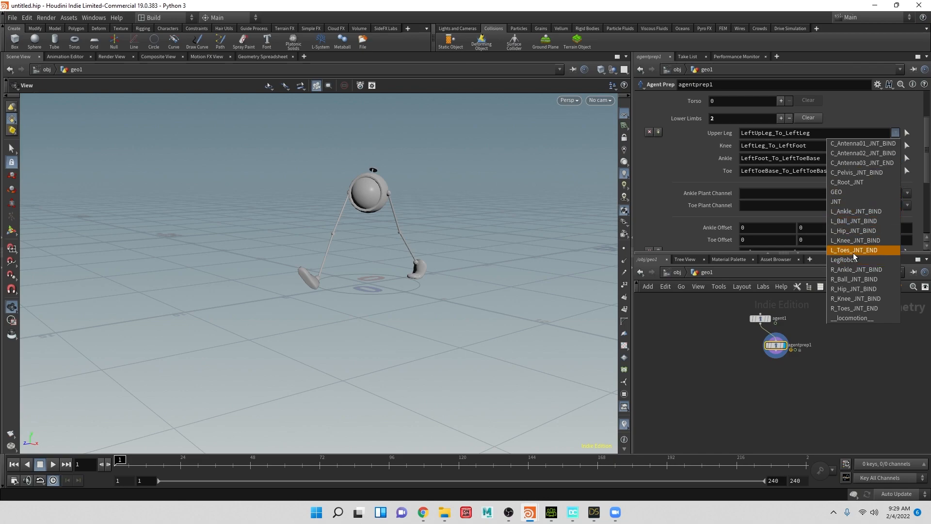
{"action": "left_click", "coordinate": [855, 231]}
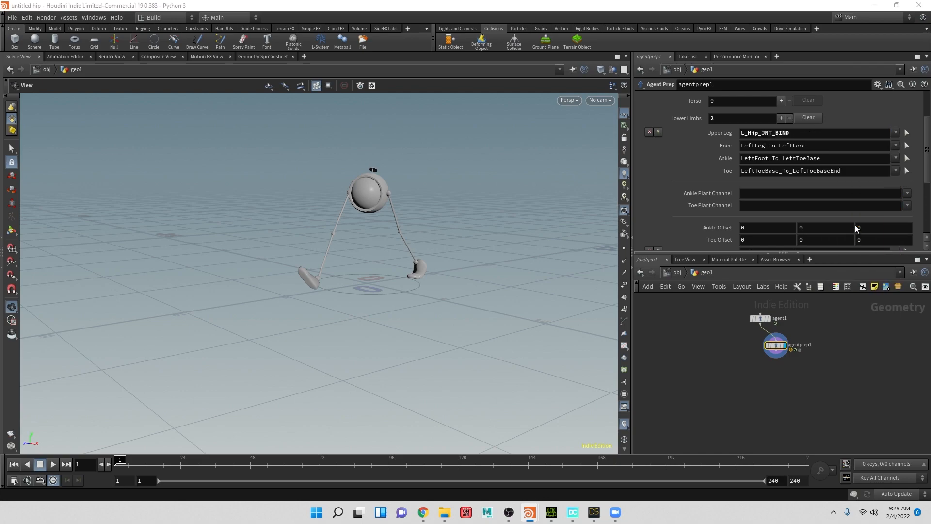
{"action": "left_click", "coordinate": [895, 145]}
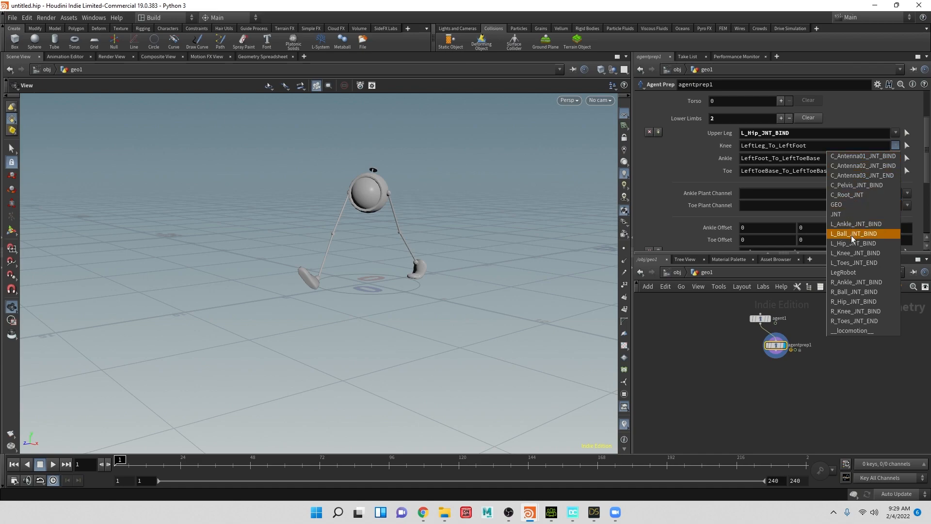
{"action": "left_click", "coordinate": [853, 254]}
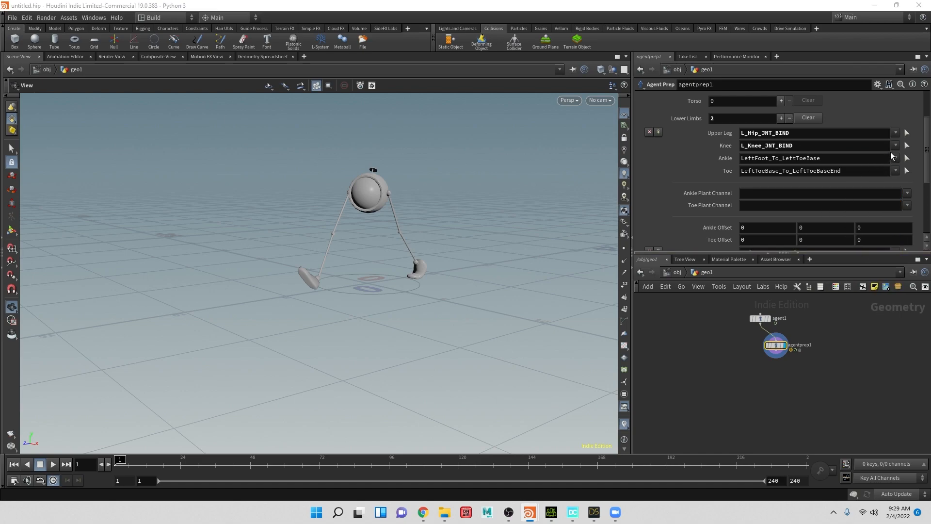
{"action": "left_click", "coordinate": [896, 159]}
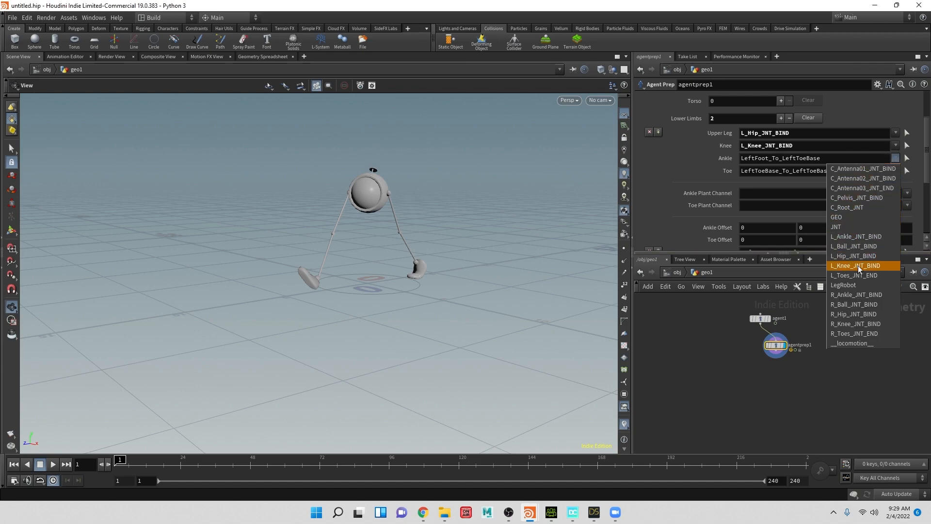
{"action": "left_click", "coordinate": [845, 235]}
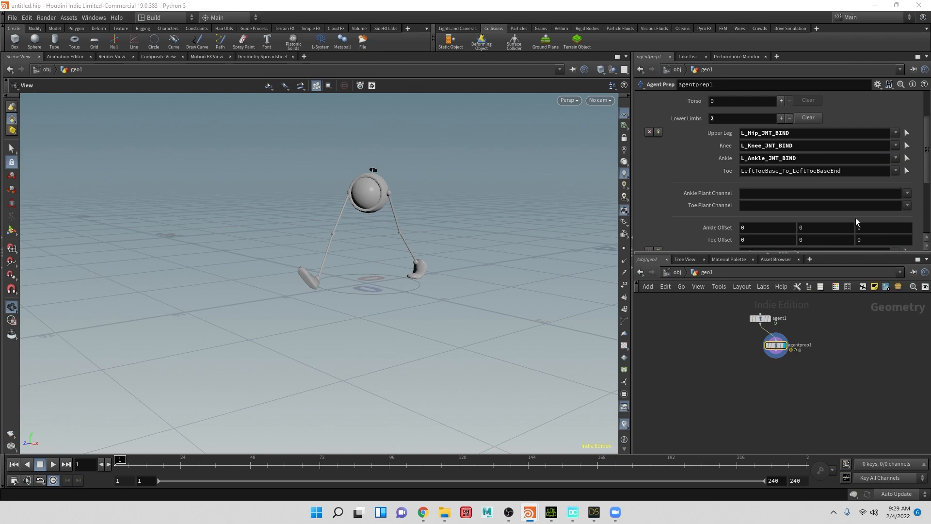
{"action": "left_click", "coordinate": [896, 171]}
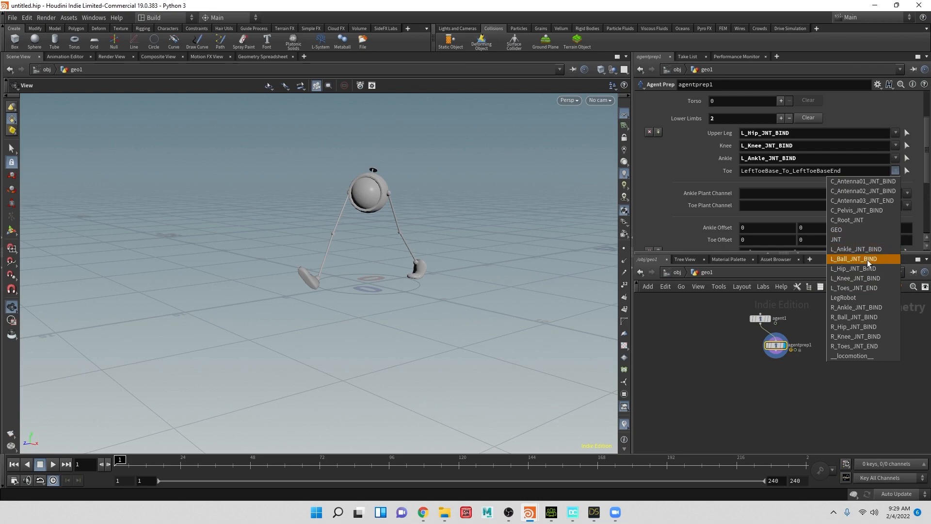
{"action": "left_click", "coordinate": [854, 288]}
{"action": "scroll", "coordinate": [838, 200], "scroll_direction": "down", "scroll_amount": 3}
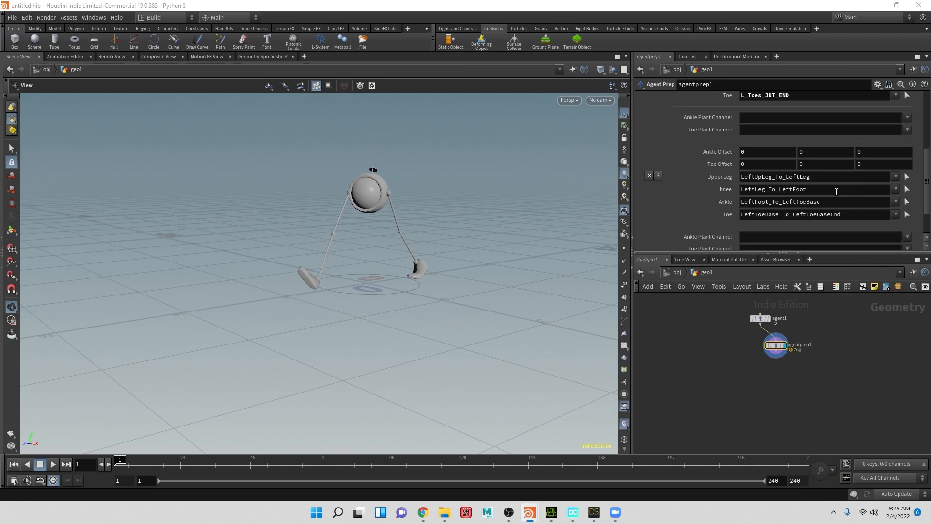
Assign R_Hip_JNT_BIND, R_Knee_JNT_BIND, R_Ankle_JNT_BIND and R_Toes_JNT_END to the second lower limb's upper leg, knee, ankle and toe
{"action": "scroll", "coordinate": [838, 200], "scroll_direction": "down", "scroll_amount": 2}
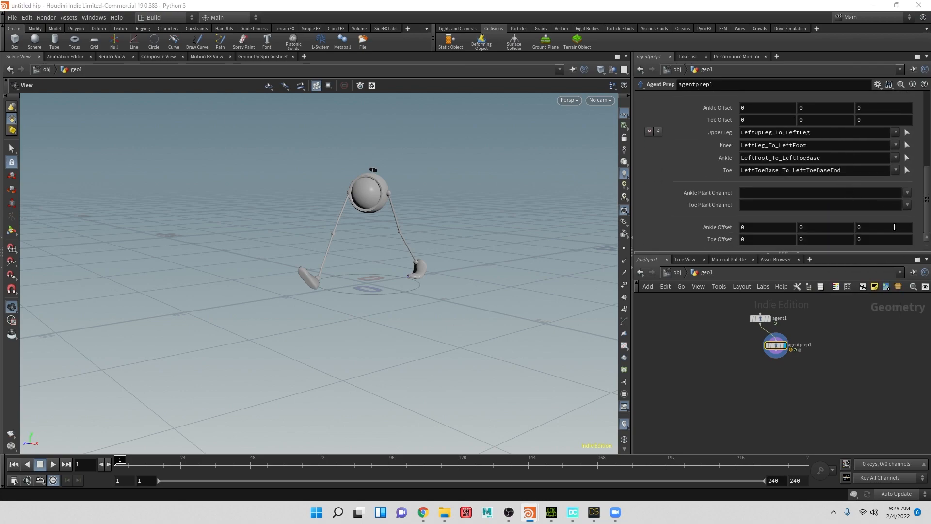
{"action": "left_click", "coordinate": [896, 133]}
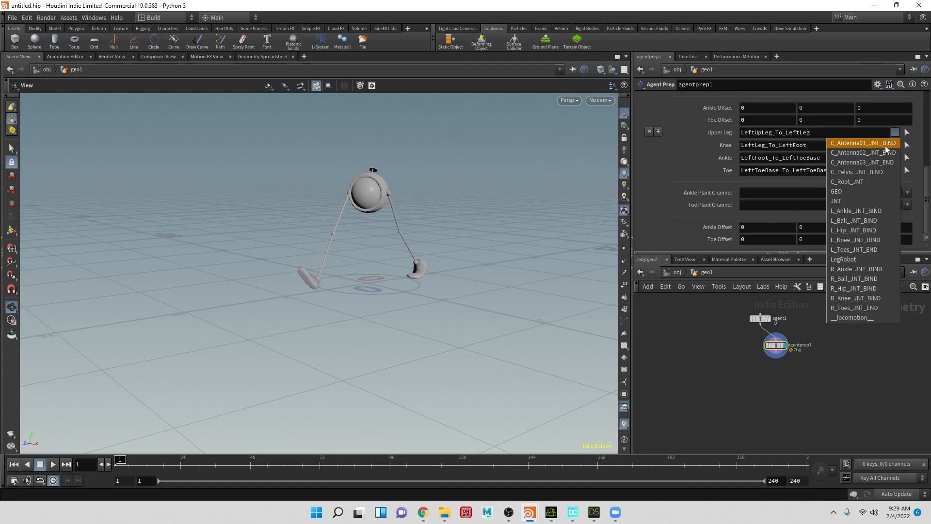
{"action": "left_click", "coordinate": [851, 288]}
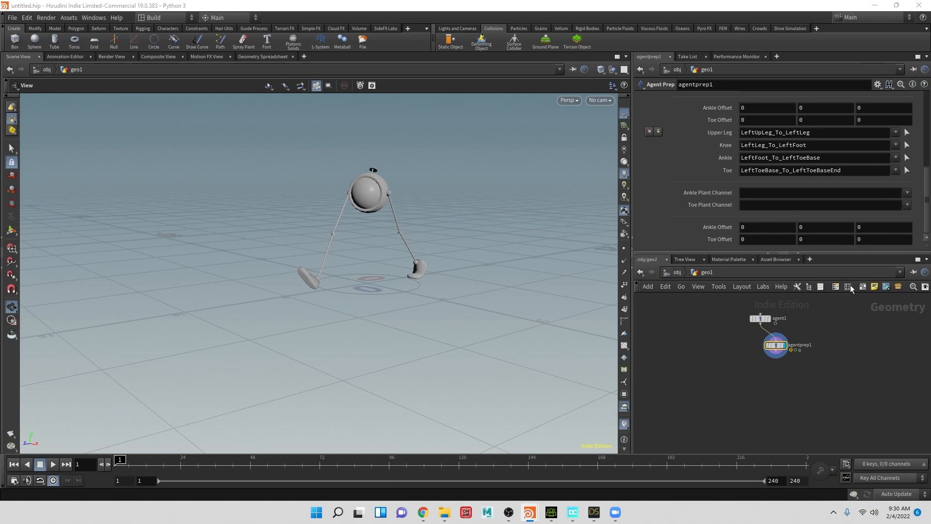
{"action": "left_click", "coordinate": [894, 146]}
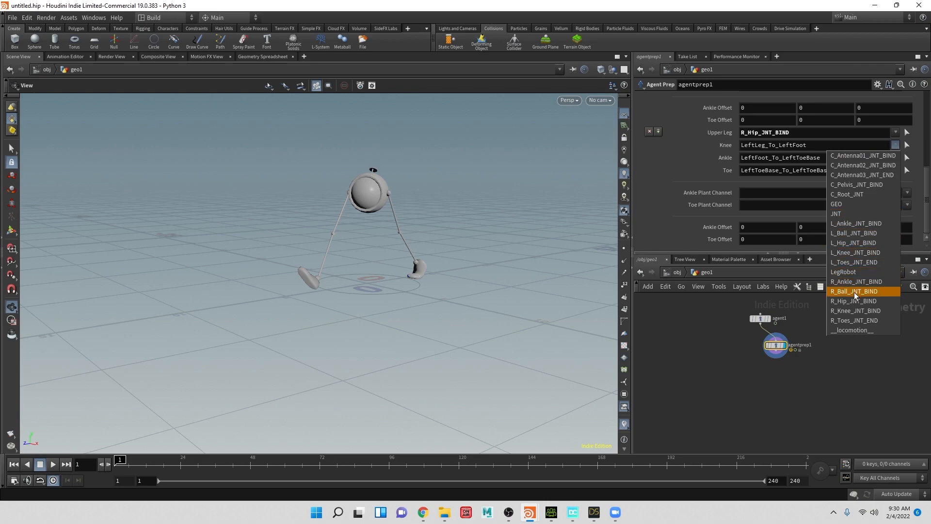
{"action": "left_click", "coordinate": [856, 311]}
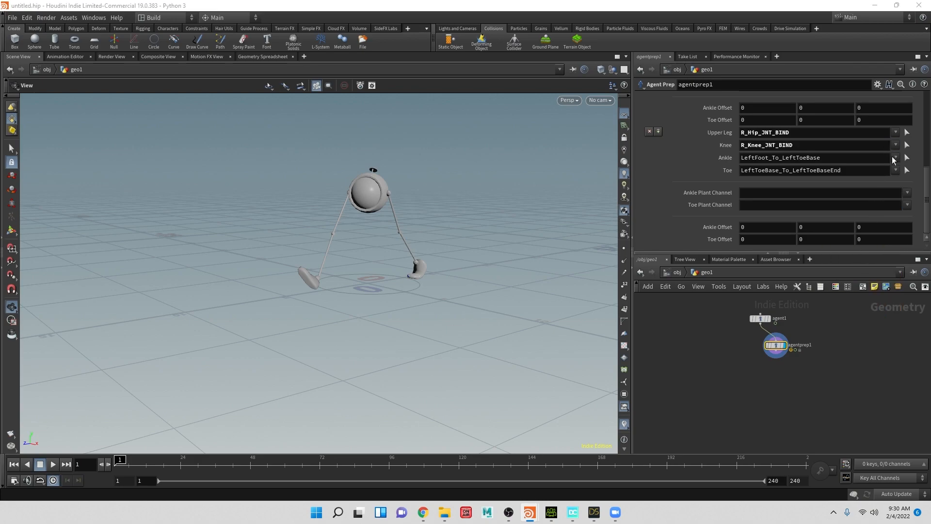
{"action": "left_click", "coordinate": [895, 158]}
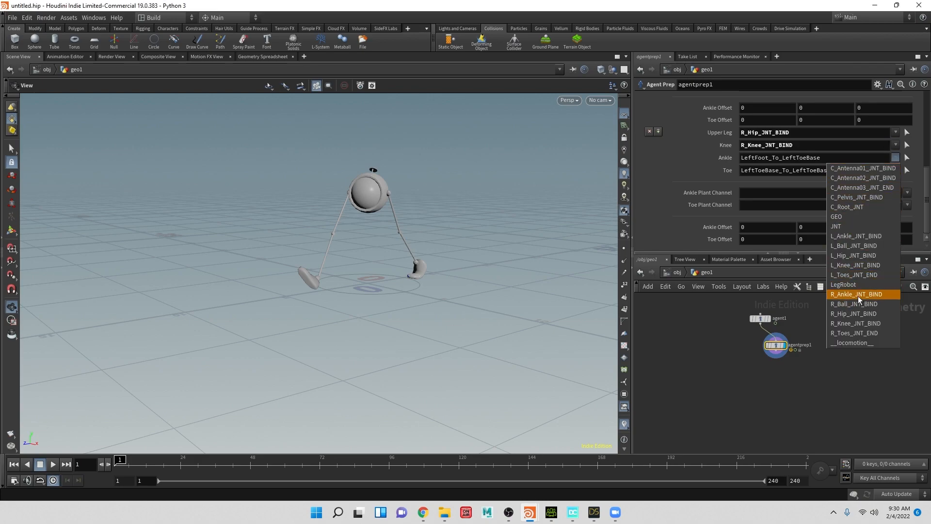
{"action": "left_click", "coordinate": [858, 295]}
{"action": "left_click", "coordinate": [895, 170]}
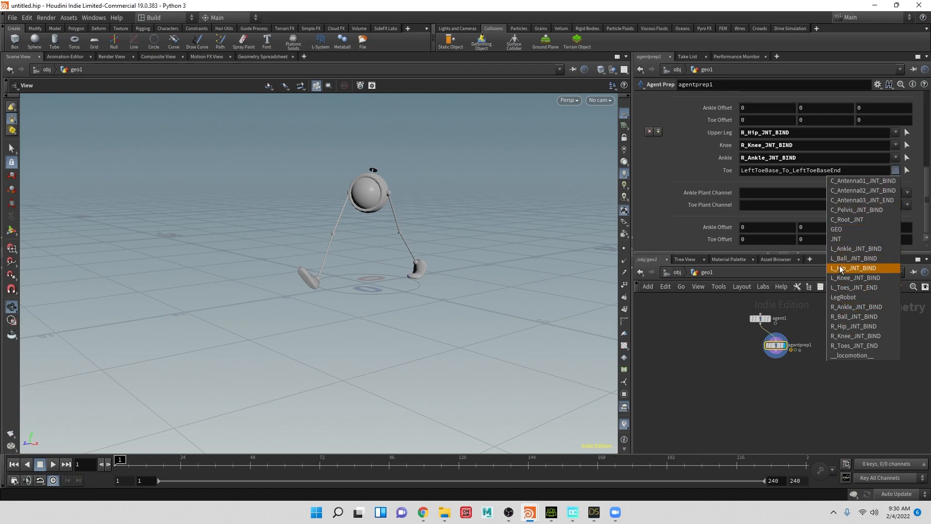
{"action": "left_click", "coordinate": [853, 346]}
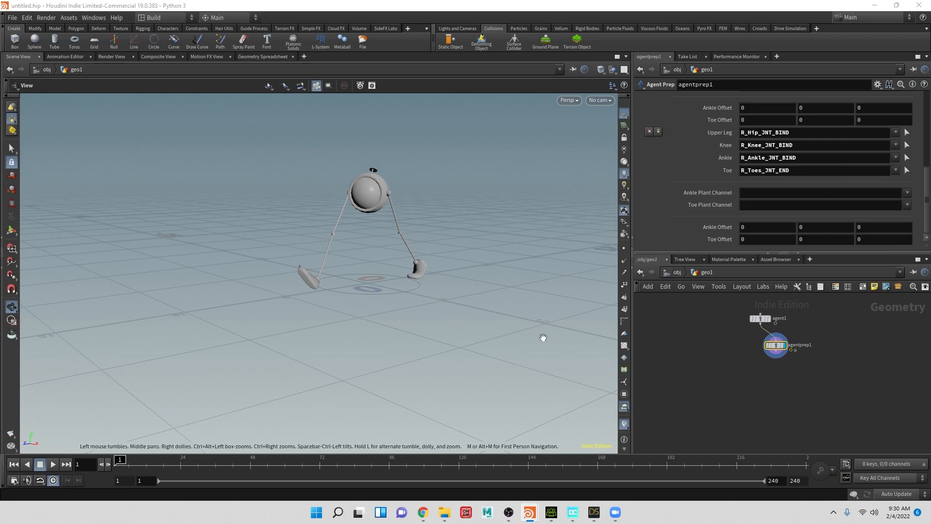
Go to frame 3 and display the agent in wireframe with the planted right foot in close-up
{"action": "left_click", "coordinate": [125, 464]}
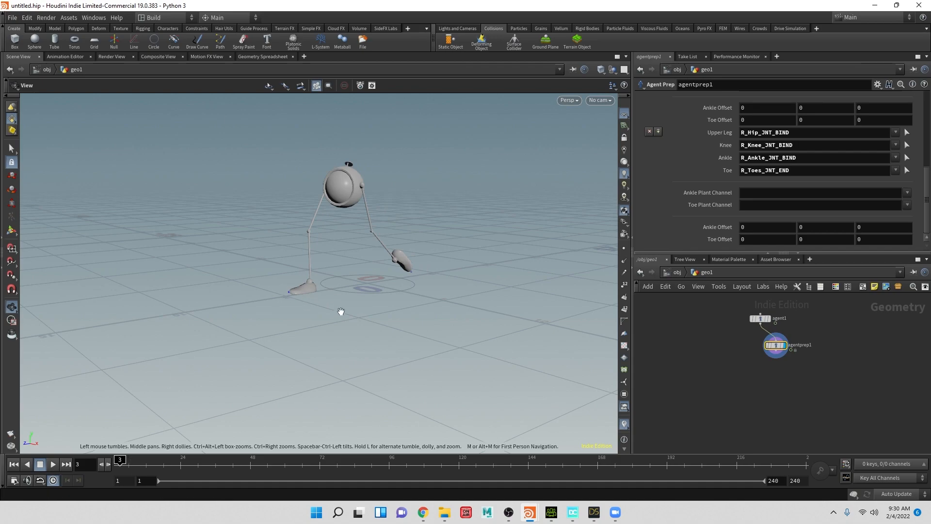
{"action": "middle_click_drag", "start_coordinate": [343, 310], "coordinate": [407, 310]}
{"action": "right_click_drag", "start_coordinate": [407, 310], "coordinate": [360, 284]}
{"action": "scroll", "coordinate": [360, 284], "scroll_direction": "up", "scroll_amount": 5}
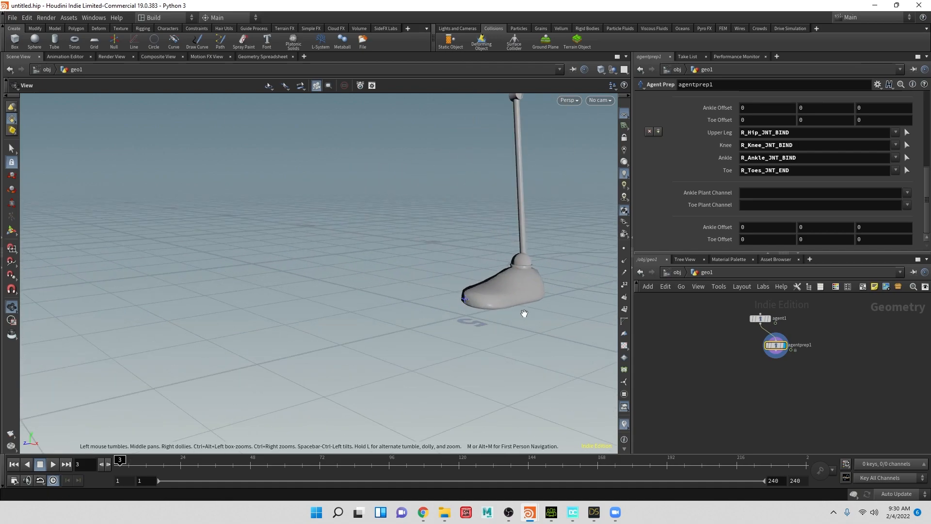
{"action": "key", "text": "w"}
{"action": "mouse_move", "coordinate": [534, 299]}
{"action": "left_mouse_down"}
{"action": "mouse_move", "coordinate": [437, 276]}
{"action": "mouse_move", "coordinate": [447, 293]}
{"action": "mouse_move", "coordinate": [408, 289]}
{"action": "mouse_move", "coordinate": [408, 305]}
{"action": "mouse_move", "coordinate": [459, 370]}
{"action": "mouse_move", "coordinate": [452, 324]}
{"action": "left_mouse_up"}
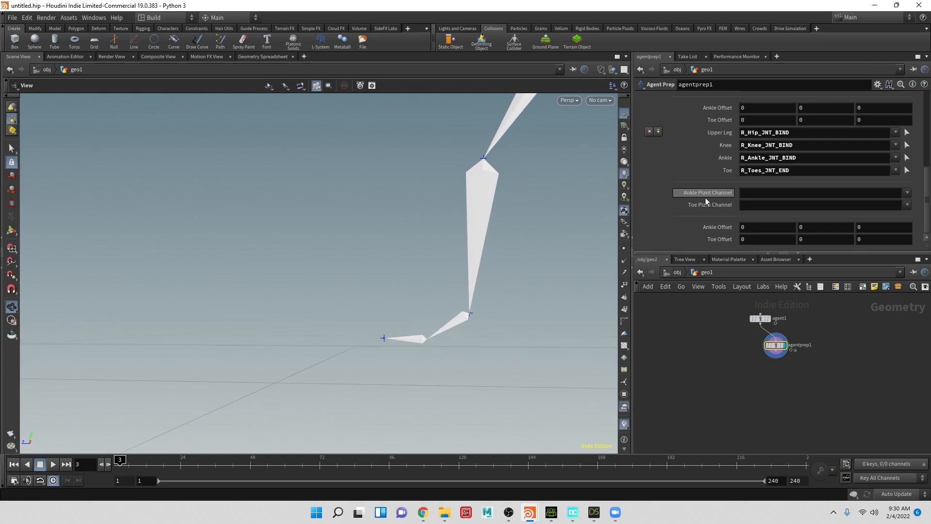
Set the second lower limb's ankle offset to -0.2 in X and 0.45 in Y, and its toe offset to 0.2 in Y
{"action": "middle_click_drag", "start_coordinate": [821, 229], "coordinate": [852, 229]}
{"action": "mouse_move", "coordinate": [776, 231]}
{"action": "middle_mouse_down"}
{"action": "mouse_move", "coordinate": [759, 228]}
{"action": "mouse_move", "coordinate": [838, 228]}
{"action": "mouse_move", "coordinate": [800, 228]}
{"action": "mouse_move", "coordinate": [818, 228]}
{"action": "middle_mouse_up"}
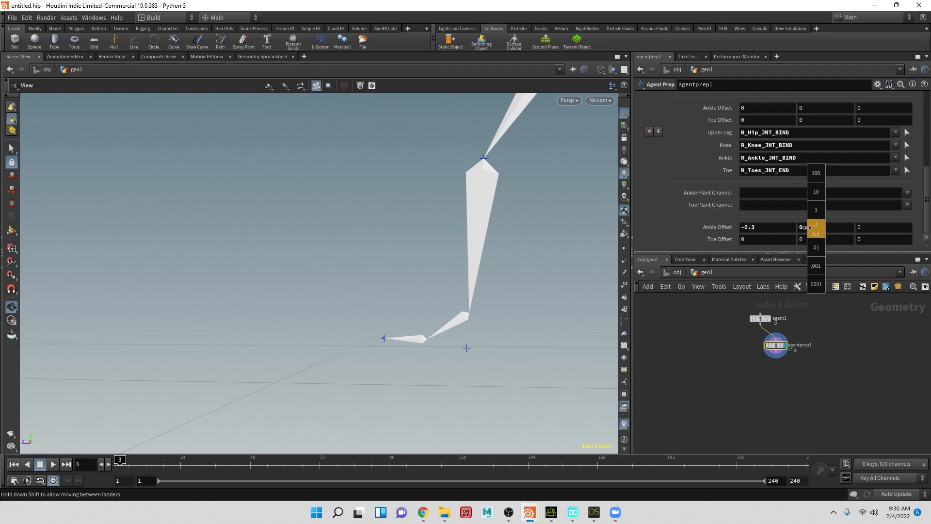
{"action": "mouse_move", "coordinate": [804, 229]}
{"action": "middle_mouse_down"}
{"action": "mouse_move", "coordinate": [777, 227]}
{"action": "mouse_move", "coordinate": [823, 227]}
{"action": "middle_mouse_up"}
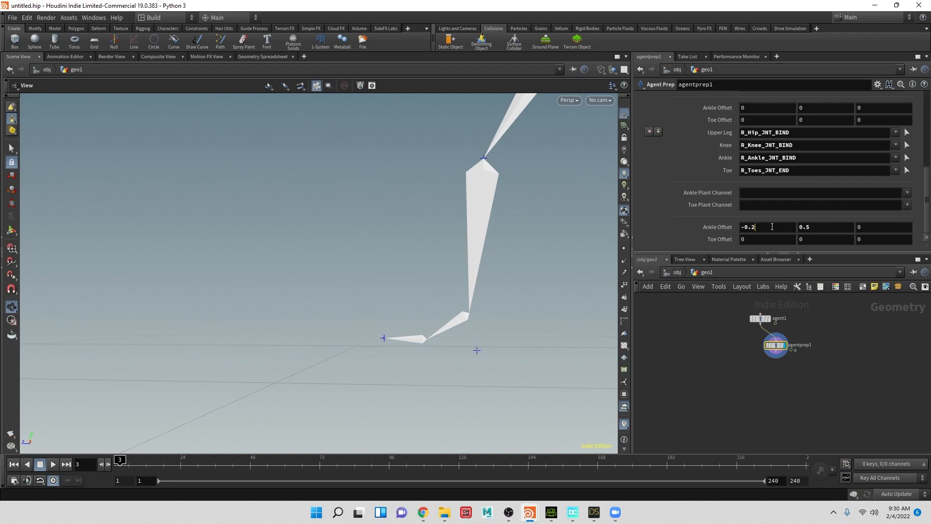
{"action": "middle_click_drag", "start_coordinate": [808, 226], "coordinate": [779, 244]}
{"action": "left_click_drag", "start_coordinate": [499, 308], "coordinate": [758, 309]}
{"action": "mouse_move", "coordinate": [543, 321]}
{"action": "left_mouse_down"}
{"action": "mouse_move", "coordinate": [435, 316]}
{"action": "mouse_move", "coordinate": [524, 324]}
{"action": "mouse_move", "coordinate": [551, 310]}
{"action": "left_mouse_up"}
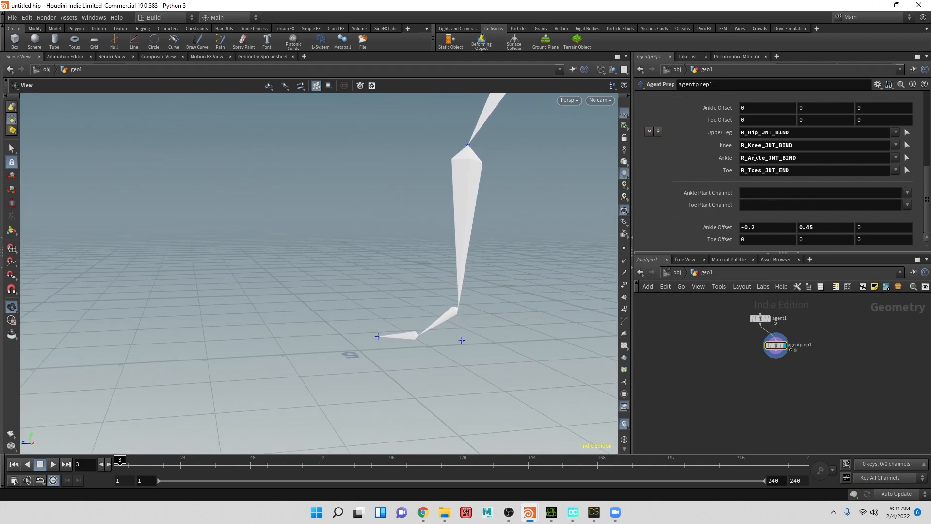
{"action": "middle_click_drag", "start_coordinate": [812, 239], "coordinate": [833, 242]}
{"action": "left_click_drag", "start_coordinate": [478, 264], "coordinate": [437, 264]}
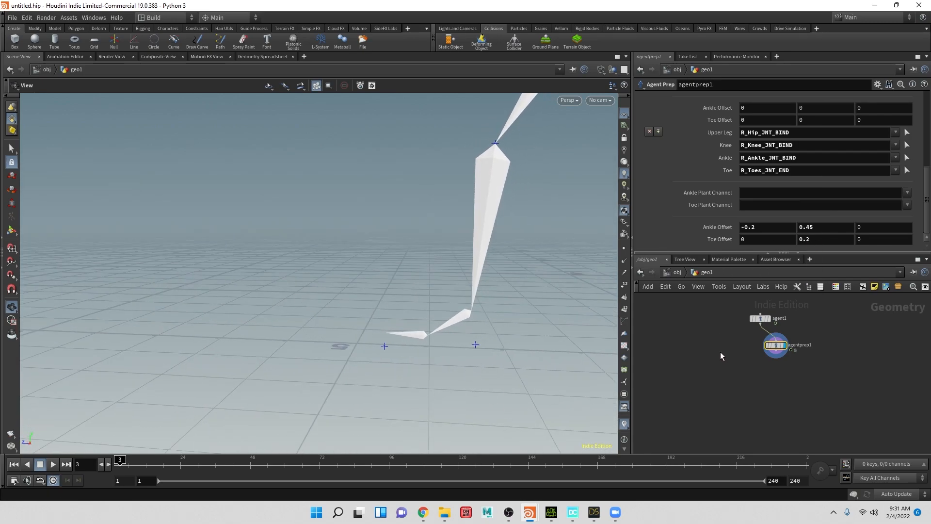
Compare the Agent node's display with the Agent Prep node's, and return the viewport to shaded mode
{"action": "left_click", "coordinate": [769, 319]}
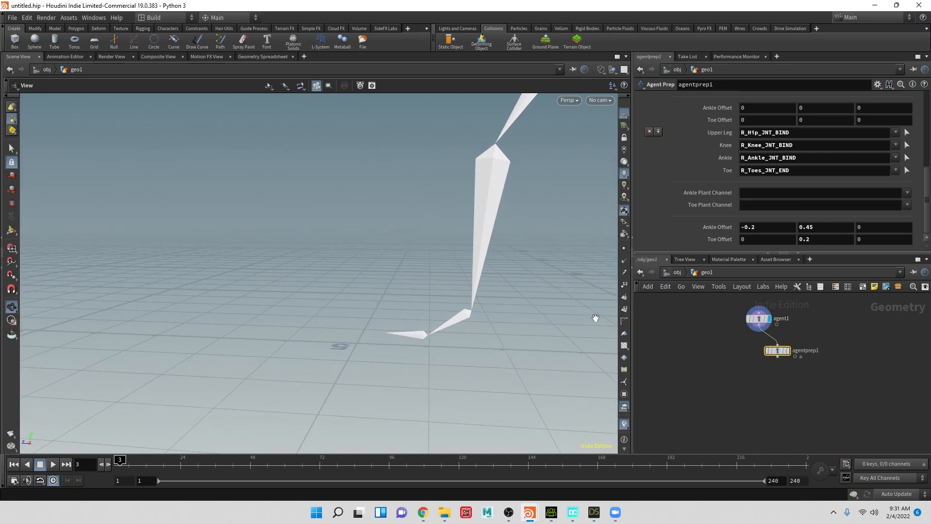
{"action": "left_click", "coordinate": [791, 350]}
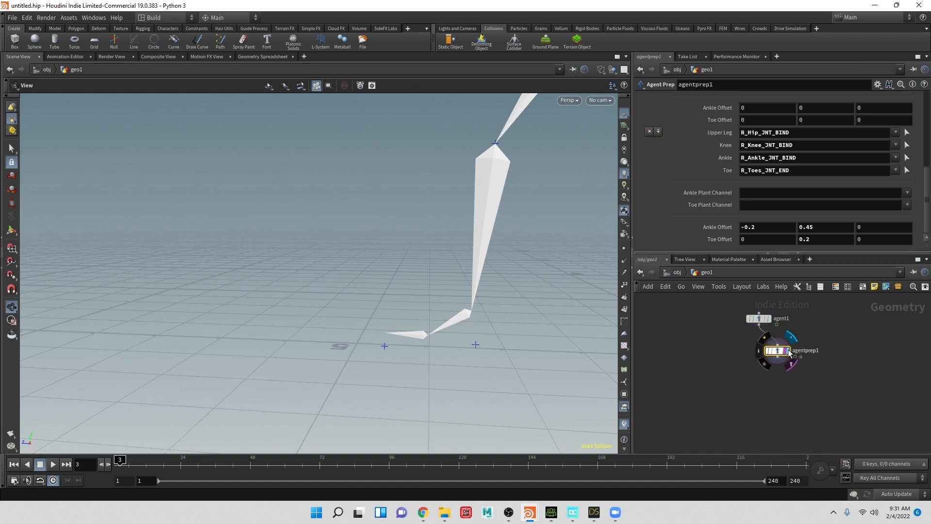
{"action": "key", "text": "shift+w"}
{"action": "mouse_move", "coordinate": [359, 284]}
{"action": "left_mouse_down"}
{"action": "mouse_move", "coordinate": [334, 267]}
{"action": "mouse_move", "coordinate": [305, 210]}
{"action": "left_mouse_up"}
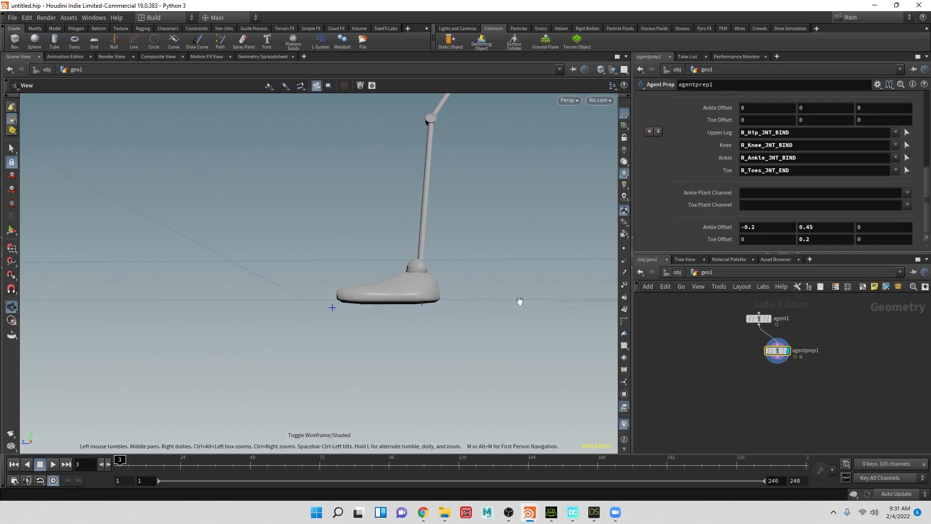
Adjust the second lower limb's toe offset to 0.1 in X and 0.11 in Y
{"action": "middle_click_drag", "start_coordinate": [805, 239], "coordinate": [767, 259]}
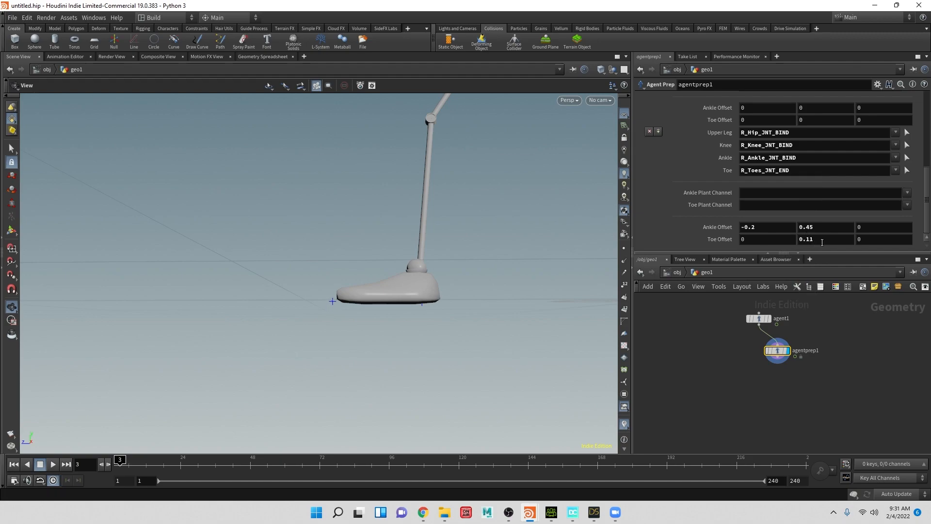
{"action": "middle_click_drag", "start_coordinate": [873, 239], "coordinate": [917, 245]}
{"action": "left_click_drag", "start_coordinate": [456, 306], "coordinate": [508, 340]}
{"action": "key", "text": "ctrl+z"}
{"action": "middle_click_drag", "start_coordinate": [764, 236], "coordinate": [774, 244]}
{"action": "left_click_drag", "start_coordinate": [520, 258], "coordinate": [401, 310]}
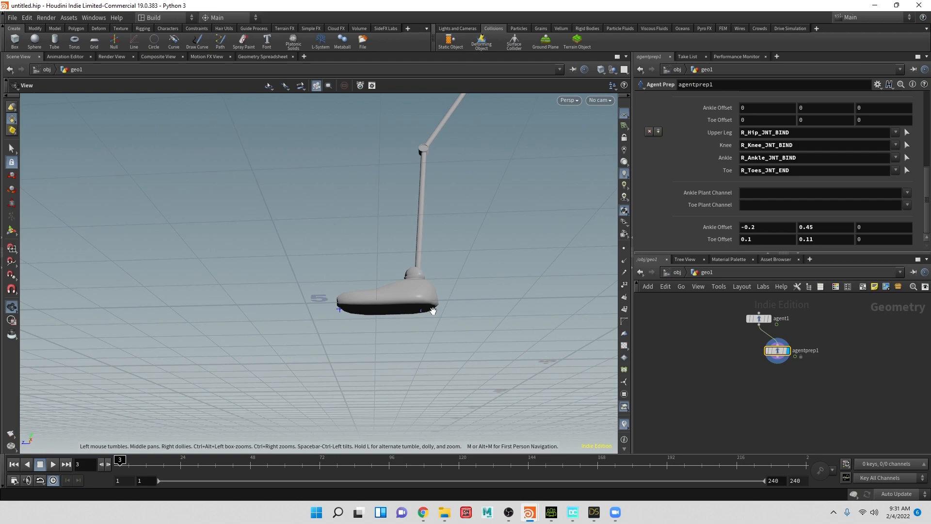
{"action": "left_click_drag", "start_coordinate": [418, 320], "coordinate": [441, 333]}
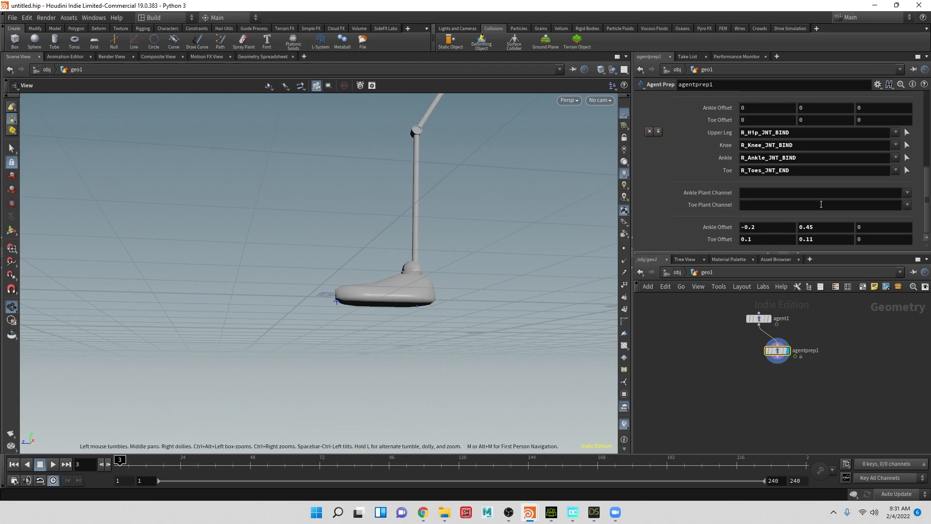
{"action": "left_click_drag", "start_coordinate": [504, 328], "coordinate": [536, 308]}
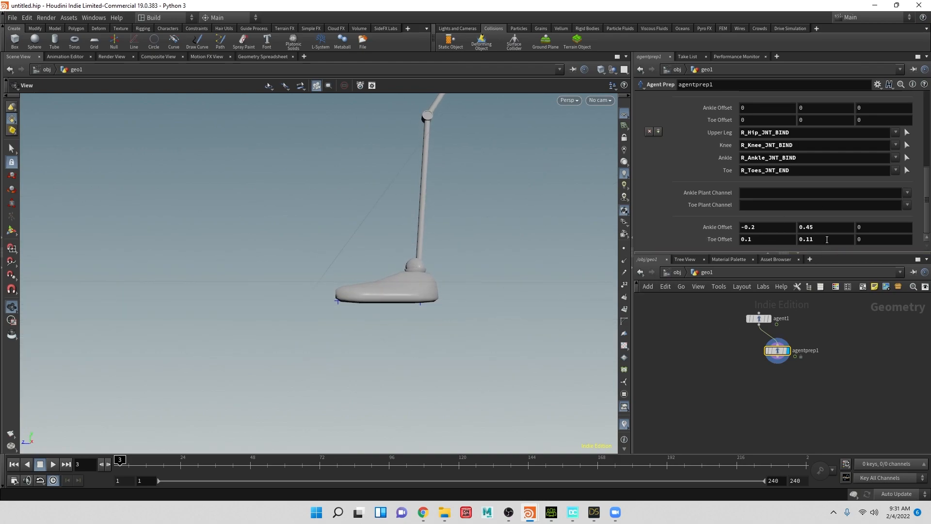
Scrub the timeline to frame 16 to check the foot offset markers while the agent walks
{"action": "left_click_drag", "start_coordinate": [509, 266], "coordinate": [502, 338]}
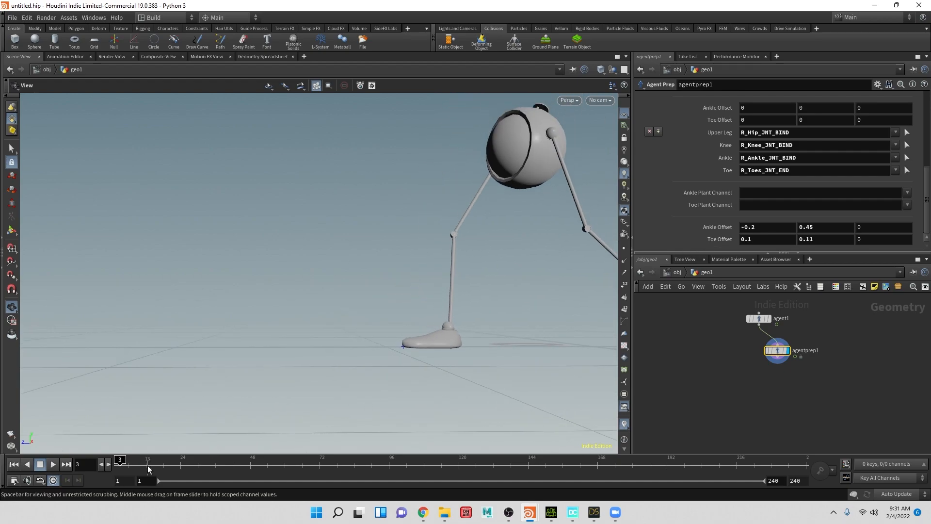
{"action": "left_click", "coordinate": [128, 462]}
{"action": "left_click_drag", "start_coordinate": [129, 461], "coordinate": [160, 470]}
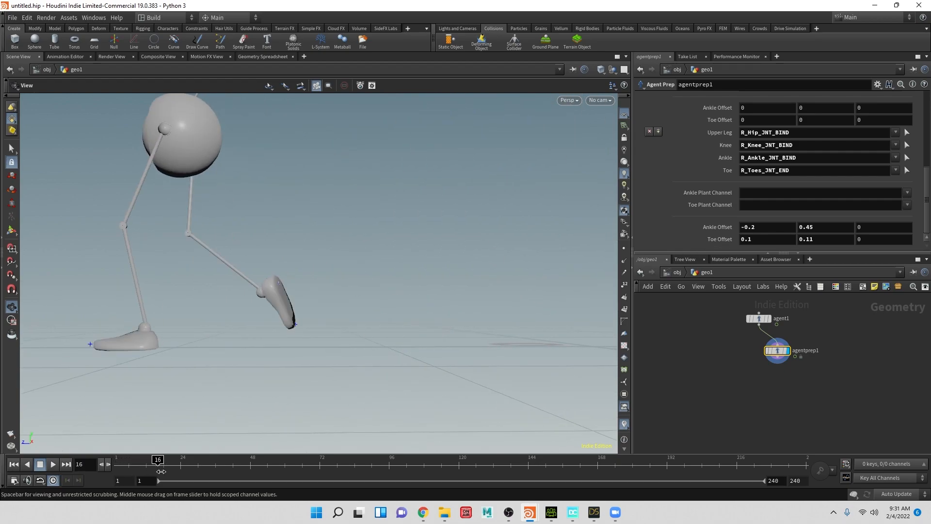
{"action": "middle_click_drag", "start_coordinate": [310, 358], "coordinate": [422, 351]}
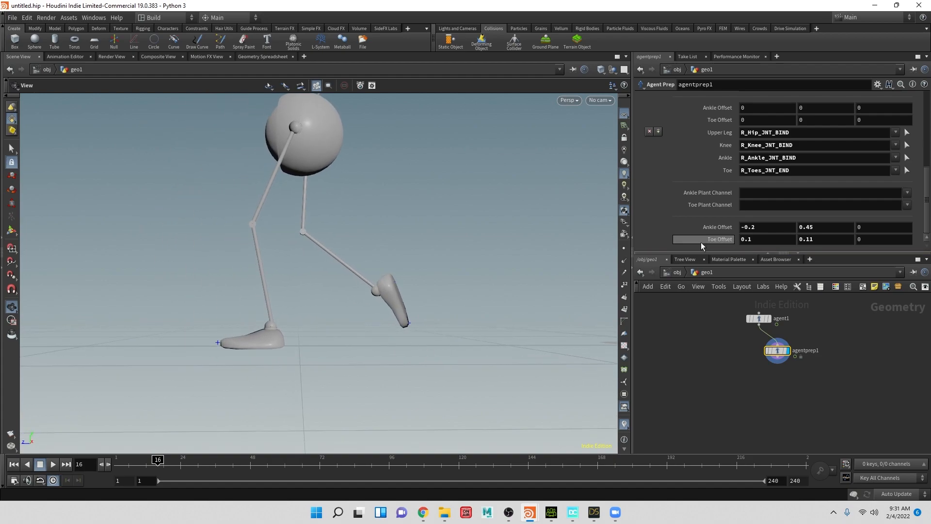
Copy the second lower limb's ankle offset X value of -0.2 to the first lower limb
{"action": "scroll", "coordinate": [703, 223], "scroll_direction": "up", "scroll_amount": 4}
{"action": "scroll", "coordinate": [707, 213], "scroll_direction": "down", "scroll_amount": 4}
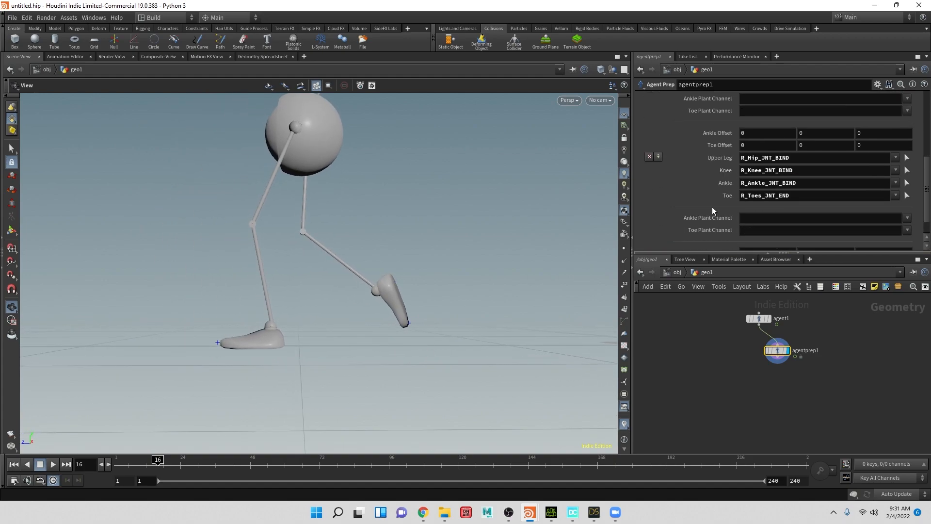
{"action": "double_click", "coordinate": [764, 227]}
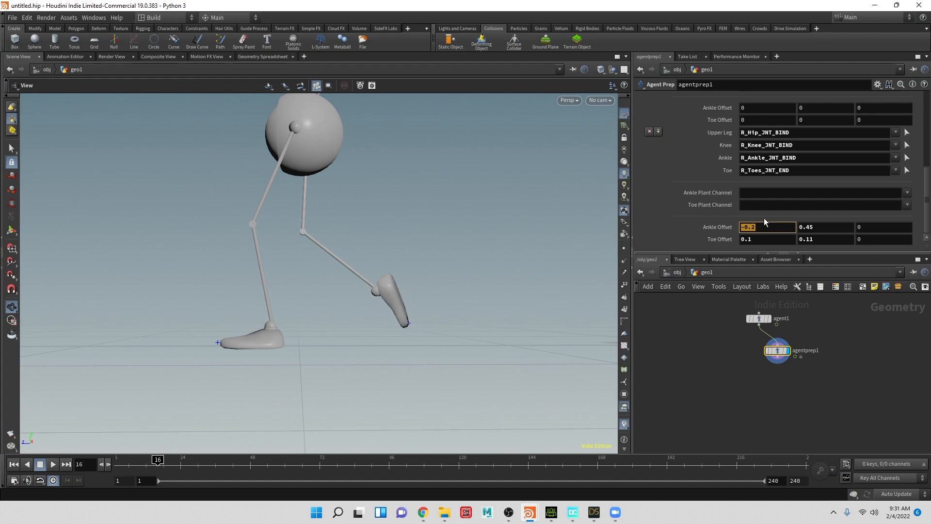
{"action": "scroll", "coordinate": [765, 217], "scroll_direction": "up", "scroll_amount": 4}
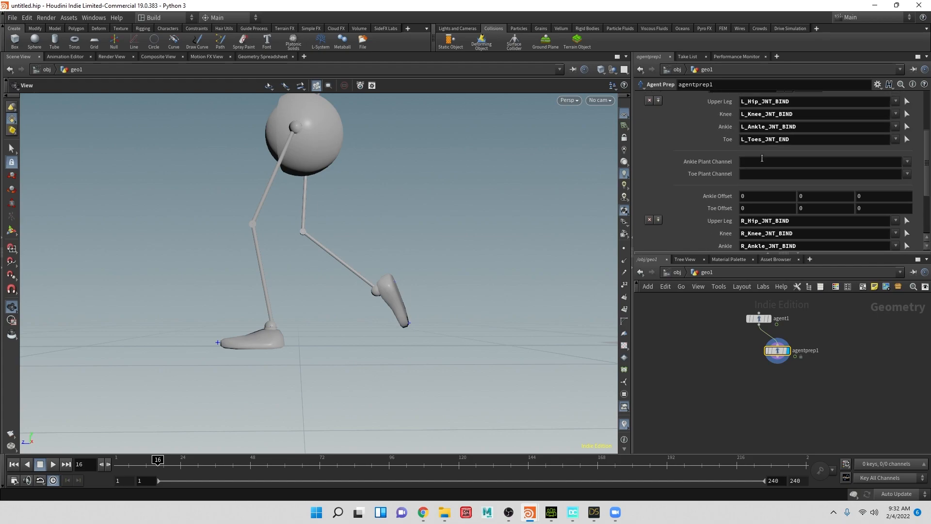
{"action": "scroll", "coordinate": [762, 155], "scroll_direction": "down", "scroll_amount": 5}
{"action": "double_click", "coordinate": [756, 158]}
{"action": "type", "text": "-0.2"}
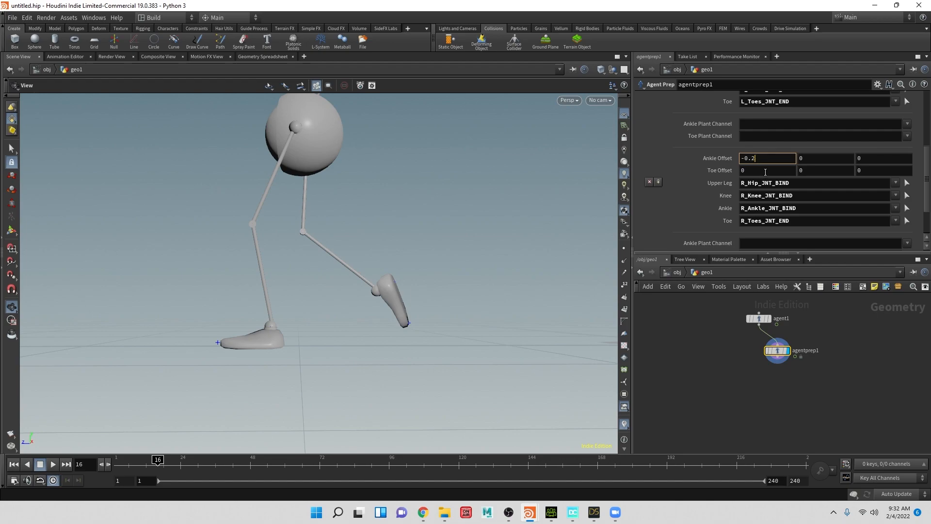
Copy the second lower limb's ankle offset Y value of 0.45 to the first lower limb
{"action": "scroll", "coordinate": [775, 182], "scroll_direction": "down", "scroll_amount": 4}
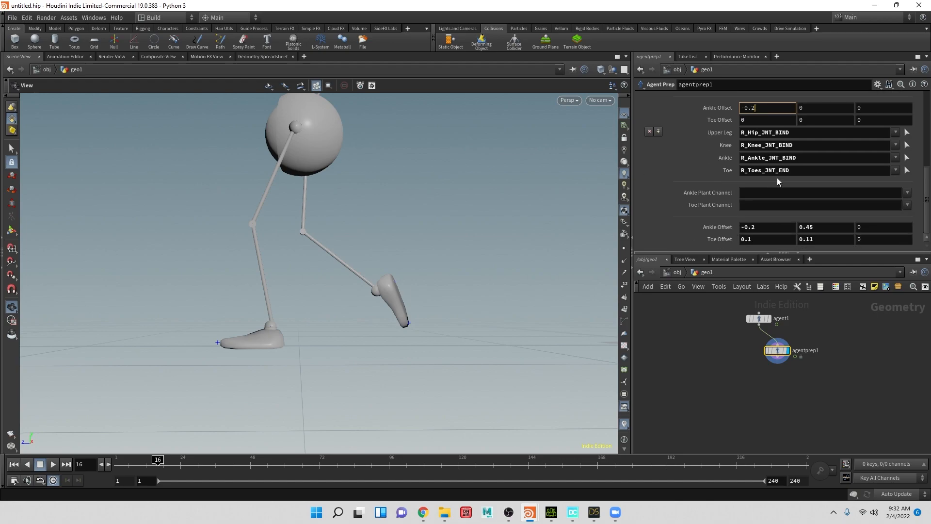
{"action": "double_click", "coordinate": [815, 226]}
{"action": "key", "text": "ctrl+c"}
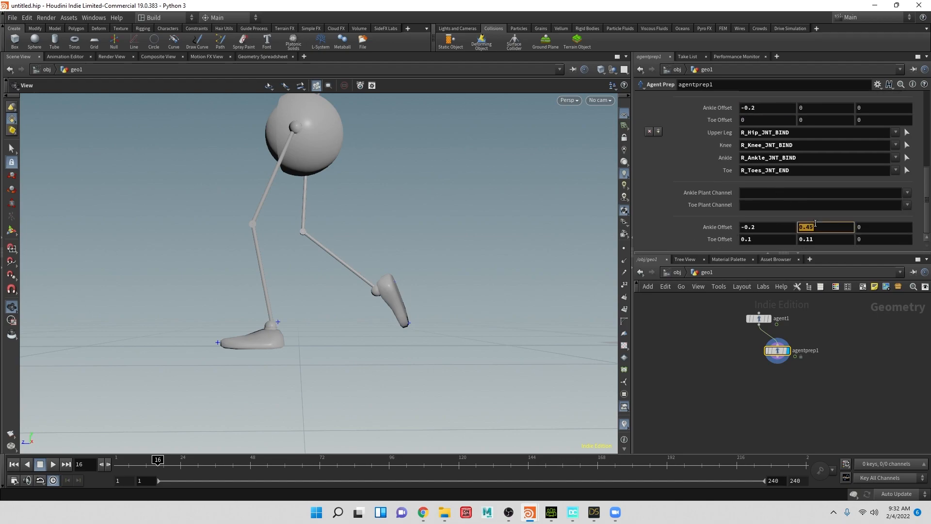
{"action": "scroll", "coordinate": [800, 160], "scroll_direction": "up", "scroll_amount": 8}
{"action": "double_click", "coordinate": [802, 208]}
{"action": "key", "text": "ctrl+v"}
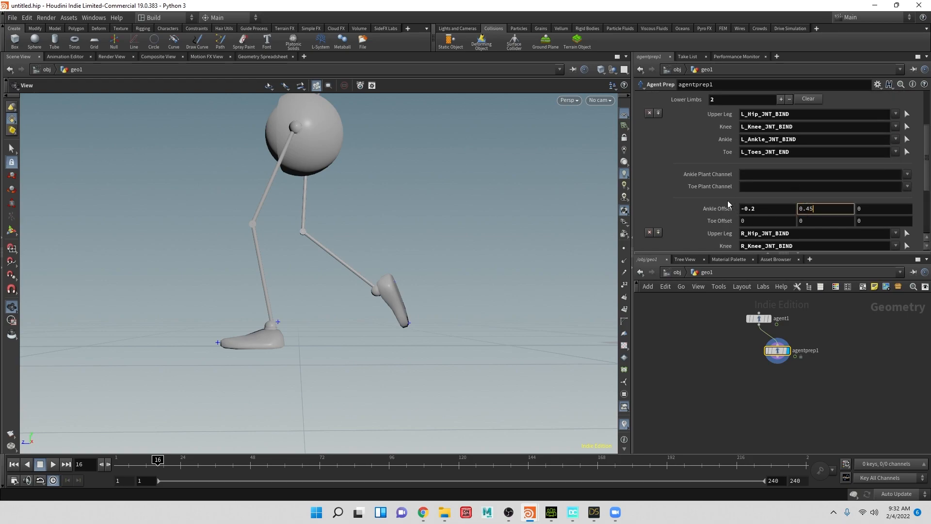
Try a positive X value for the first lower limb's ankle offset, inspect the marker, and undo the change
{"action": "left_click", "coordinate": [745, 210]}
{"action": "key", "text": "BackSpace"}
{"action": "key", "text": "Return"}
{"action": "left_click_drag", "start_coordinate": [472, 277], "coordinate": [437, 293]}
{"action": "key", "text": "ctrl+z"}
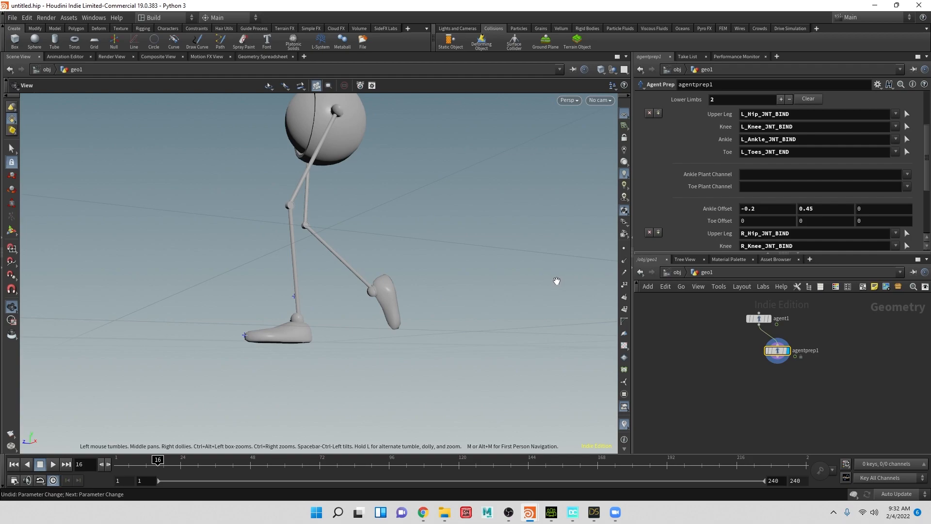
Set the first lower limb's ankle offset to 0.2 in X and -0.45 in Y
{"action": "left_click", "coordinate": [798, 207]}
{"action": "type", "text": "-"}
{"action": "key", "text": "Return"}
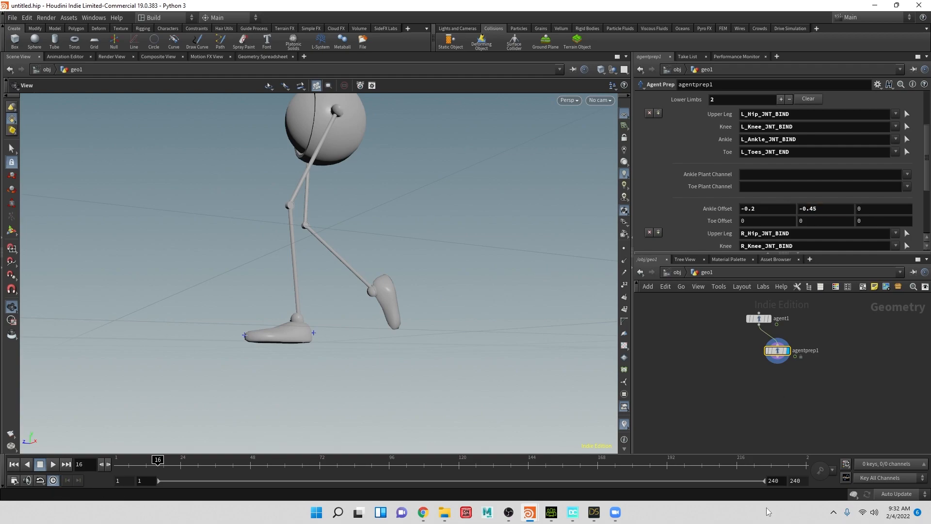
{"action": "left_click", "coordinate": [747, 209]}
{"action": "key", "text": "Return"}
{"action": "left_click_drag", "start_coordinate": [462, 284], "coordinate": [405, 264]}
{"action": "scroll", "coordinate": [826, 217], "scroll_direction": "down", "scroll_amount": 4}
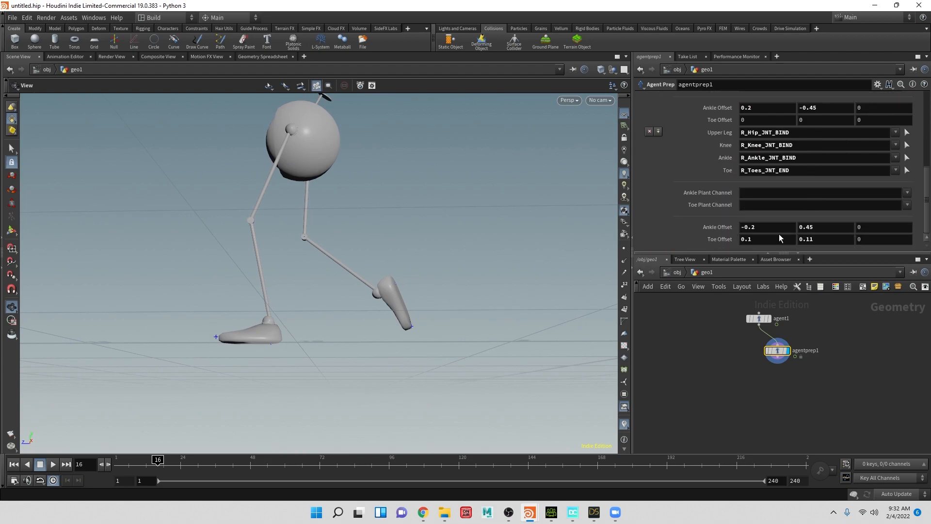
Set the first lower limb's toe offset to -0.1 in X and -0.11 in Y
{"action": "left_click", "coordinate": [755, 237]}
{"action": "left_click", "coordinate": [765, 119]}
{"action": "type", "text": "0.1"}
{"action": "left_click", "coordinate": [820, 240]}
{"action": "left_click", "coordinate": [811, 119]}
{"action": "type", "text": "0.11"}
{"action": "key", "text": "Tab"}
{"action": "left_click", "coordinate": [743, 120]}
{"action": "key", "text": "Tab"}
{"action": "type", "text": "-"}
{"action": "key", "text": "Tab"}
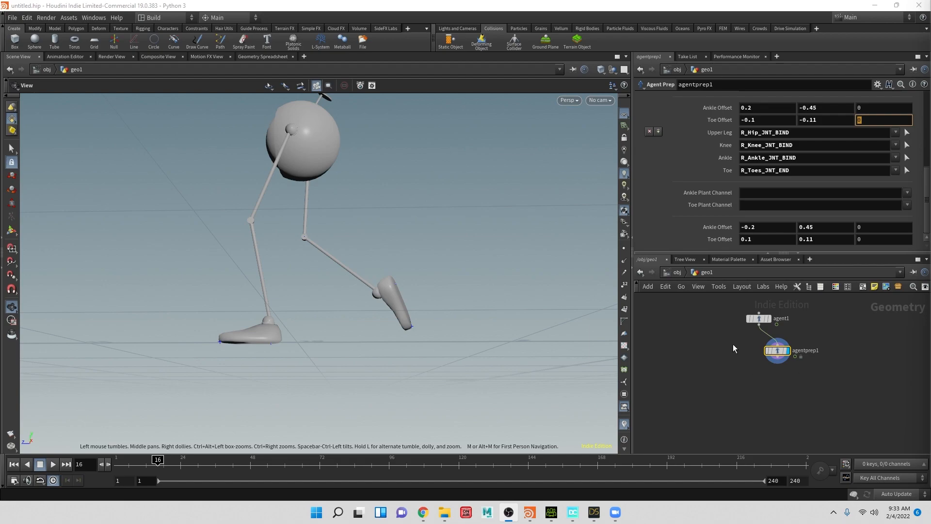
Branch an Agent Clip Properties node off agent1 and make it the displayed node
{"action": "left_click_drag", "start_coordinate": [759, 324], "coordinate": [697, 372]}
{"action": "left_click", "coordinate": [696, 372]}
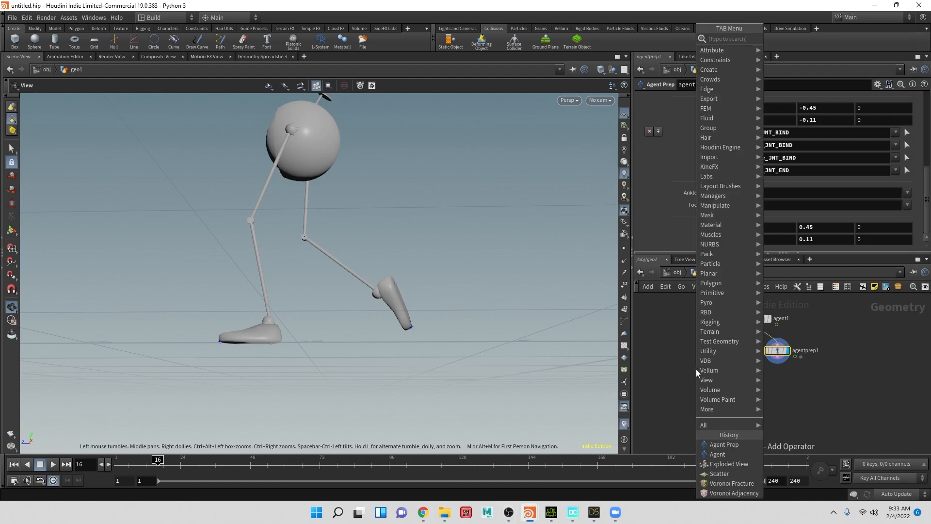
{"action": "type", "text": "AGE"}
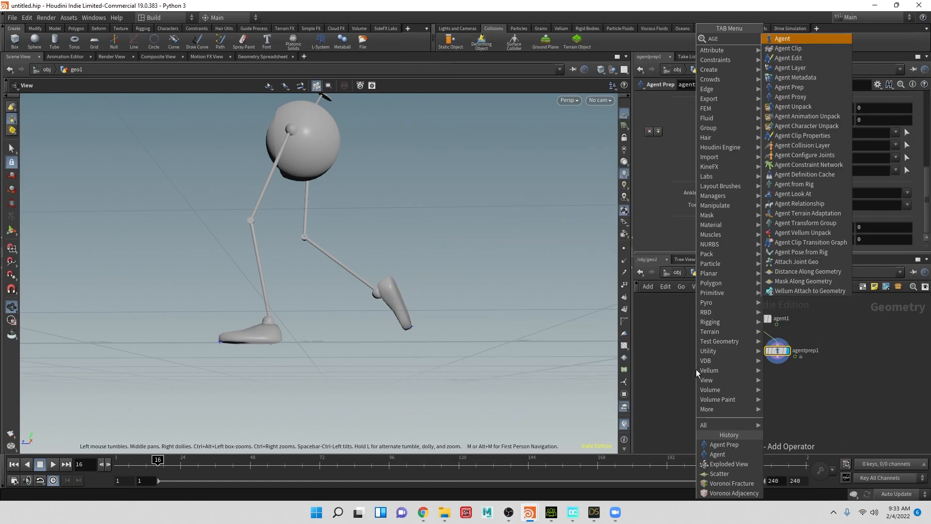
{"action": "type", "text": "NTPRo"}
{"action": "key", "text": "Down"}
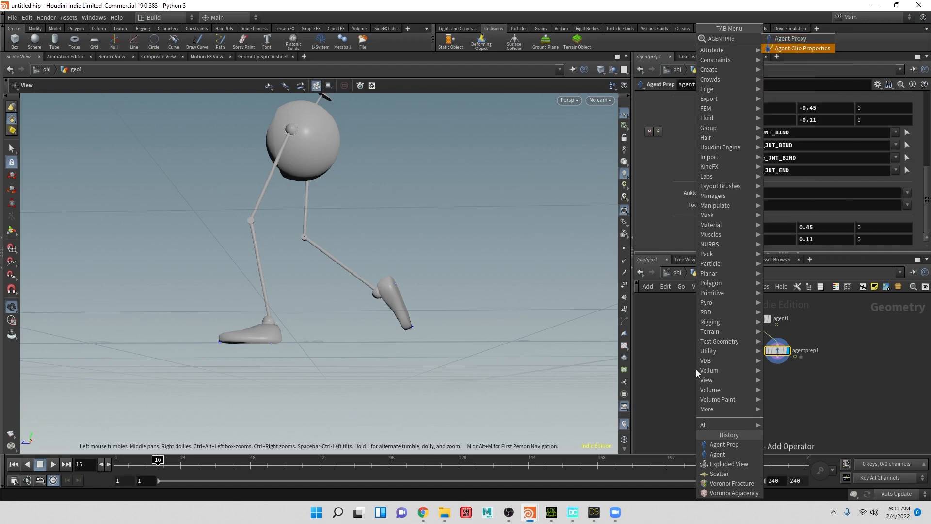
{"action": "key", "text": "Return"}
{"action": "left_click", "coordinate": [696, 369]}
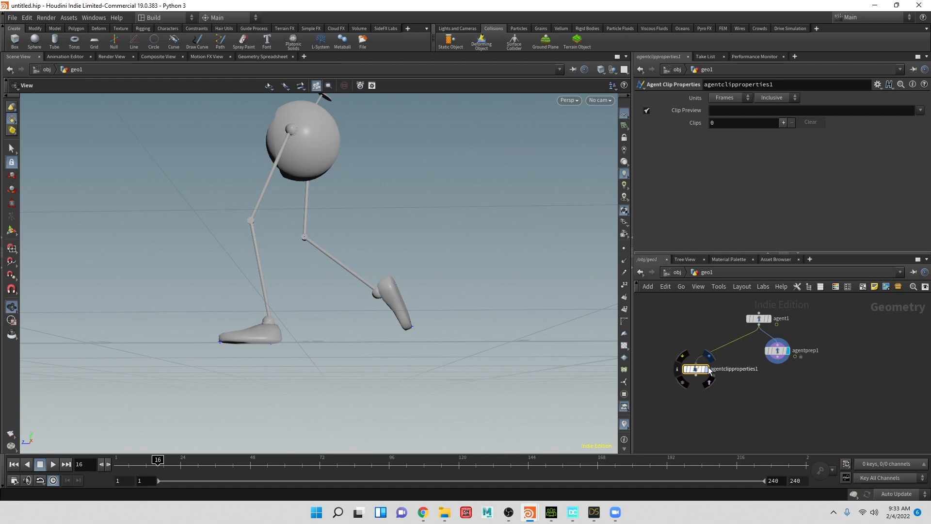
{"action": "left_click", "coordinate": [707, 369]}
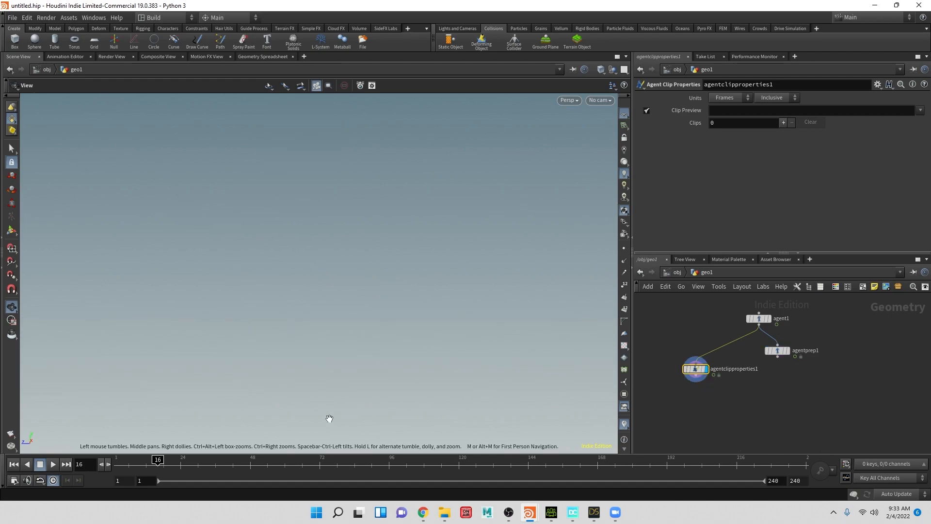
{"action": "key", "text": "f"}
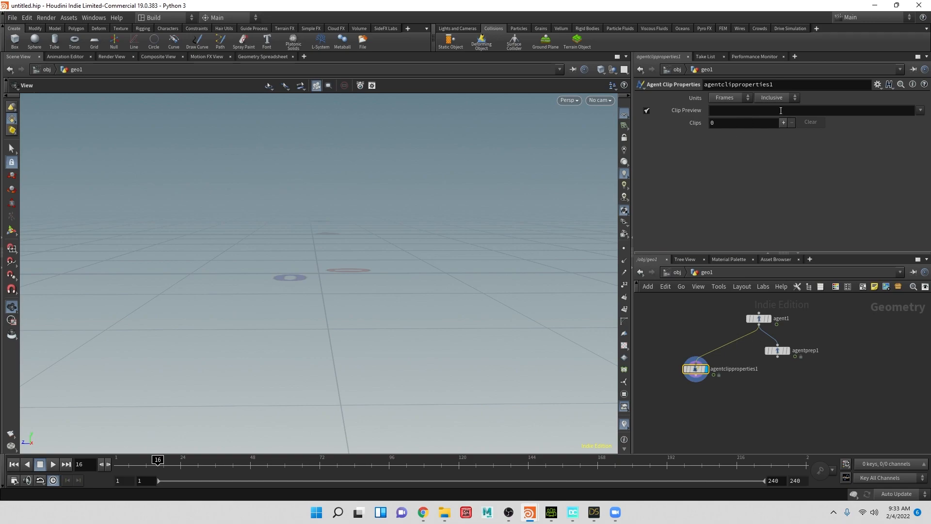
Set the clip preview to Take_001 and add one clip entry using the Take_001 clip
{"action": "left_click", "coordinate": [920, 111]}
{"action": "left_click", "coordinate": [912, 120]}
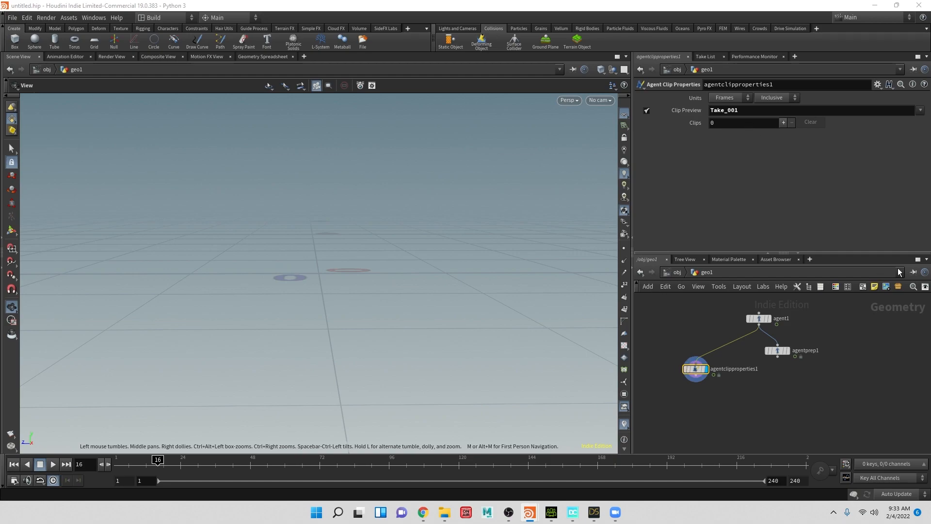
{"action": "left_click", "coordinate": [784, 122]}
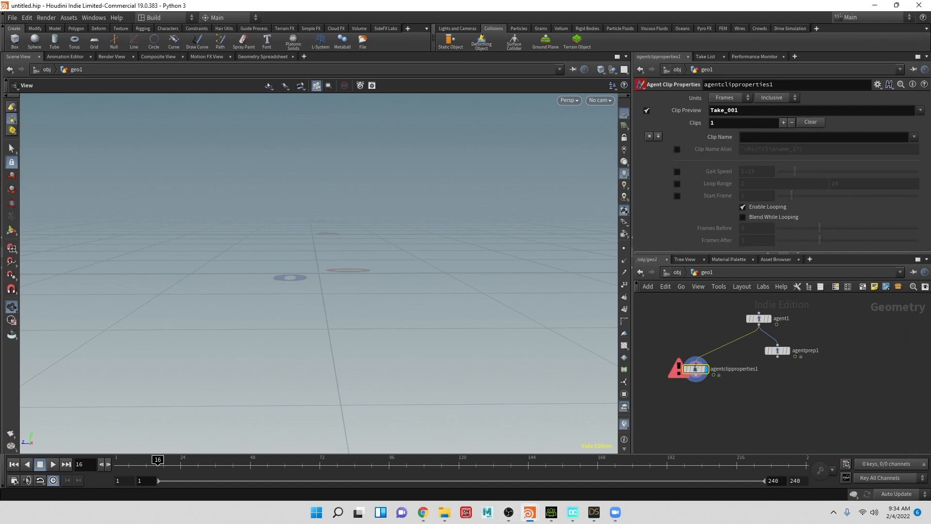
{"action": "left_click", "coordinate": [913, 141]}
{"action": "left_click", "coordinate": [901, 147]}
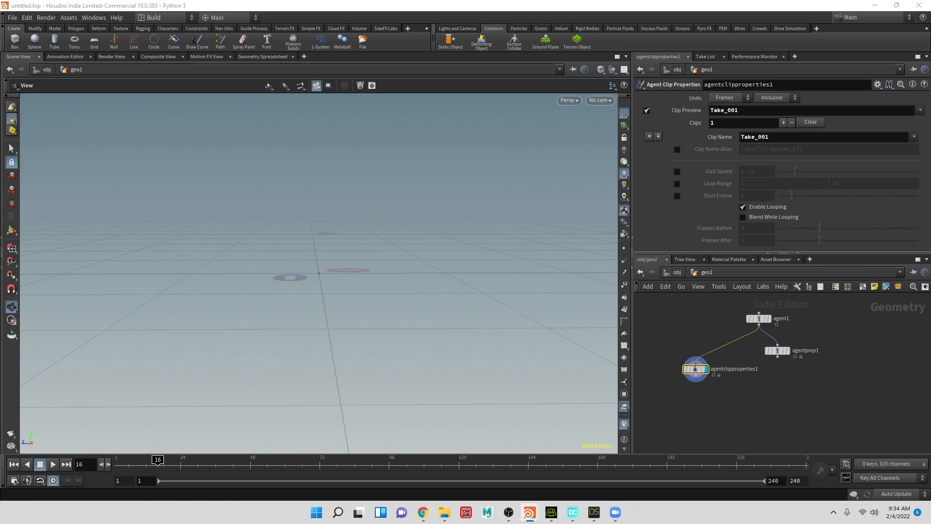
Clear the clip preview of the Agent Clip Properties node
{"action": "left_click_drag", "start_coordinate": [763, 110], "coordinate": [663, 113]}
{"action": "key", "text": "BackSpace"}
{"action": "key", "text": "Tab"}
Scrub the timeline back to frame 1 and forward to frame 17 to examine the agent's walking pose and travel
{"action": "key", "text": "space+g"}
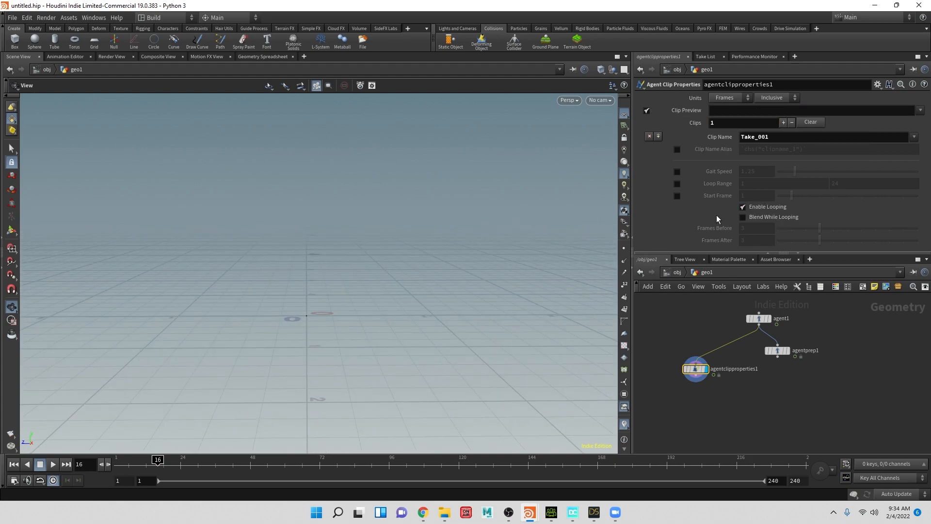
{"action": "left_click_drag", "start_coordinate": [158, 463], "coordinate": [116, 465]}
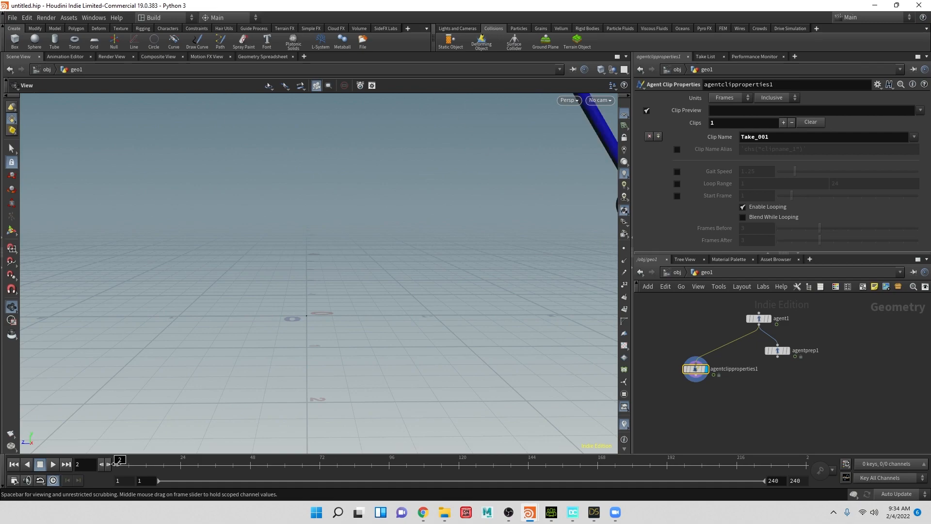
{"action": "scroll", "coordinate": [301, 294], "scroll_direction": "down", "scroll_amount": 10}
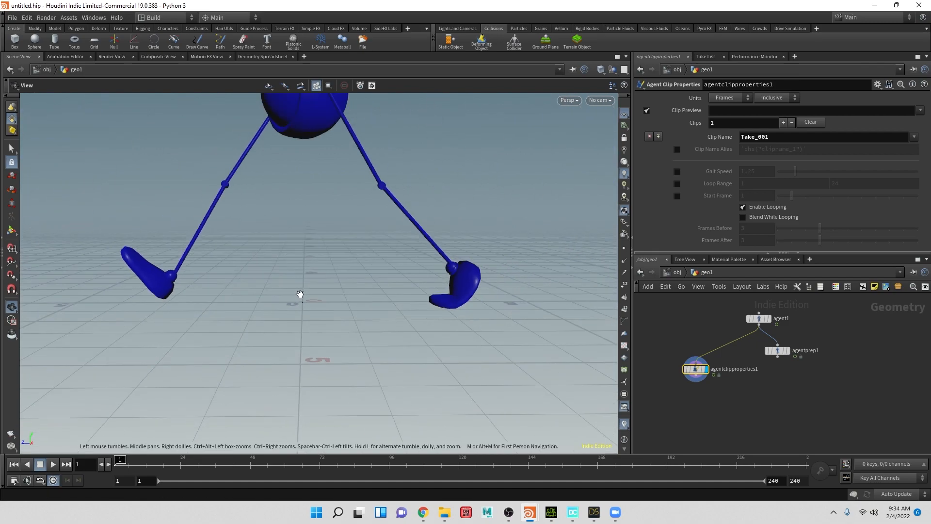
{"action": "right_click_drag", "start_coordinate": [299, 403], "coordinate": [309, 323]}
{"action": "left_click_drag", "start_coordinate": [119, 462], "coordinate": [163, 461]}
{"action": "middle_click_drag", "start_coordinate": [171, 395], "coordinate": [362, 374]}
{"action": "scroll", "coordinate": [361, 373], "scroll_direction": "down", "scroll_amount": 4}
{"action": "scroll", "coordinate": [362, 372], "scroll_direction": "down", "scroll_amount": 3}
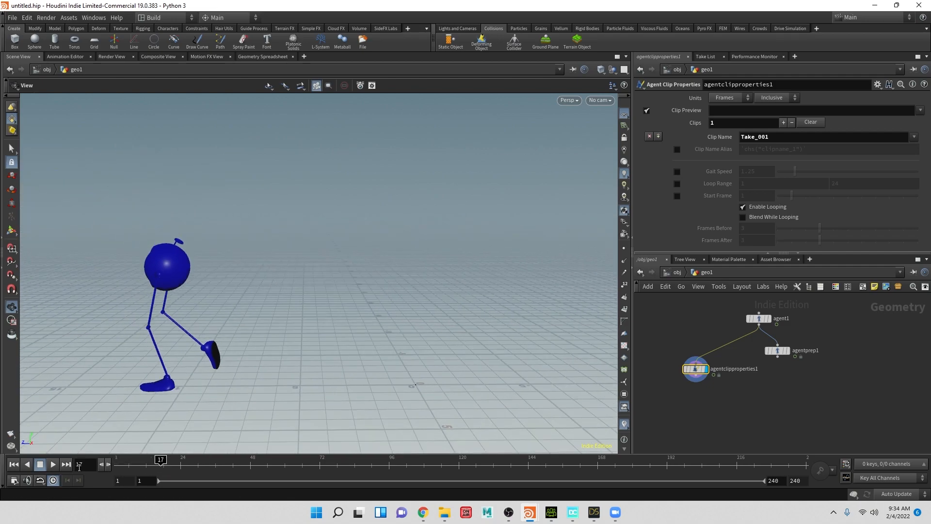
Play the animation from the first frame to examine how far the agent walks, and stop playback
{"action": "left_click", "coordinate": [13, 465]}
{"action": "middle_click_drag", "start_coordinate": [247, 408], "coordinate": [275, 355]}
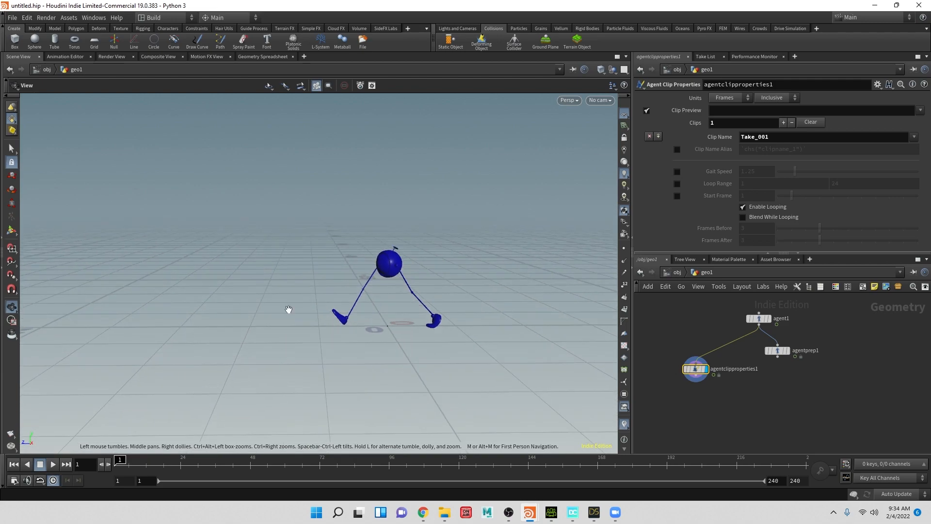
{"action": "left_click", "coordinate": [50, 465]}
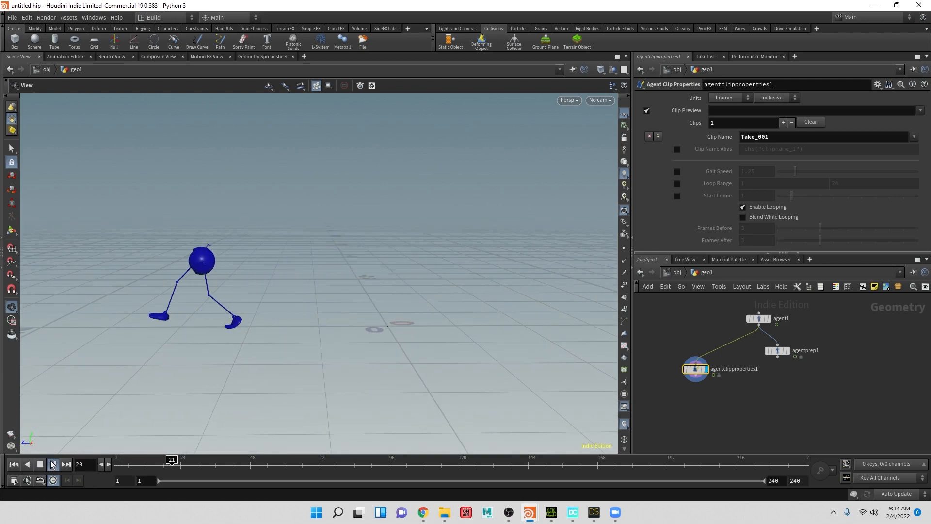
{"action": "middle_click_drag", "start_coordinate": [305, 341], "coordinate": [407, 337]}
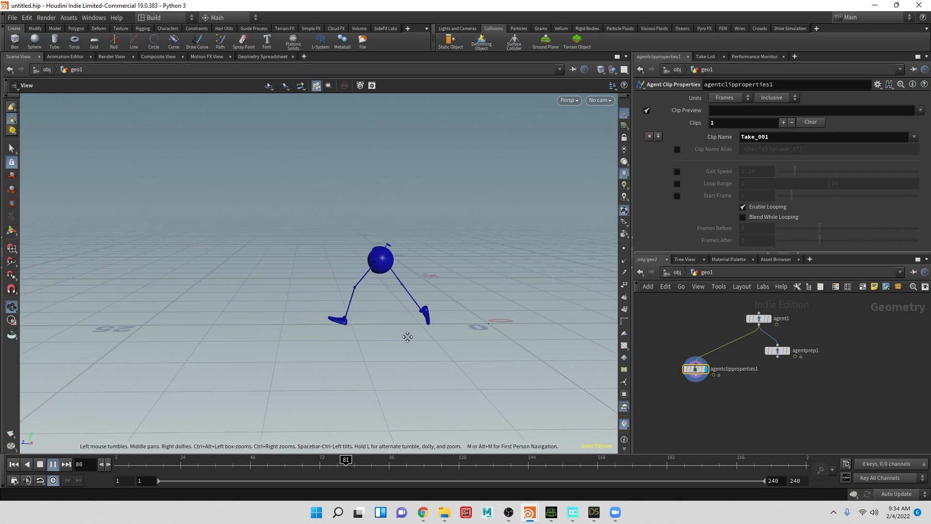
{"action": "left_click", "coordinate": [40, 464]}
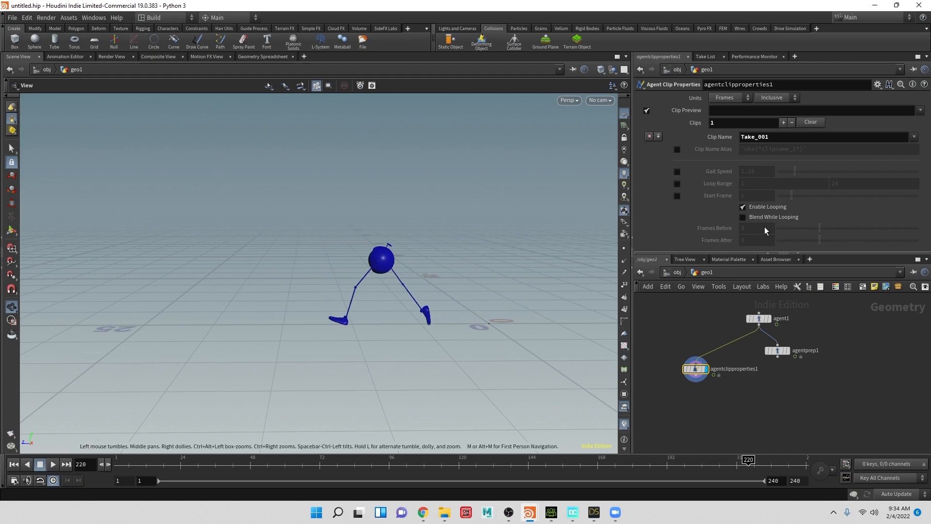
Enable the Take_001 clip's loop range of 1 to 24, play the animation, and return to the first frame
{"action": "left_click", "coordinate": [676, 184]}
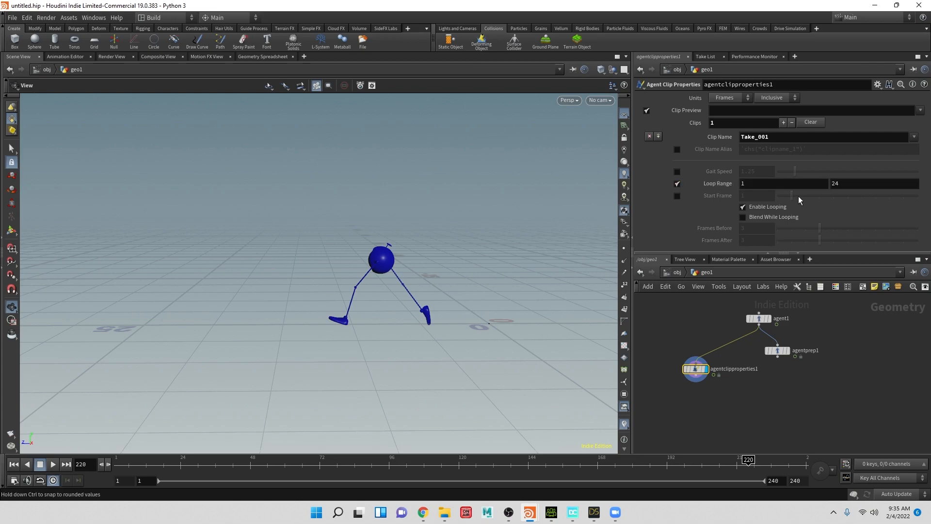
{"action": "left_click", "coordinate": [14, 465]}
{"action": "left_click", "coordinate": [53, 464]}
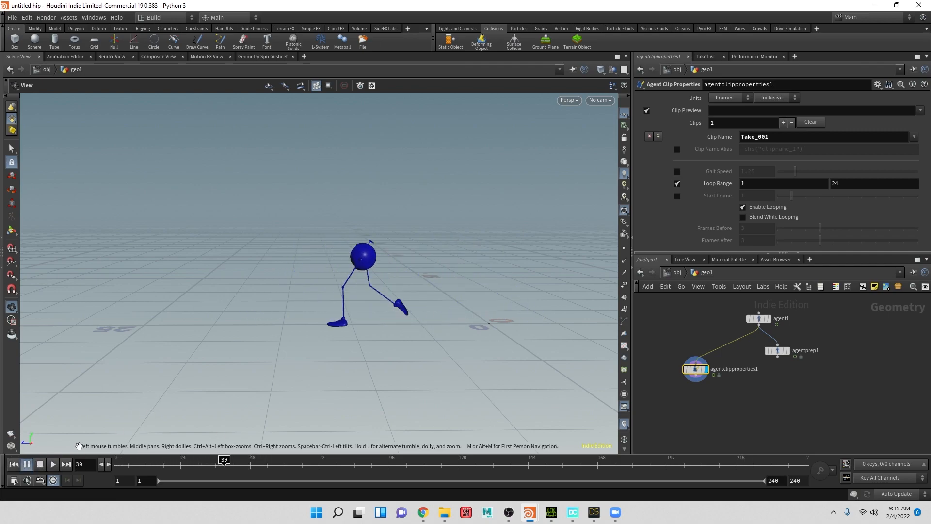
{"action": "left_click", "coordinate": [12, 465]}
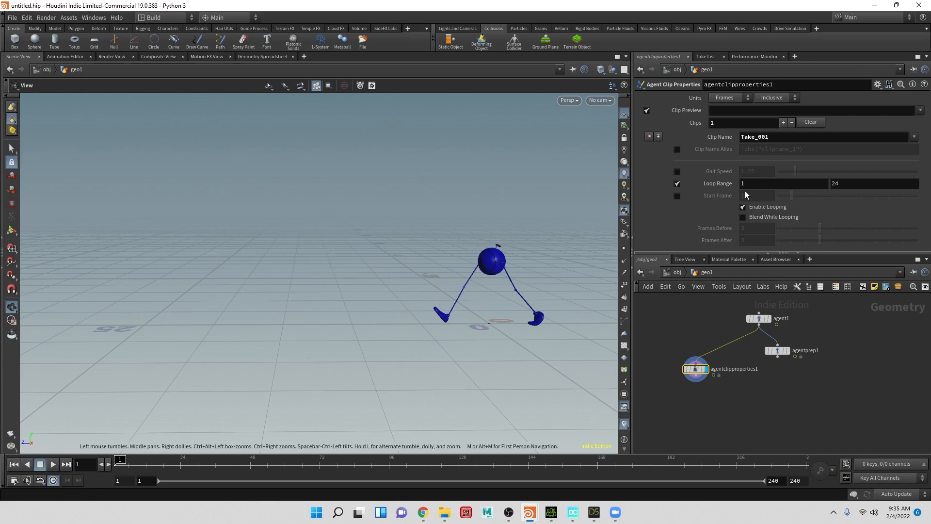
Enable conversion to in-place animation on agent1 with C_Pelvis_JNT_BIND as the locomotion node
{"action": "left_click", "coordinate": [759, 318]}
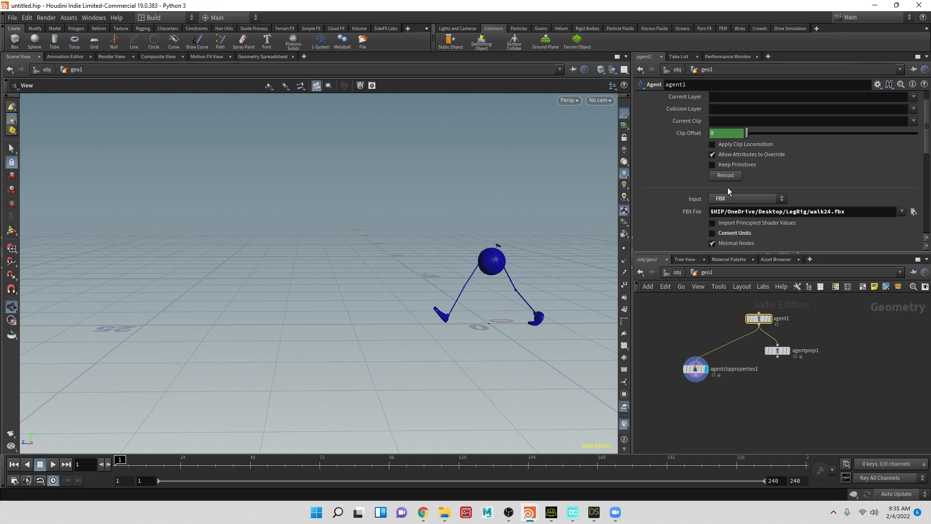
{"action": "scroll", "coordinate": [750, 196], "scroll_direction": "down", "scroll_amount": 8}
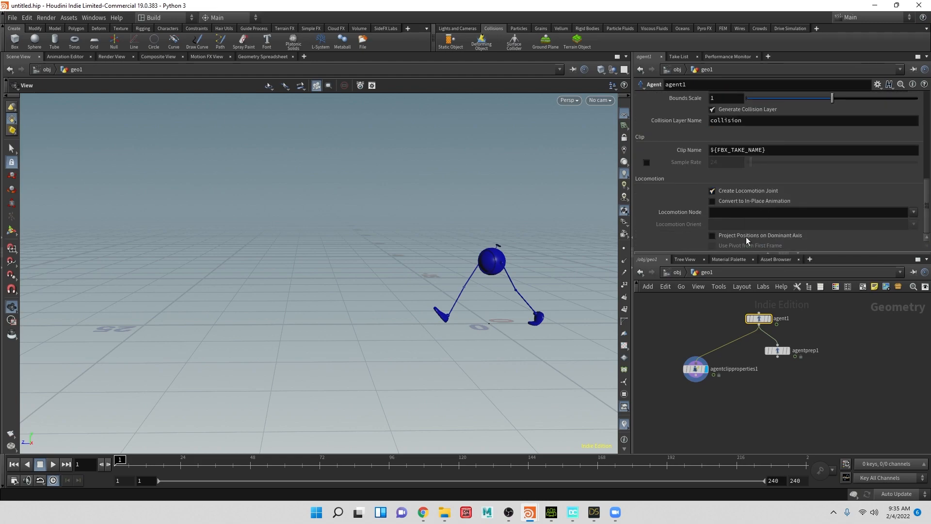
{"action": "left_click", "coordinate": [712, 201]}
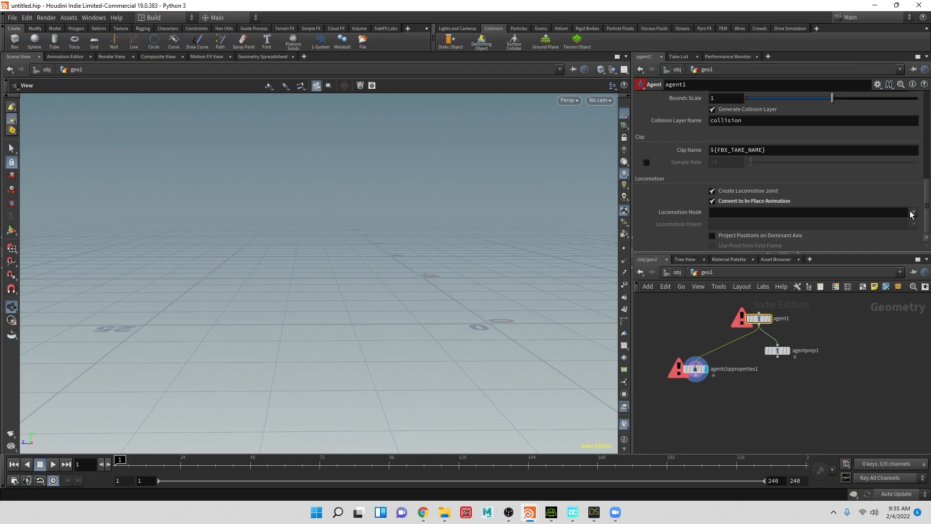
{"action": "left_click", "coordinate": [911, 214]}
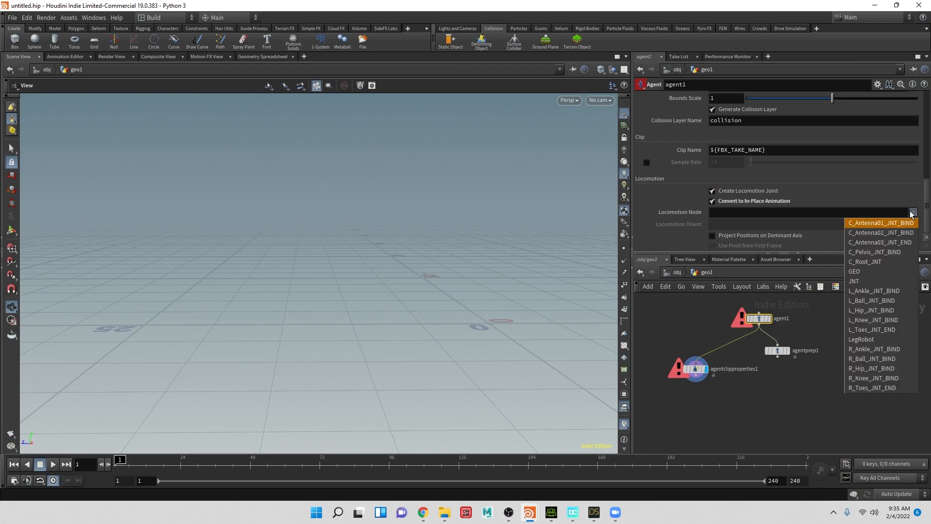
{"action": "left_click", "coordinate": [872, 252]}
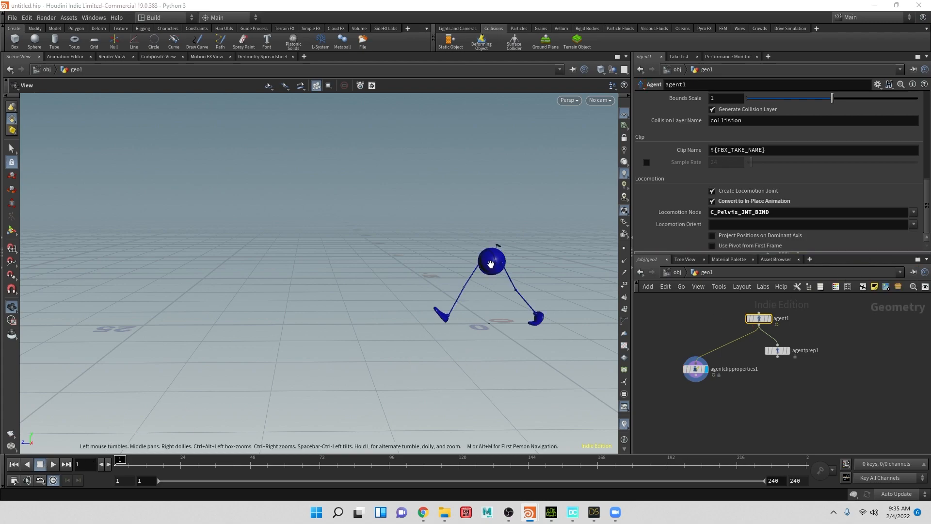
Play the animation to examine the agent's locomotion across the ground, and return to the first frame
{"action": "left_click", "coordinate": [53, 464]}
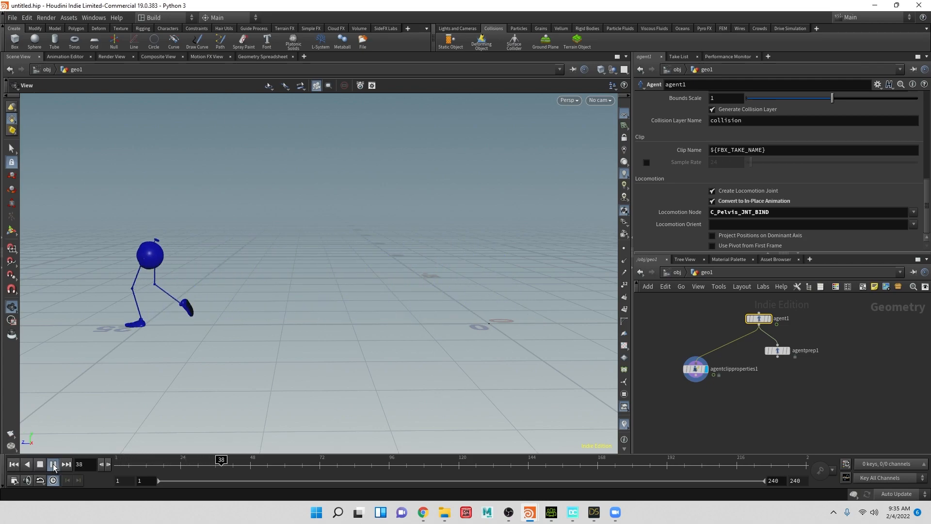
{"action": "middle_click_drag", "start_coordinate": [163, 338], "coordinate": [318, 325]}
{"action": "scroll", "coordinate": [318, 325], "scroll_direction": "down", "scroll_amount": 10}
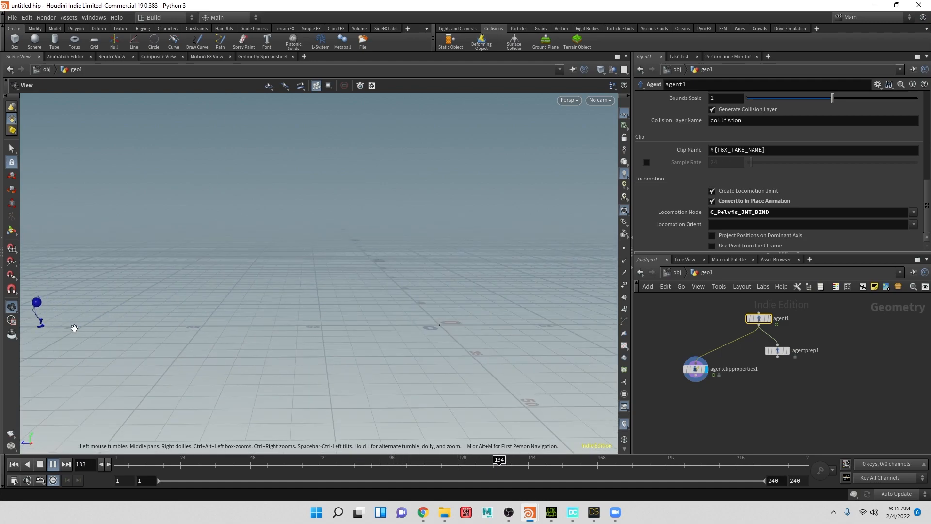
{"action": "middle_click_drag", "start_coordinate": [114, 339], "coordinate": [387, 332]}
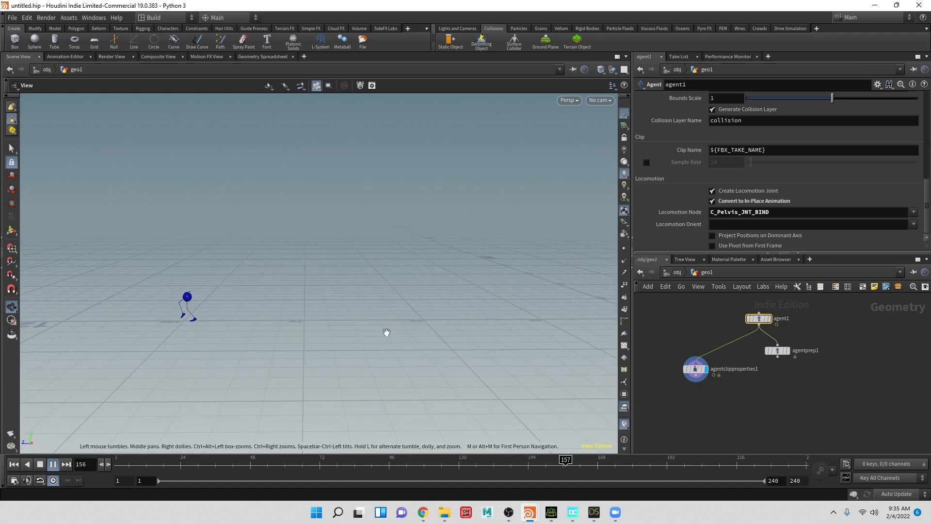
{"action": "left_click", "coordinate": [41, 468]}
{"action": "left_click", "coordinate": [15, 465]}
{"action": "middle_click_drag", "start_coordinate": [538, 365], "coordinate": [310, 346]}
{"action": "scroll", "coordinate": [381, 345], "scroll_direction": "up", "scroll_amount": 5}
Turn on Blend While Looping for the Take_001 clip in the Agent Clip Properties node
{"action": "mouse_move", "coordinate": [756, 322]}
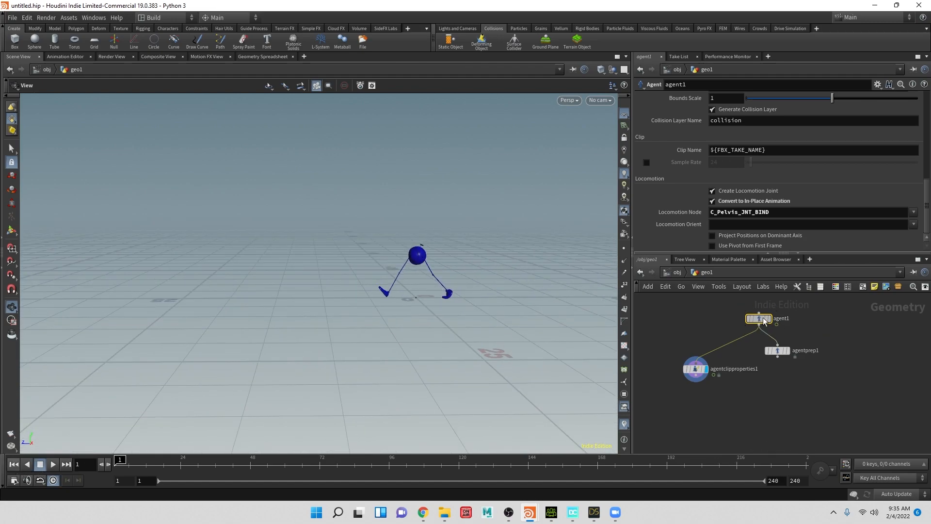
{"action": "left_click", "coordinate": [695, 368]}
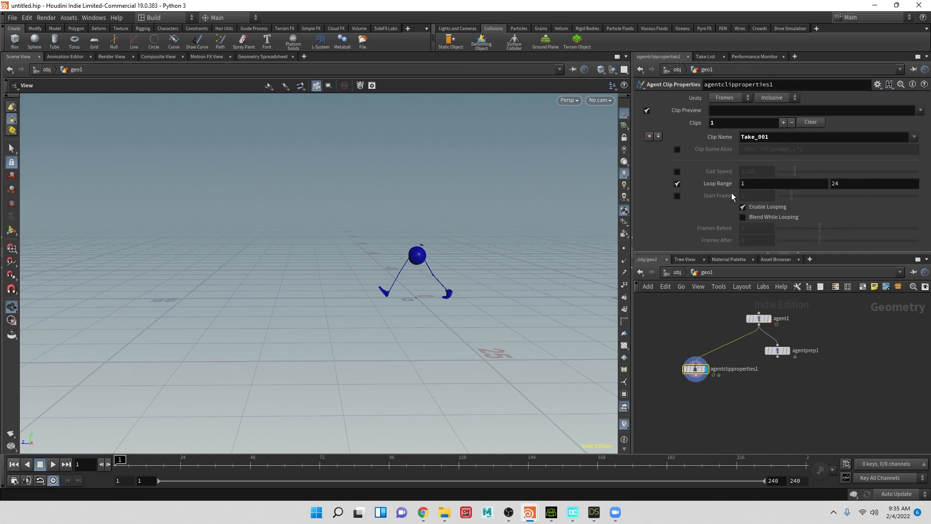
{"action": "middle_click_drag", "start_coordinate": [461, 293], "coordinate": [501, 314]}
{"action": "scroll", "coordinate": [447, 303], "scroll_direction": "up", "scroll_amount": 5}
{"action": "middle_click_drag", "start_coordinate": [448, 300], "coordinate": [457, 260]}
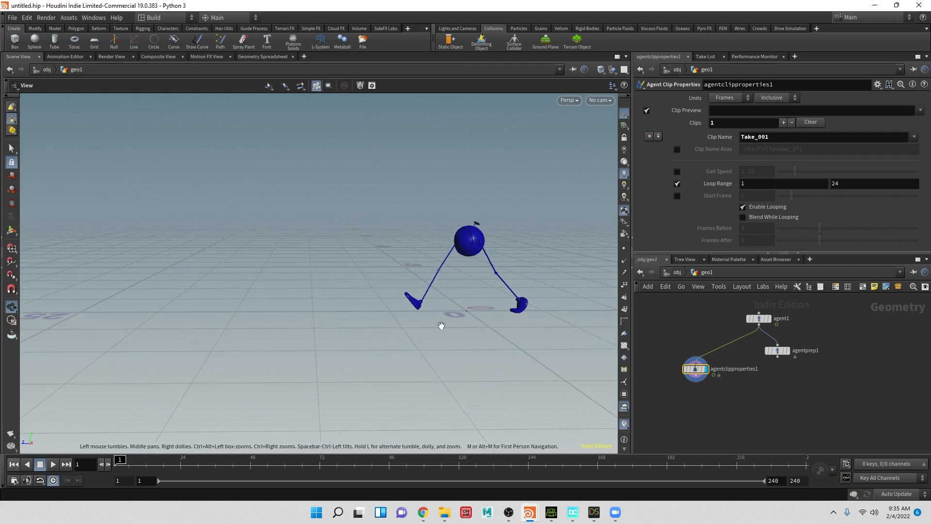
{"action": "left_click", "coordinate": [744, 218]}
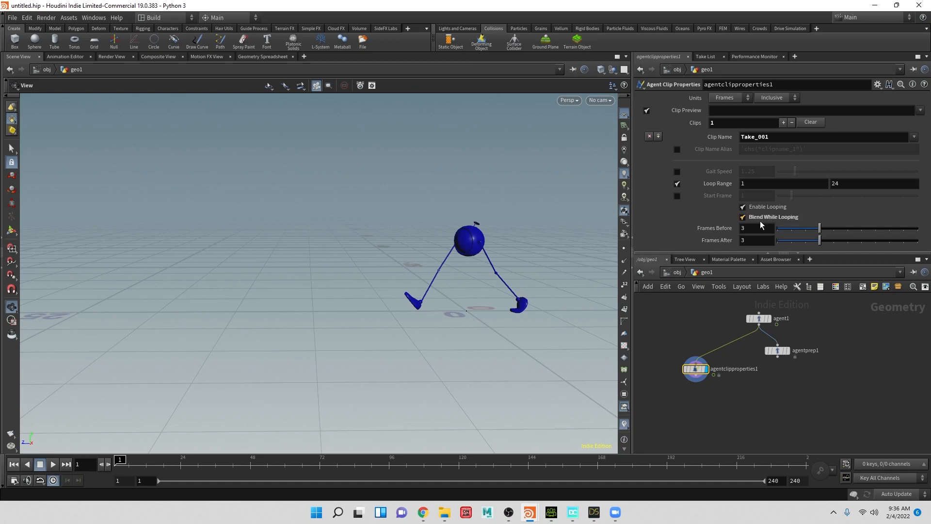
{"action": "scroll", "coordinate": [274, 336], "scroll_direction": "down", "scroll_amount": 5}
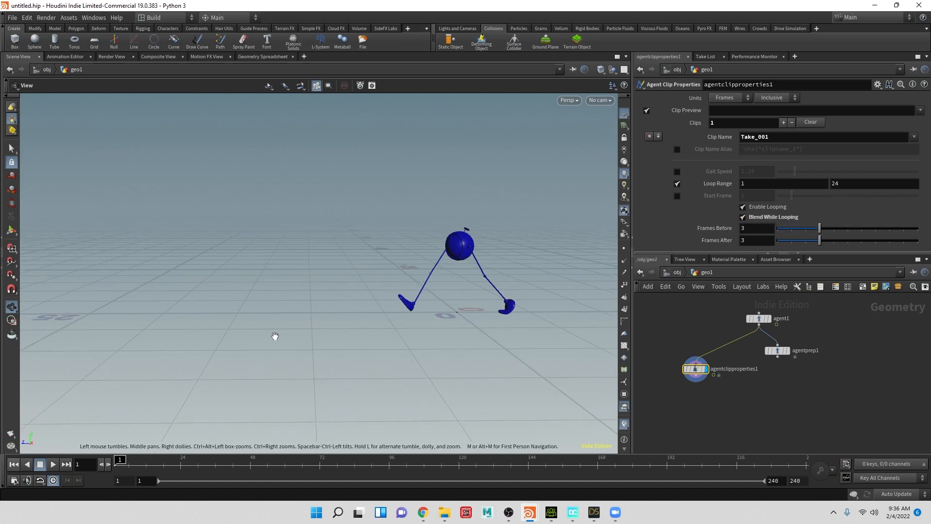
{"action": "middle_click_drag", "start_coordinate": [280, 339], "coordinate": [362, 328]}
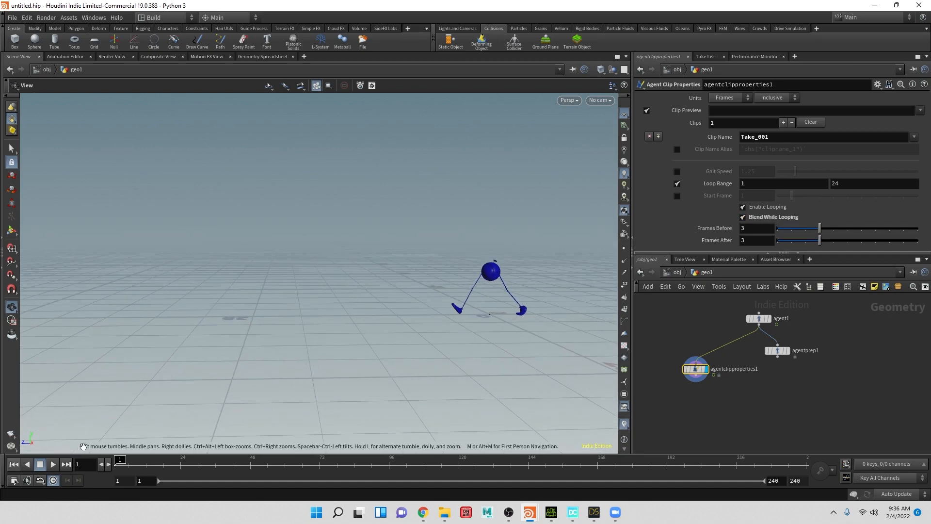
Play the blended walk forward and backward, return to the first frame, and scrub the opening frames to examine the agent's steps
{"action": "left_click", "coordinate": [50, 463]}
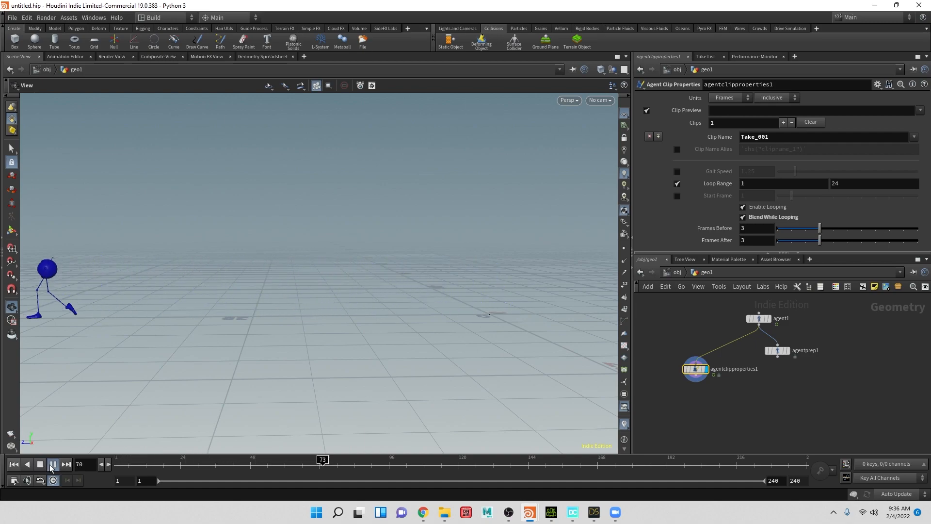
{"action": "left_click", "coordinate": [33, 463]}
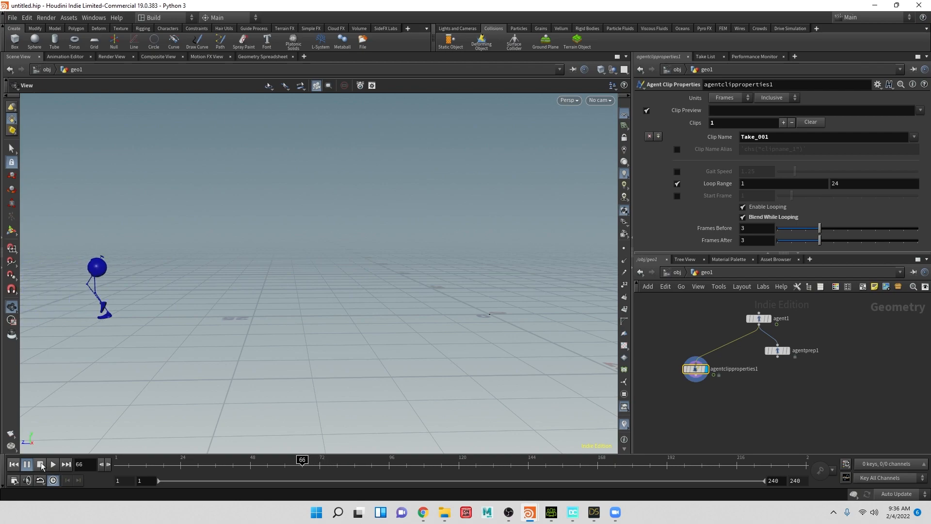
{"action": "left_click", "coordinate": [27, 464]}
{"action": "left_click", "coordinate": [14, 464]}
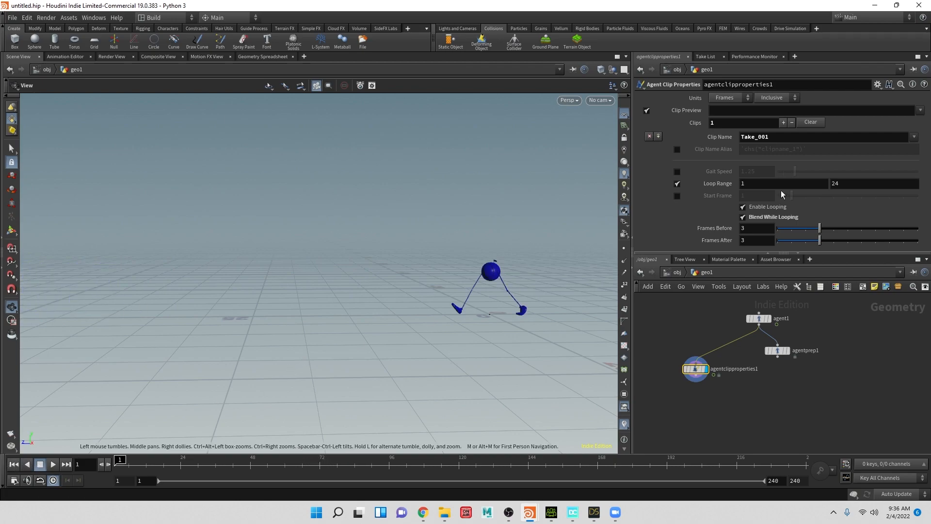
{"action": "left_click", "coordinate": [779, 228]}
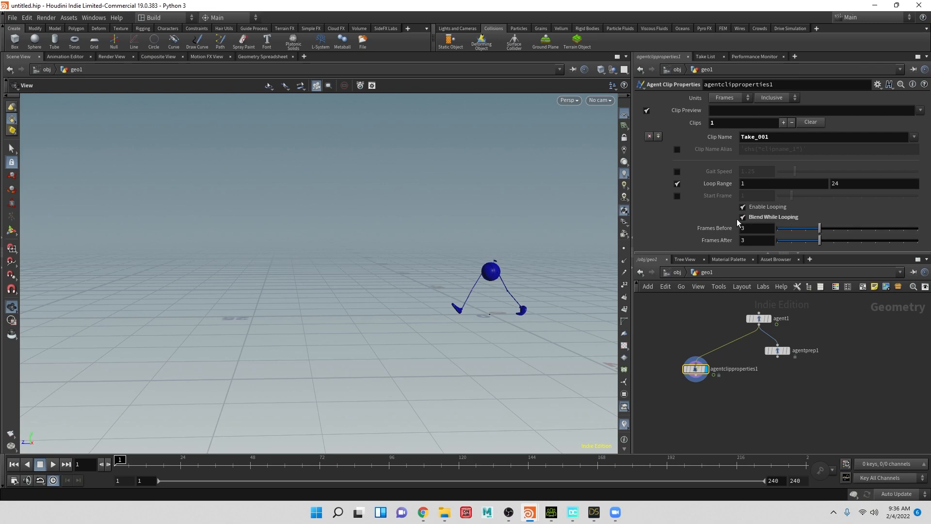
{"action": "right_click_drag", "start_coordinate": [406, 329], "coordinate": [408, 313]}
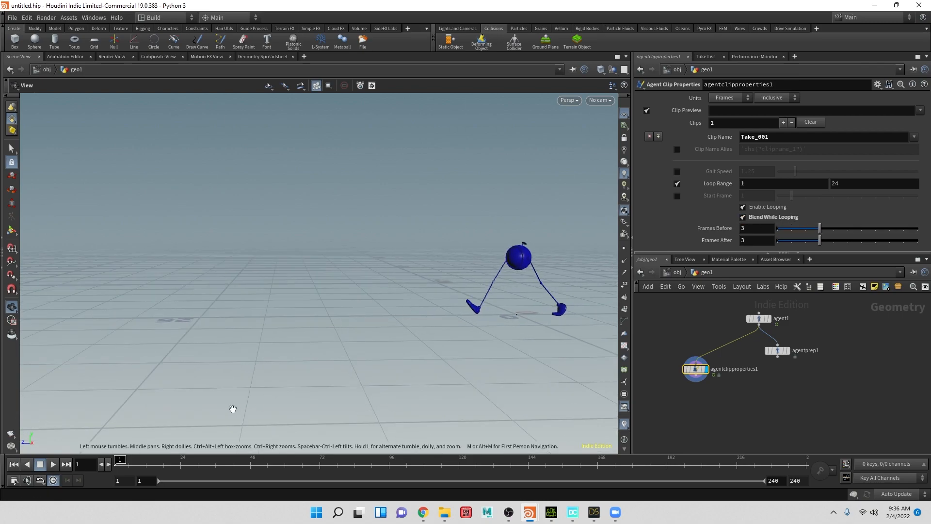
{"action": "right_click_drag", "start_coordinate": [233, 408], "coordinate": [255, 393]}
{"action": "mouse_move", "coordinate": [124, 464]}
{"action": "left_mouse_down"}
{"action": "mouse_move", "coordinate": [193, 475]}
{"action": "mouse_move", "coordinate": [161, 482]}
{"action": "left_mouse_up"}
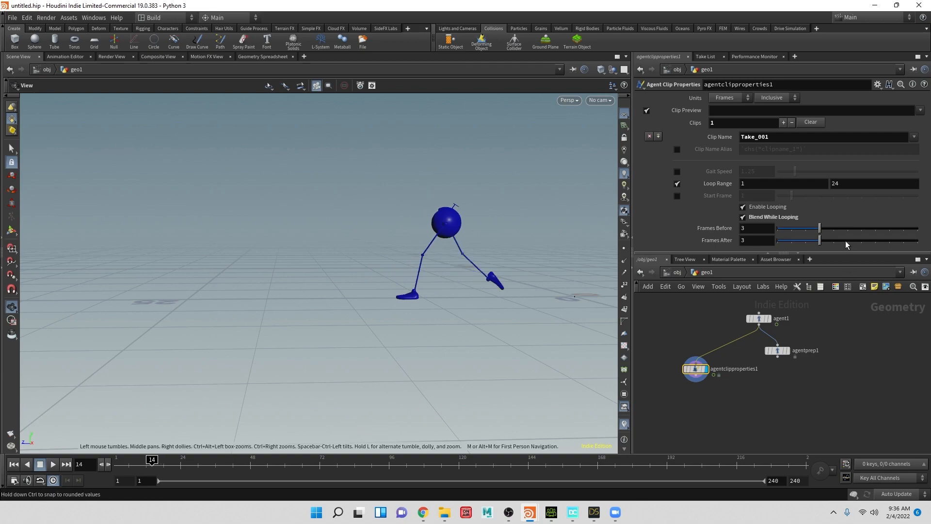
Turn off Blend While Looping for the Take_001 clip and scrub past the loop point to examine the unblended walk
{"action": "left_click", "coordinate": [753, 215]}
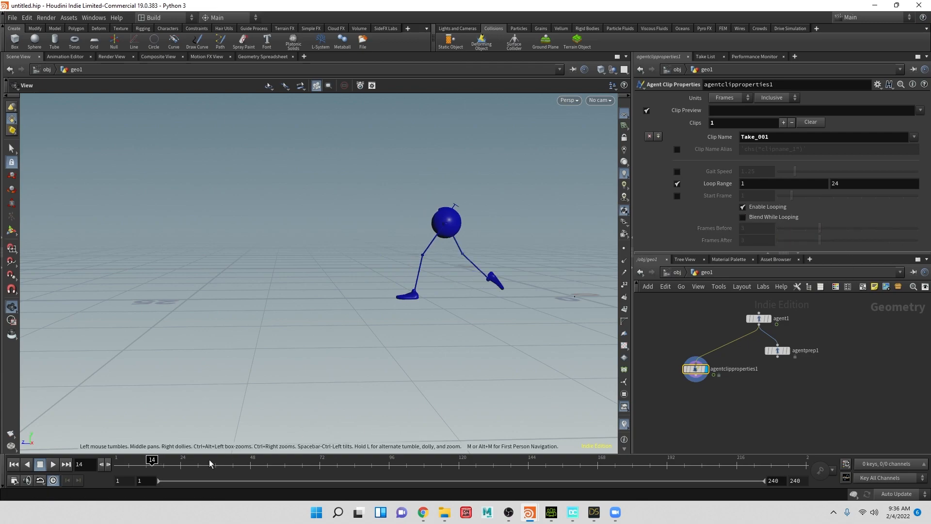
{"action": "mouse_move", "coordinate": [152, 460]}
{"action": "left_mouse_down"}
{"action": "mouse_move", "coordinate": [181, 468]}
{"action": "mouse_move", "coordinate": [152, 473]}
{"action": "mouse_move", "coordinate": [187, 476]}
{"action": "mouse_move", "coordinate": [121, 482]}
{"action": "mouse_move", "coordinate": [180, 474]}
{"action": "mouse_move", "coordinate": [122, 474]}
{"action": "mouse_move", "coordinate": [225, 475]}
{"action": "left_mouse_up"}
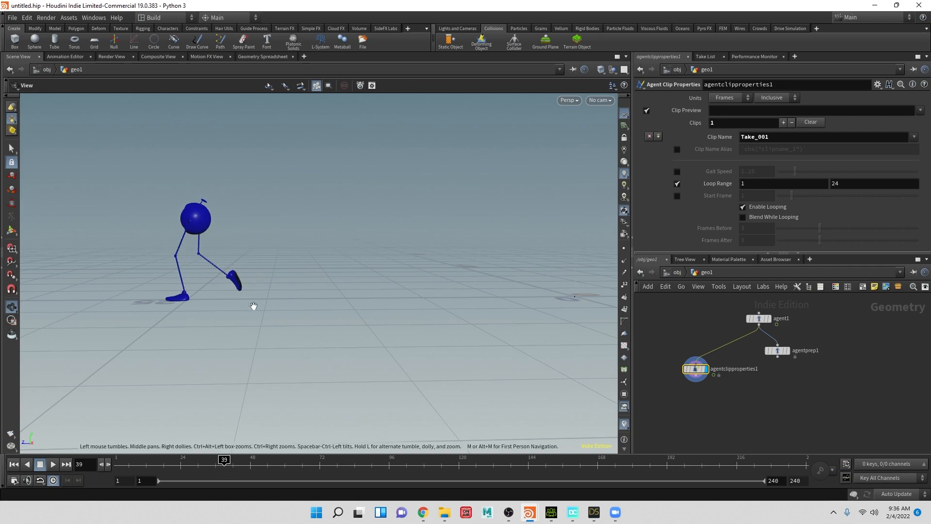
{"action": "left_click_drag", "start_coordinate": [223, 462], "coordinate": [91, 447]}
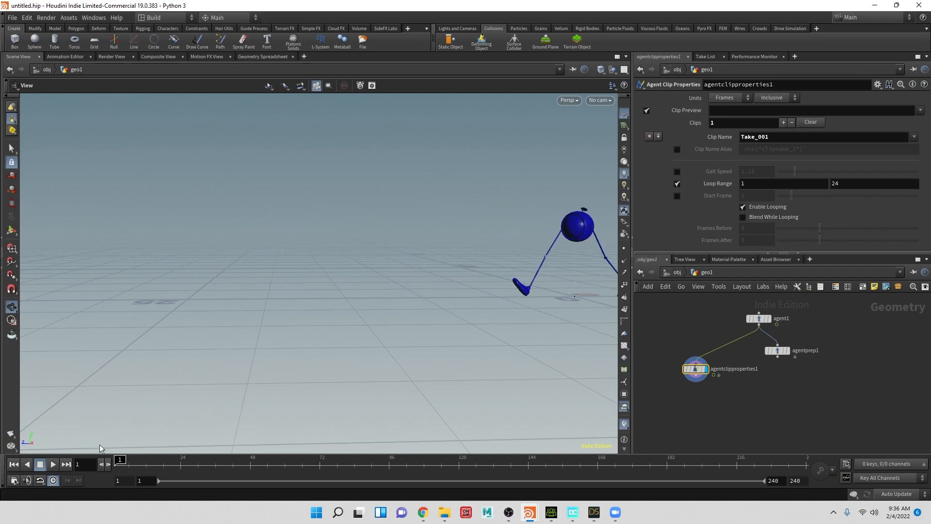
{"action": "middle_click_drag", "start_coordinate": [391, 339], "coordinate": [261, 368]}
{"action": "left_click_drag", "start_coordinate": [172, 461], "coordinate": [213, 461]}
{"action": "middle_click_drag", "start_coordinate": [161, 330], "coordinate": [307, 347]}
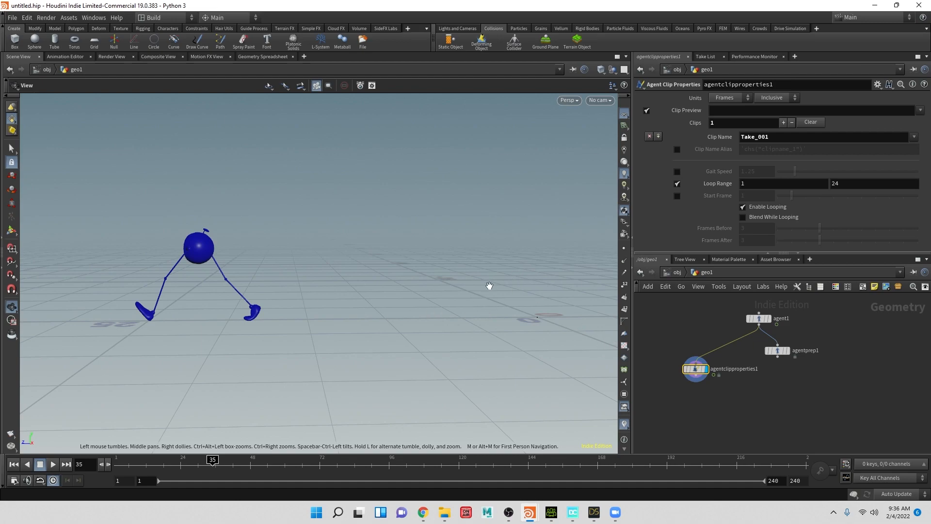
{"action": "scroll", "coordinate": [451, 312], "scroll_direction": "down", "scroll_amount": 2}
{"action": "middle_click_drag", "start_coordinate": [448, 327], "coordinate": [369, 310]}
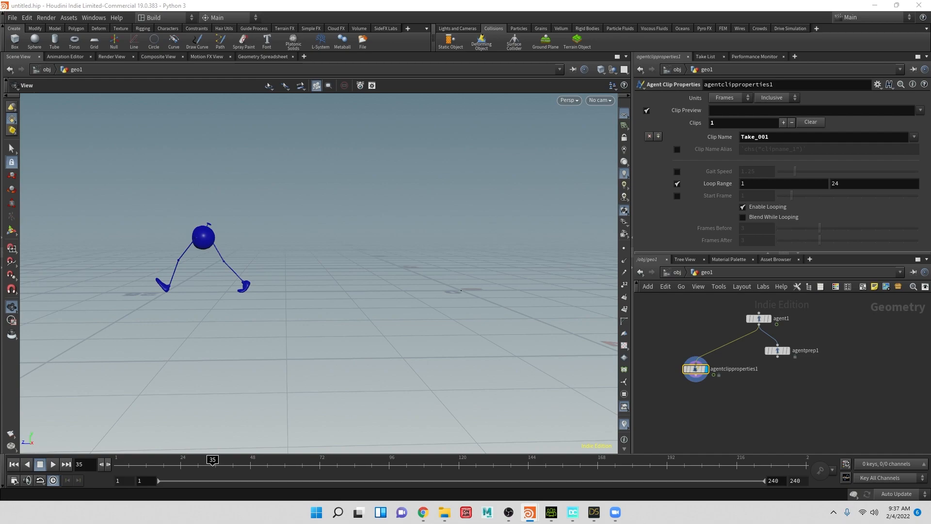
Add a Null node after agentclipproperties1 and name it OUT_Properties
{"action": "left_click", "coordinate": [695, 379]}
{"action": "left_click", "coordinate": [686, 397]}
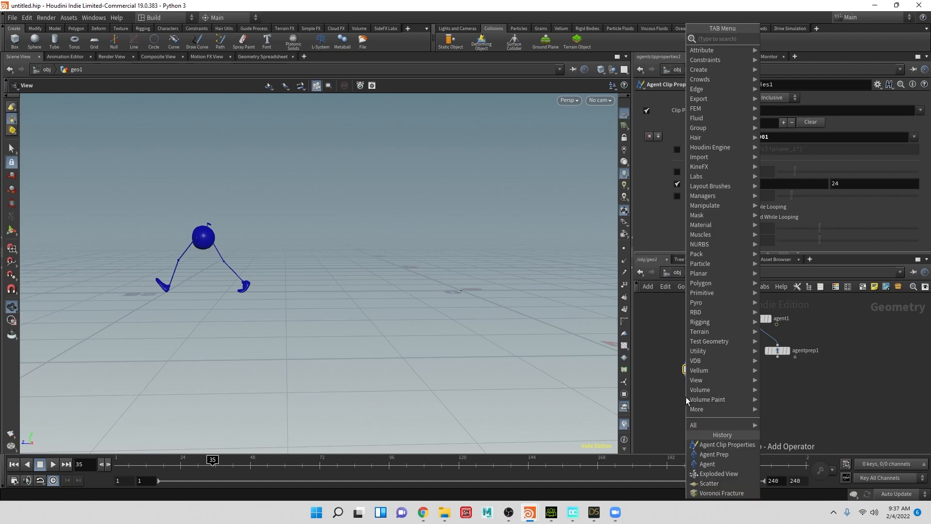
{"action": "type", "text": "out"}
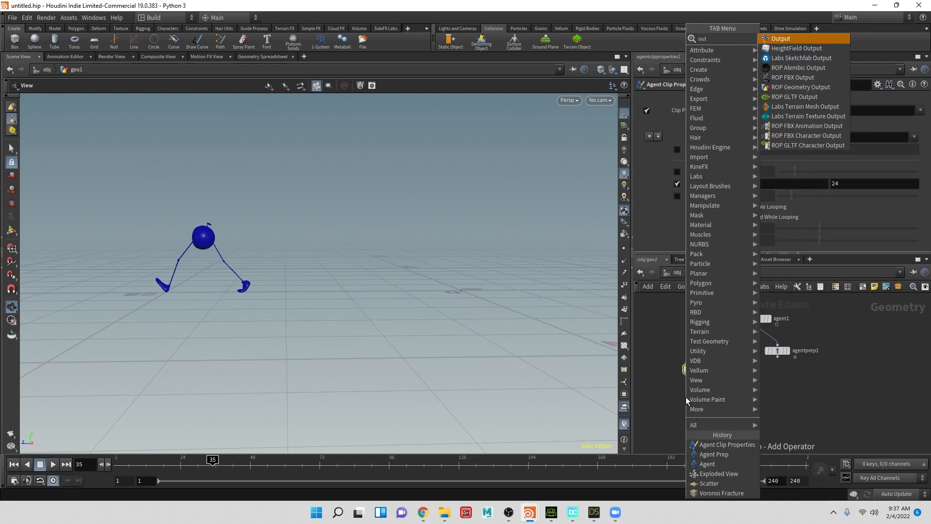
{"action": "key", "text": "BackSpace"}
{"action": "key", "text": "BackSpace"}
{"action": "key", "text": "BackSpace"}
{"action": "type", "text": "nu"}
{"action": "key", "text": "Return"}
{"action": "double_click", "coordinate": [702, 396]}
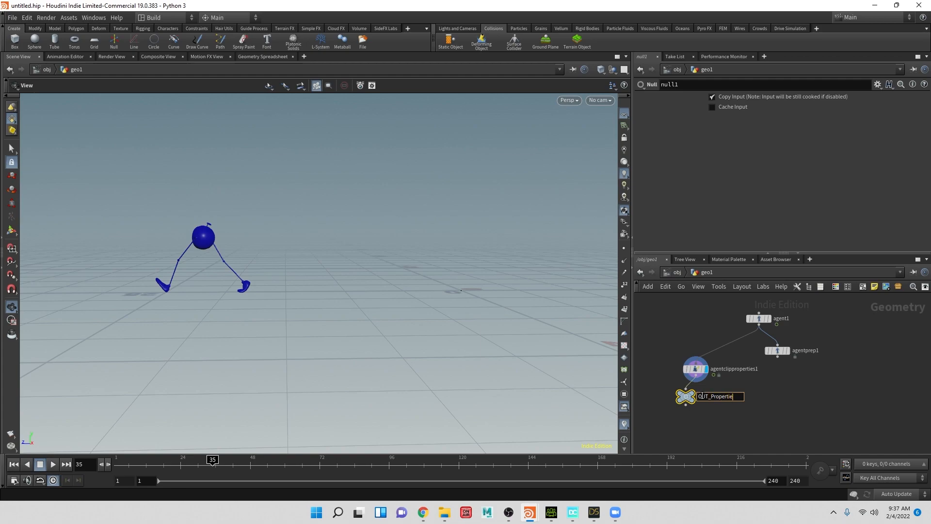
{"action": "type", "text": "OUT_Properties"}
{"action": "key", "text": "Return"}
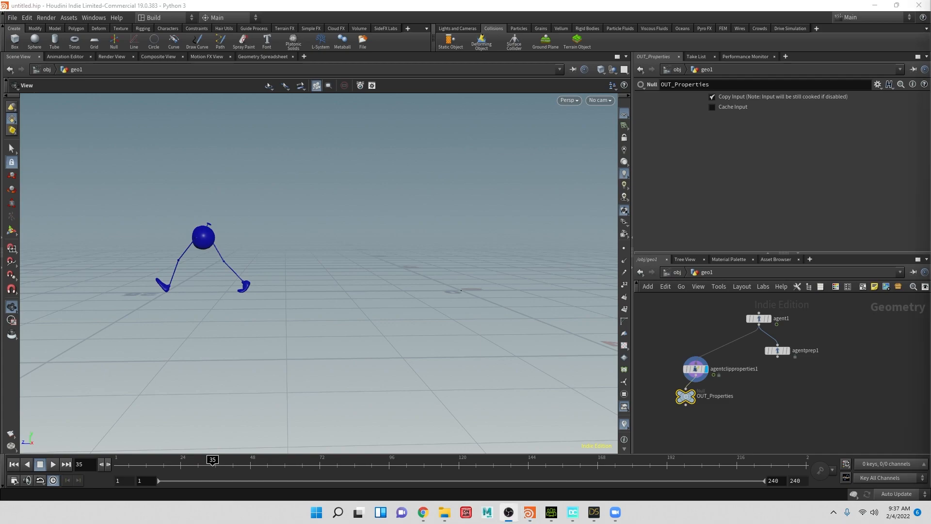
Add a Crowd Source node connected below agentprep1
{"action": "left_click", "coordinate": [782, 369]}
{"action": "key", "text": "Tab"}
{"action": "type", "text": "c"}
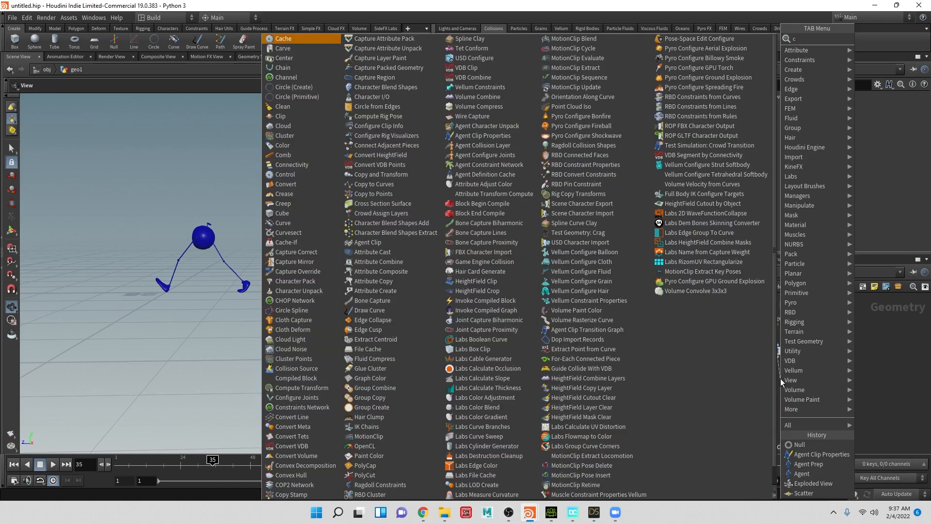
{"action": "type", "text": "row"}
{"action": "key", "text": "Return"}
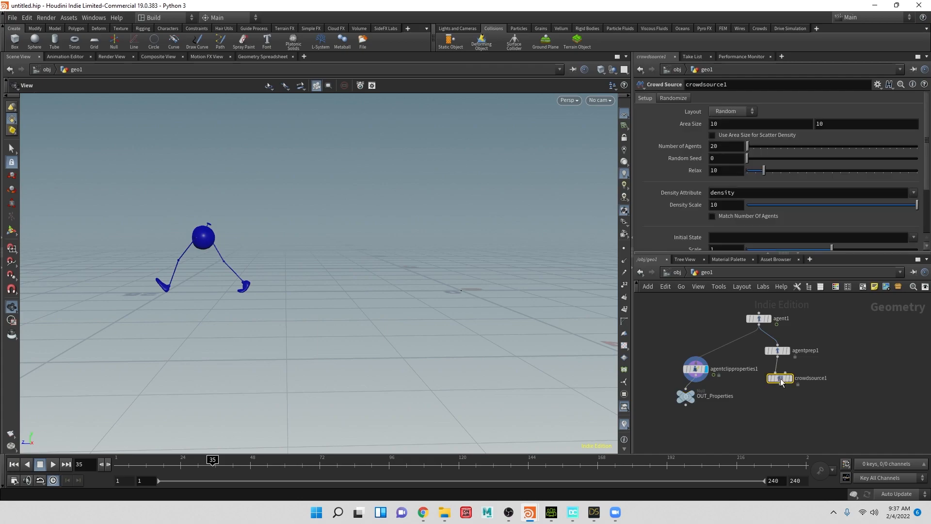
{"action": "left_click", "coordinate": [781, 378]}
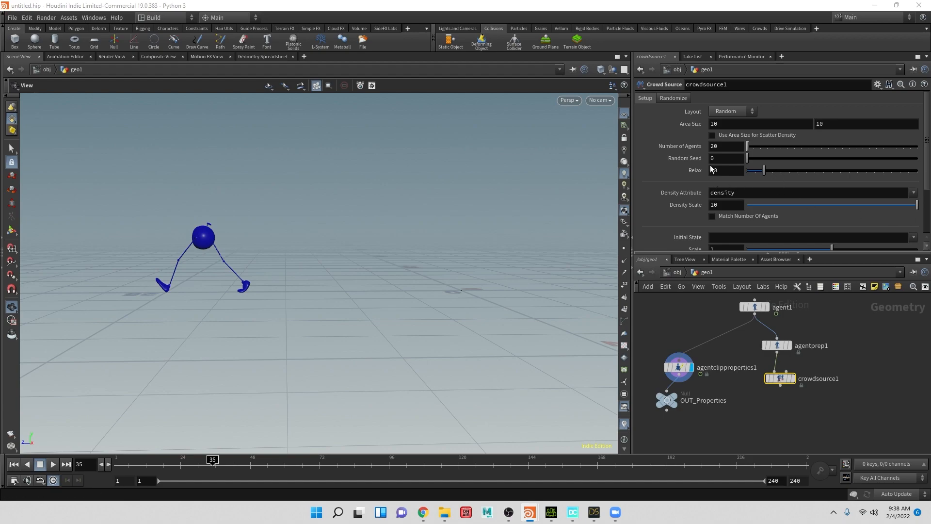
Display agent1 and agentclipproperties1 in turn during playback to compare their motion, and return to the first frame
{"action": "left_click", "coordinate": [766, 307]}
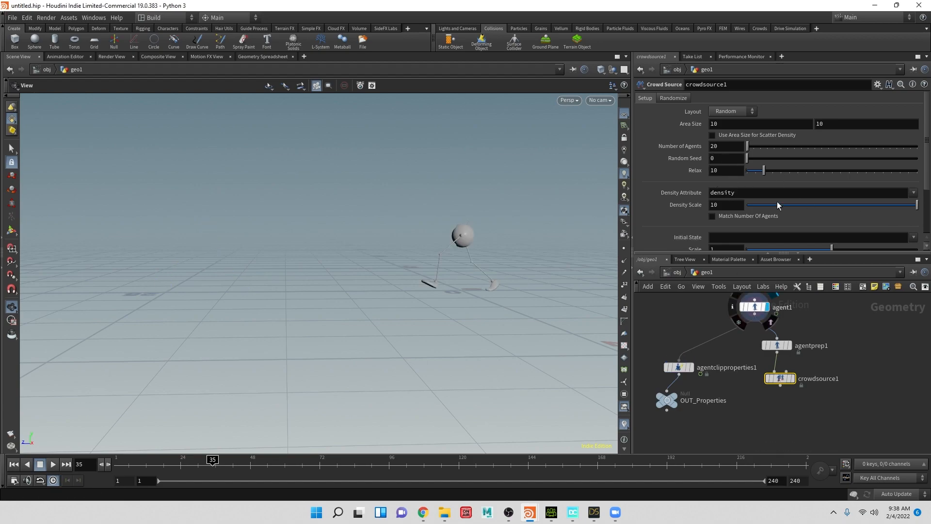
{"action": "scroll", "coordinate": [751, 157], "scroll_direction": "down", "scroll_amount": 3}
{"action": "scroll", "coordinate": [704, 204], "scroll_direction": "up", "scroll_amount": 3}
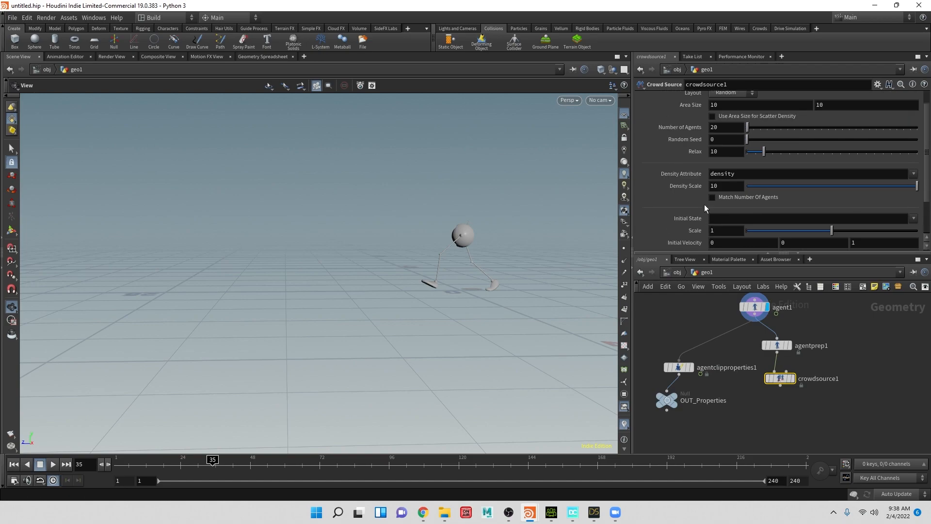
{"action": "scroll", "coordinate": [699, 136], "scroll_direction": "down", "scroll_amount": 3}
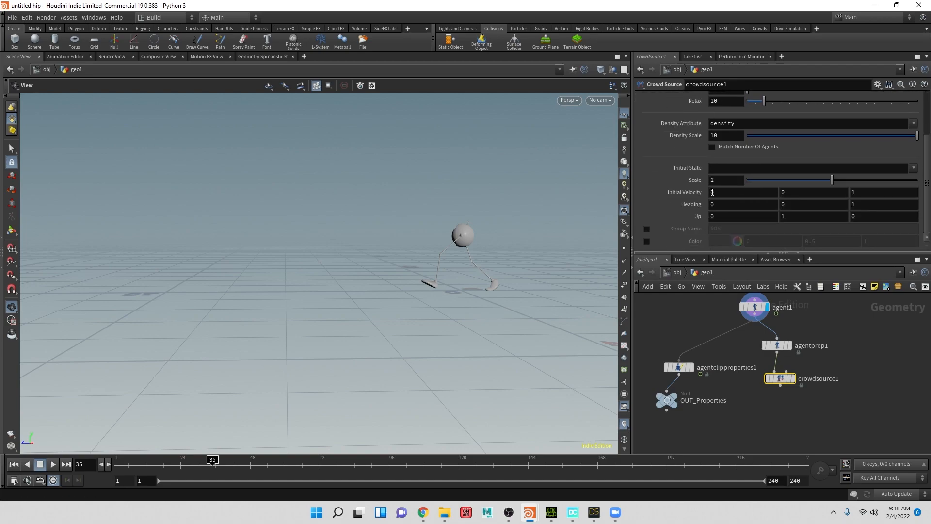
{"action": "left_click", "coordinate": [755, 307]}
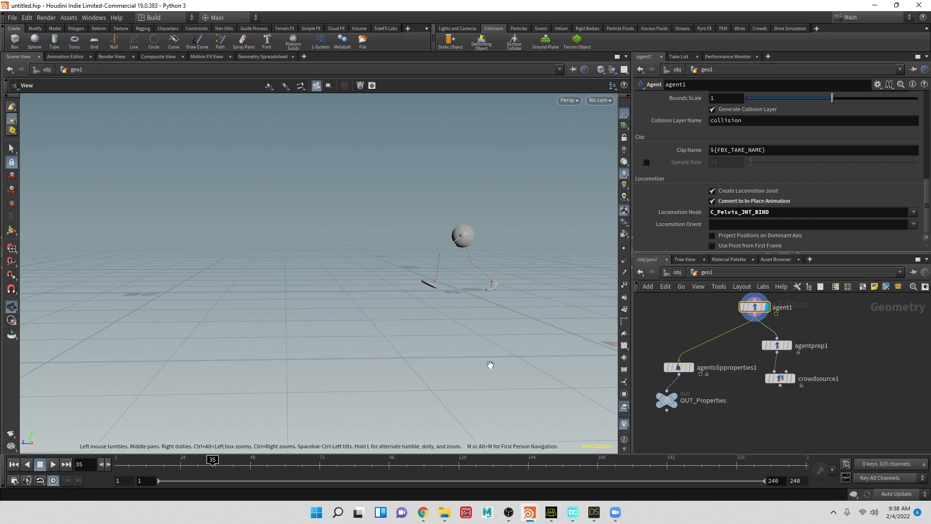
{"action": "left_click", "coordinate": [53, 464]}
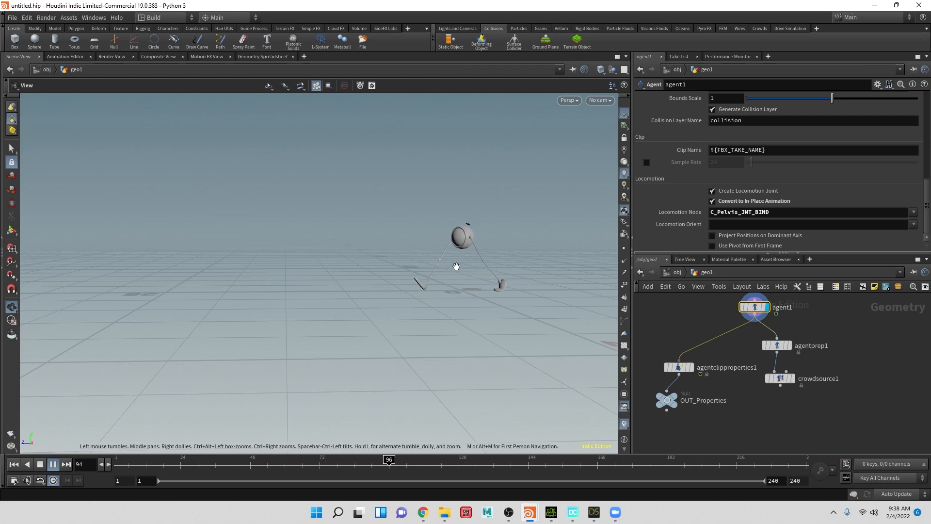
{"action": "left_click", "coordinate": [691, 367]}
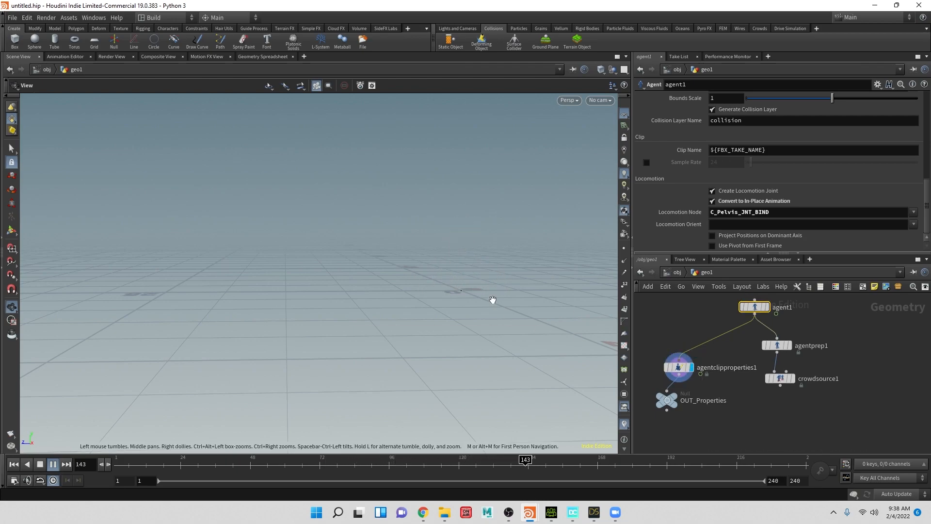
{"action": "left_click_drag", "start_coordinate": [164, 465], "coordinate": [96, 463]}
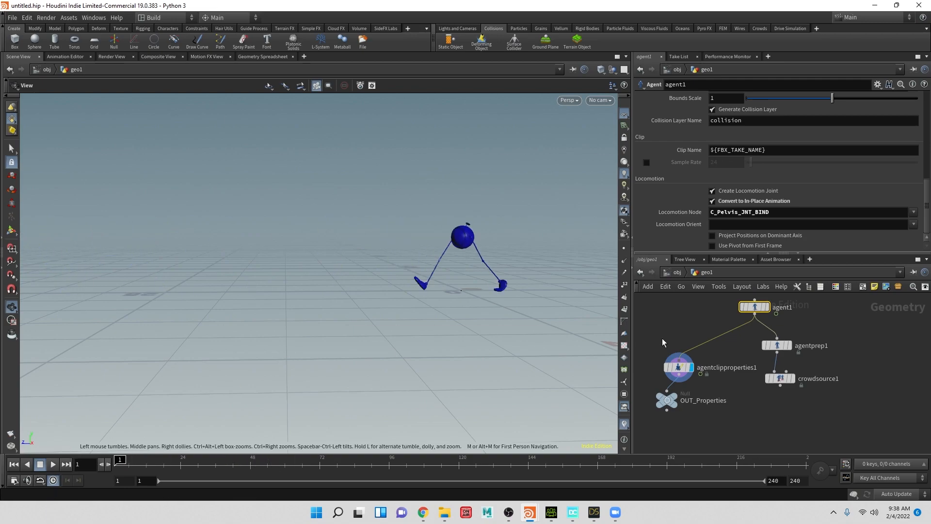
Display the crowdsource1 output and reposition its node slightly lower in the network
{"action": "left_click", "coordinate": [790, 380]}
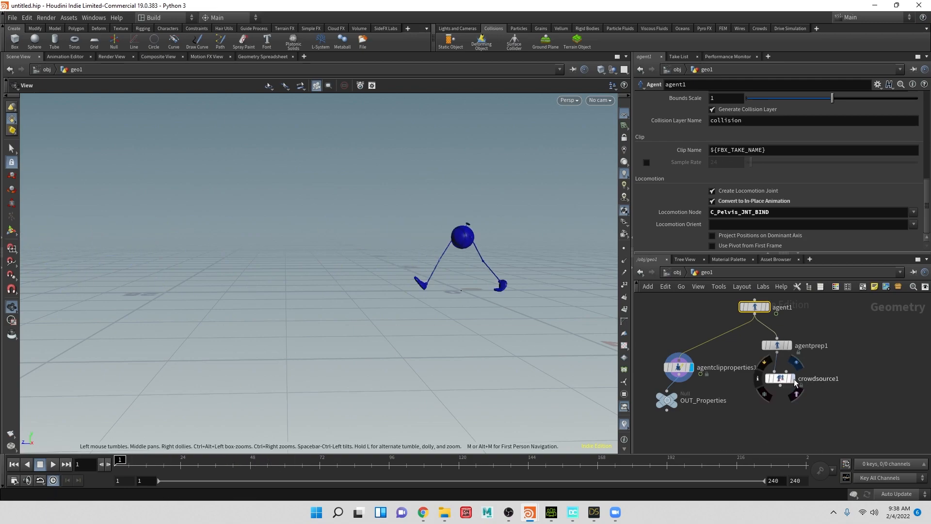
{"action": "left_click_drag", "start_coordinate": [774, 379], "coordinate": [781, 393]}
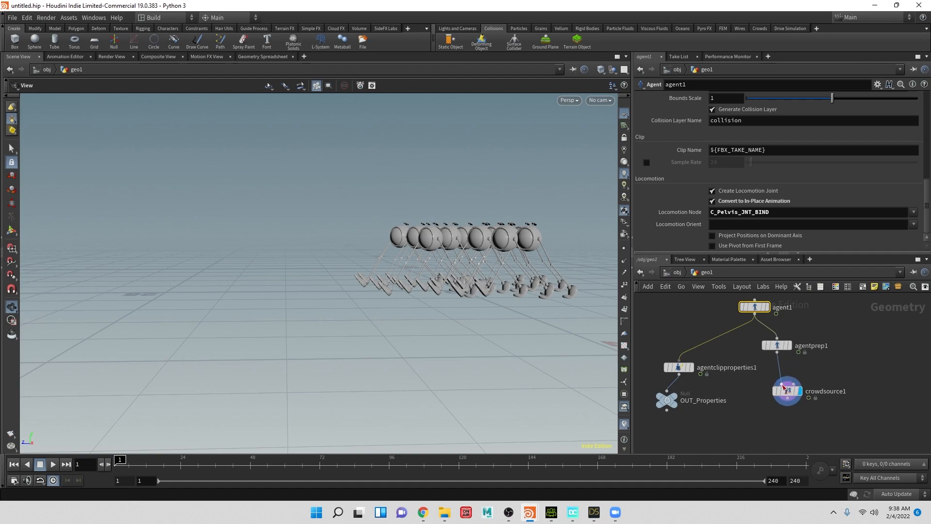
{"action": "left_click_drag", "start_coordinate": [455, 314], "coordinate": [362, 275]}
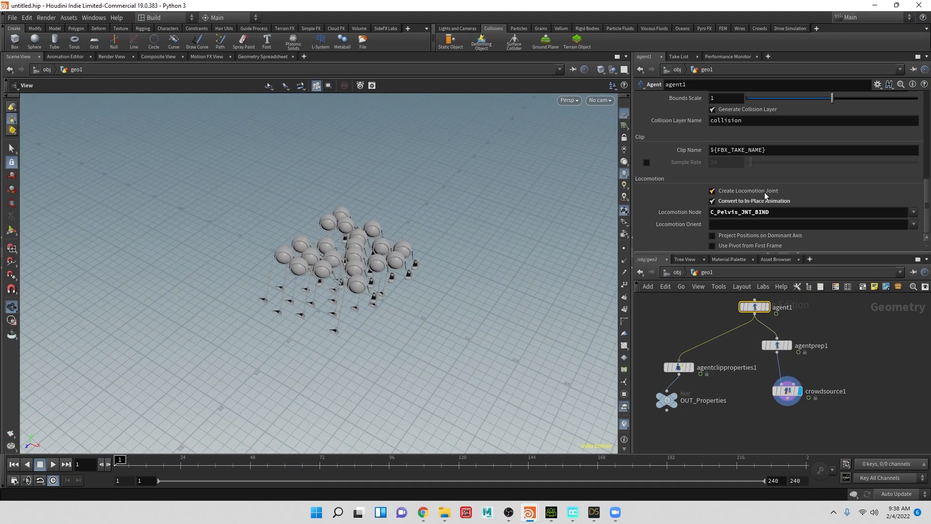
Set the crowdsource1 area size to 50 by 50
{"action": "left_click", "coordinate": [787, 391]}
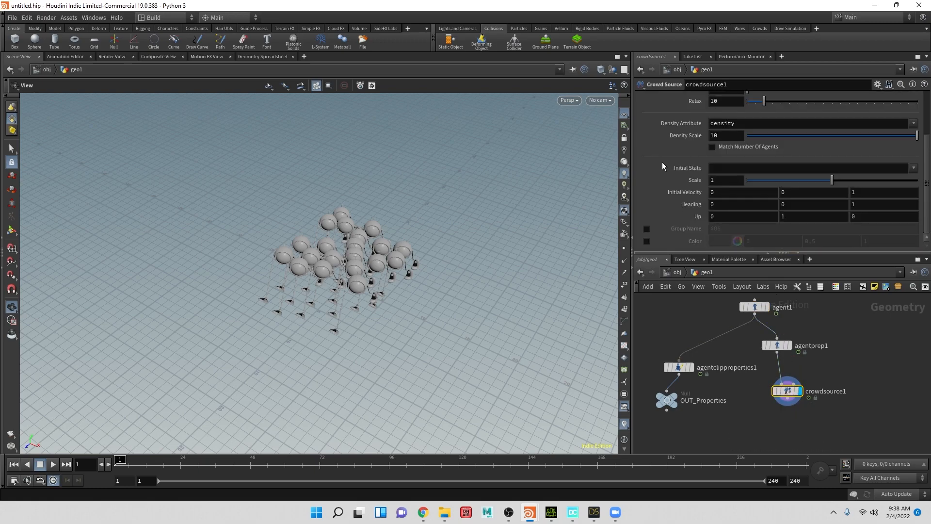
{"action": "scroll", "coordinate": [662, 162], "scroll_direction": "up", "scroll_amount": 4}
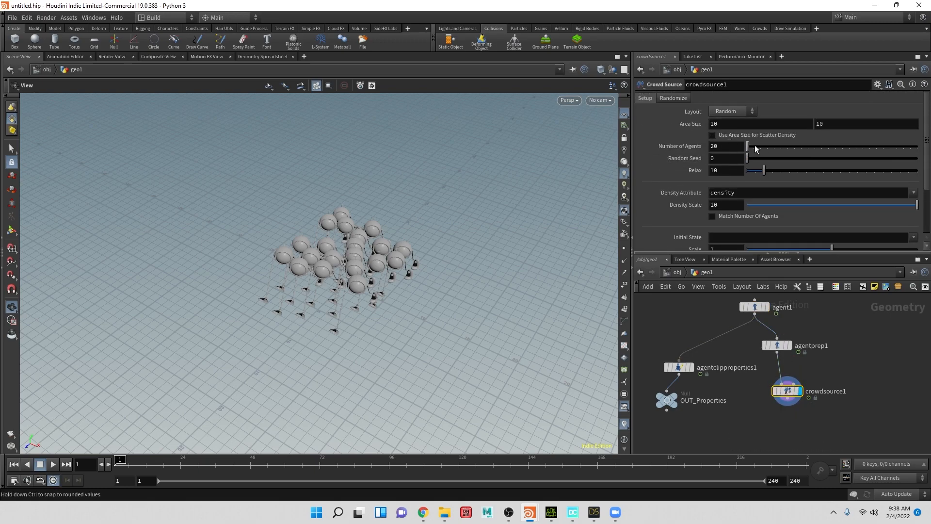
{"action": "left_click", "coordinate": [726, 122]}
{"action": "type", "text": "50"}
{"action": "key", "text": "Tab"}
{"action": "type", "text": "50"}
{"action": "key", "text": "Tab"}
{"action": "scroll", "coordinate": [435, 257], "scroll_direction": "down", "scroll_amount": 5}
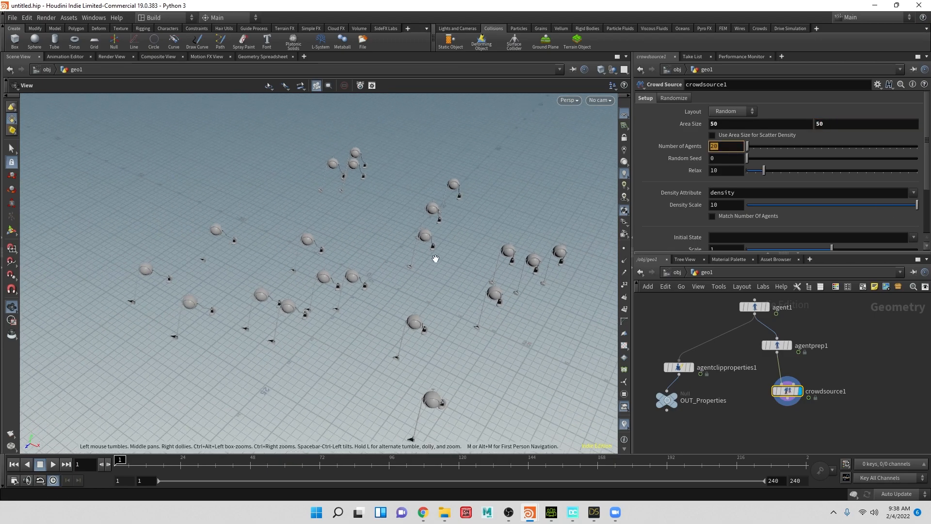
Increase the crowdsource1 number of agents to 142
{"action": "left_click_drag", "start_coordinate": [417, 249], "coordinate": [383, 214]}
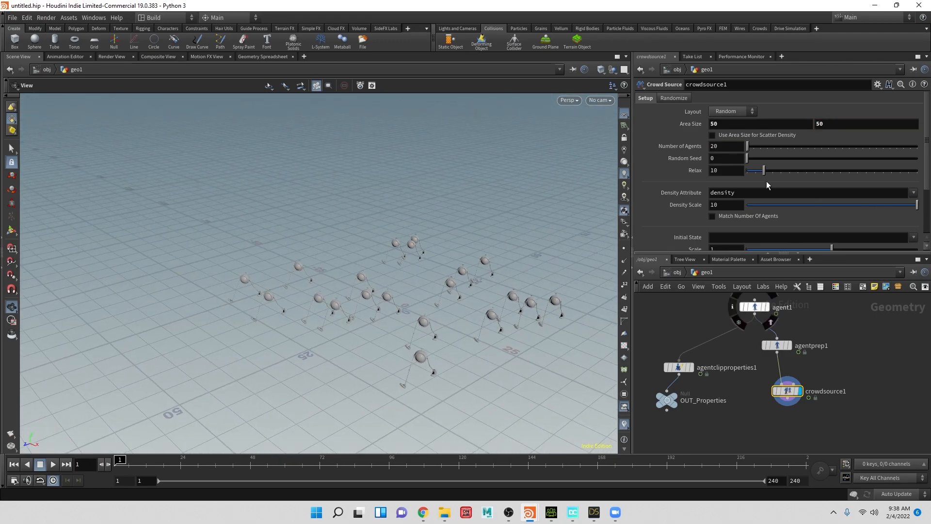
{"action": "mouse_move", "coordinate": [747, 146]}
{"action": "left_mouse_down"}
{"action": "mouse_move", "coordinate": [764, 149]}
{"action": "mouse_move", "coordinate": [748, 149]}
{"action": "left_mouse_up"}
{"action": "left_click_drag", "start_coordinate": [749, 154], "coordinate": [749, 154]}
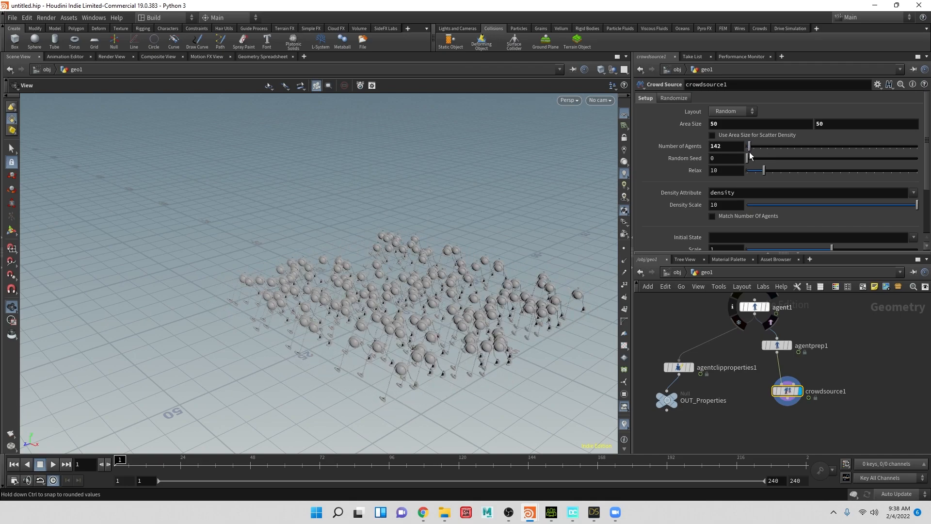
{"action": "left_click_drag", "start_coordinate": [447, 236], "coordinate": [485, 252]}
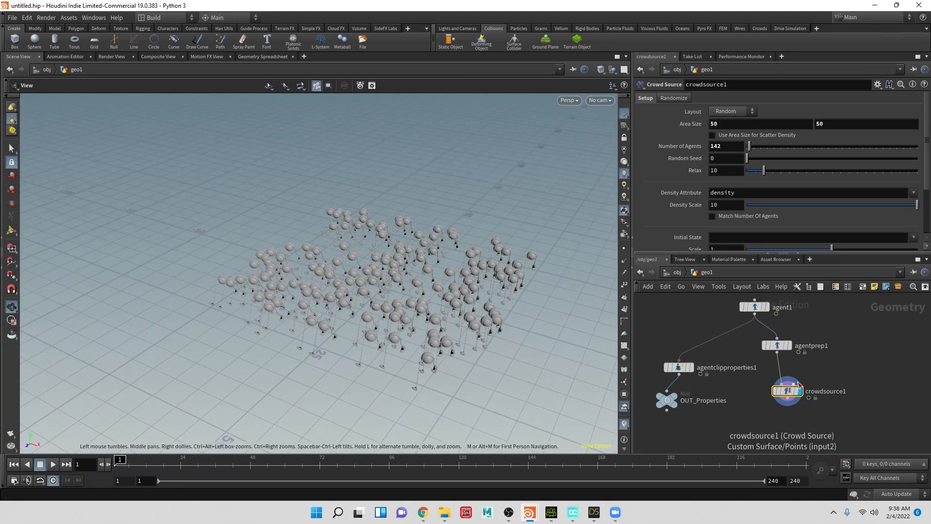
Add a Grid node wired into the second input of crowdsource1 and place it beside agentprep1
{"action": "key", "text": "Tab"}
{"action": "type", "text": "g"}
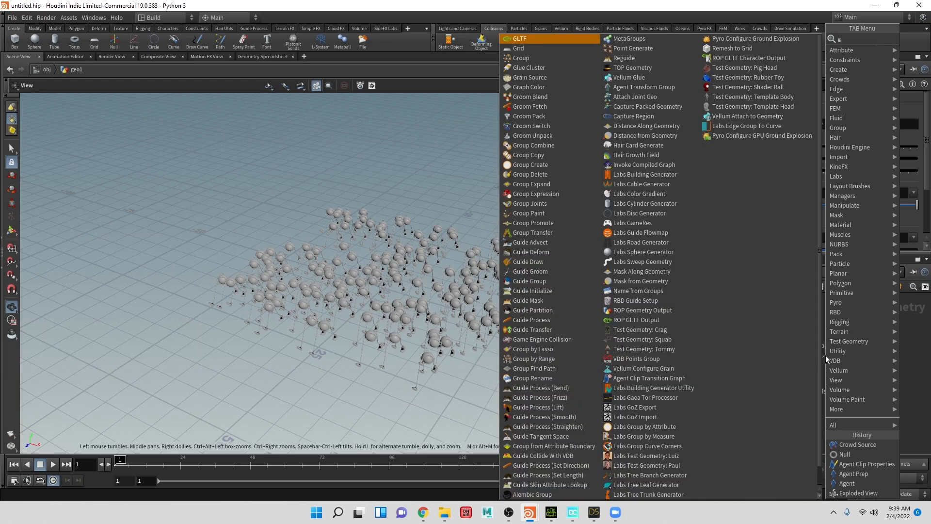
{"action": "type", "text": "r"}
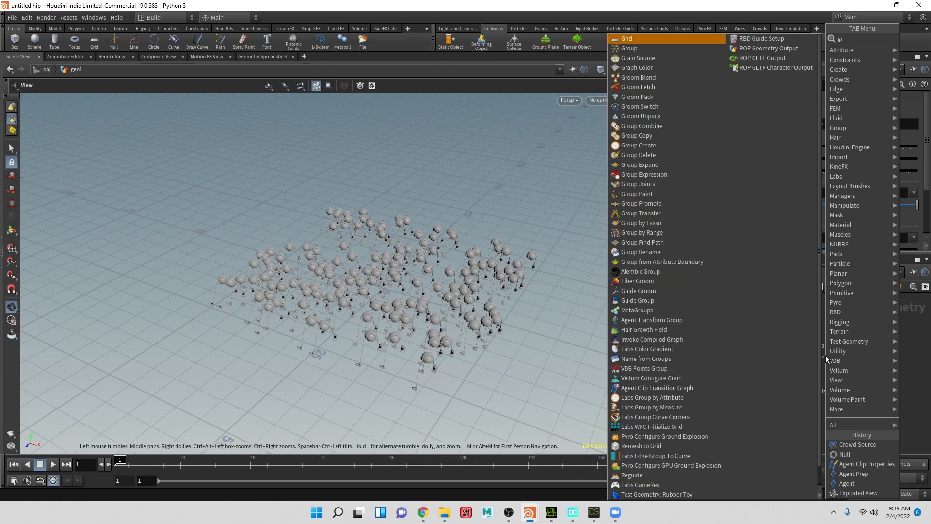
{"action": "key", "text": "Return"}
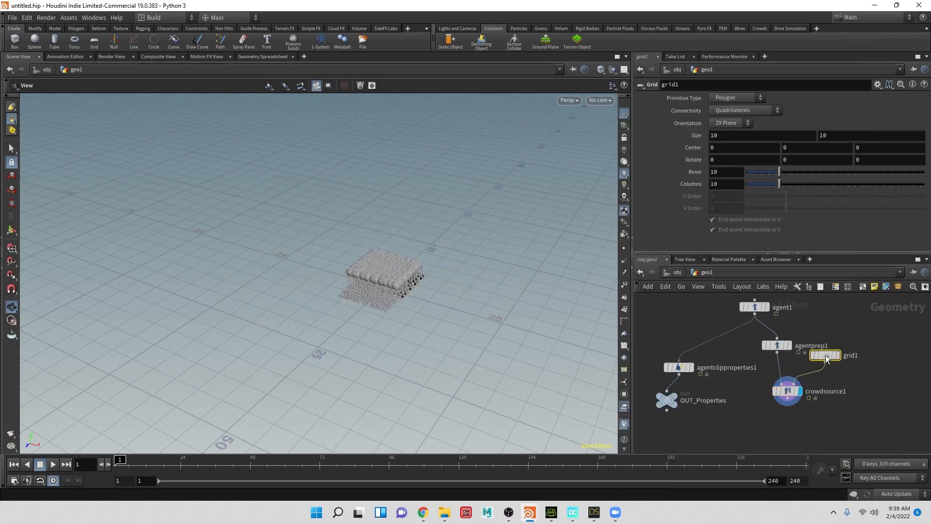
{"action": "mouse_move", "coordinate": [824, 360]}
{"action": "left_mouse_down"}
{"action": "mouse_move", "coordinate": [828, 341]}
{"action": "mouse_move", "coordinate": [829, 350]}
{"action": "left_mouse_up"}
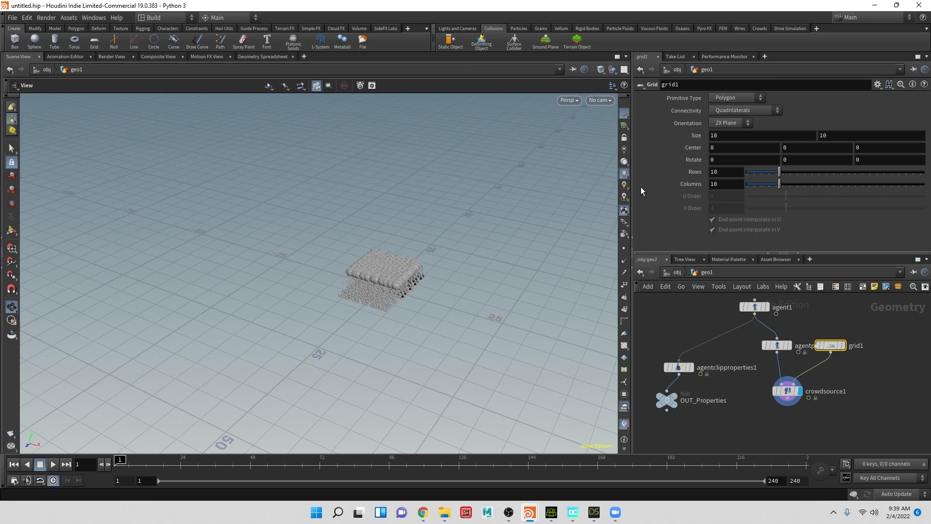
Enlarge the grid1 size to 44.5 by 39 to spread out the crowd
{"action": "middle_click_drag", "start_coordinate": [718, 134], "coordinate": [730, 136]}
{"action": "middle_click_drag", "start_coordinate": [839, 136], "coordinate": [849, 135]}
{"action": "middle_click_drag", "start_coordinate": [737, 135], "coordinate": [852, 155]}
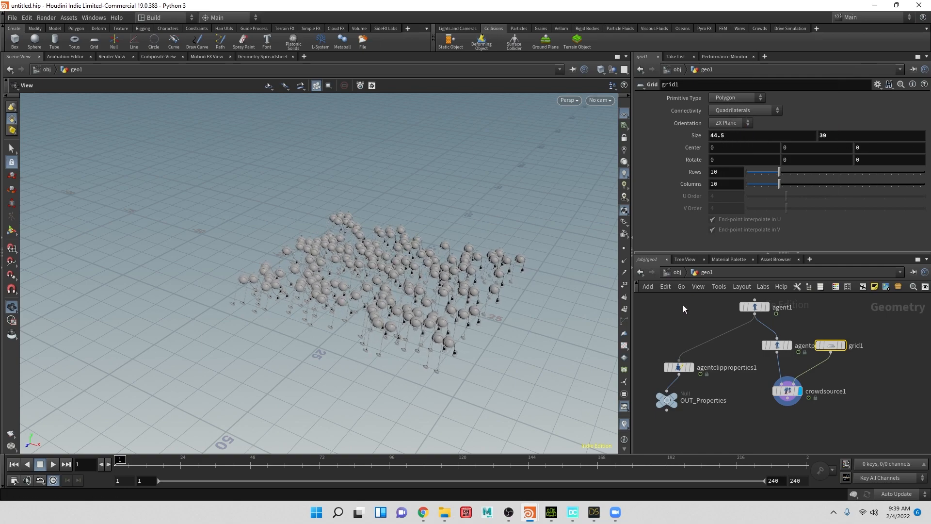
Try Use Area Size for Scatter Density on crowdsource1, switching it on and off to compare the crowd density
{"action": "left_click", "coordinate": [787, 394]}
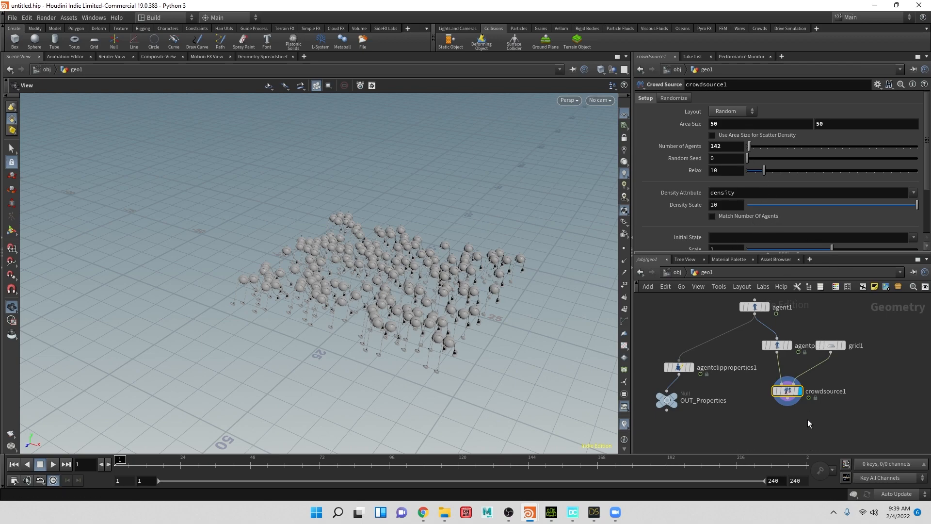
{"action": "left_click", "coordinate": [722, 135]}
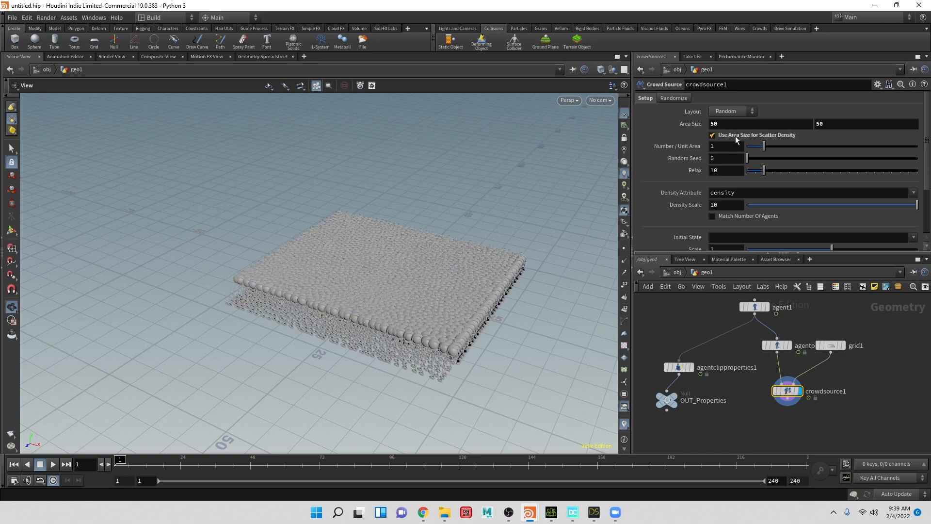
{"action": "left_click", "coordinate": [722, 135]}
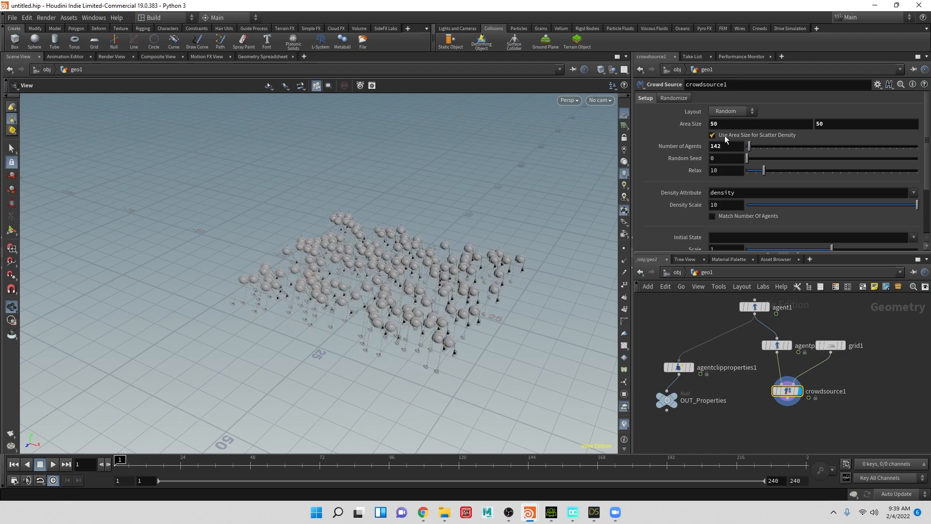
{"action": "left_click", "coordinate": [722, 135]}
{"action": "left_click", "coordinate": [741, 136]}
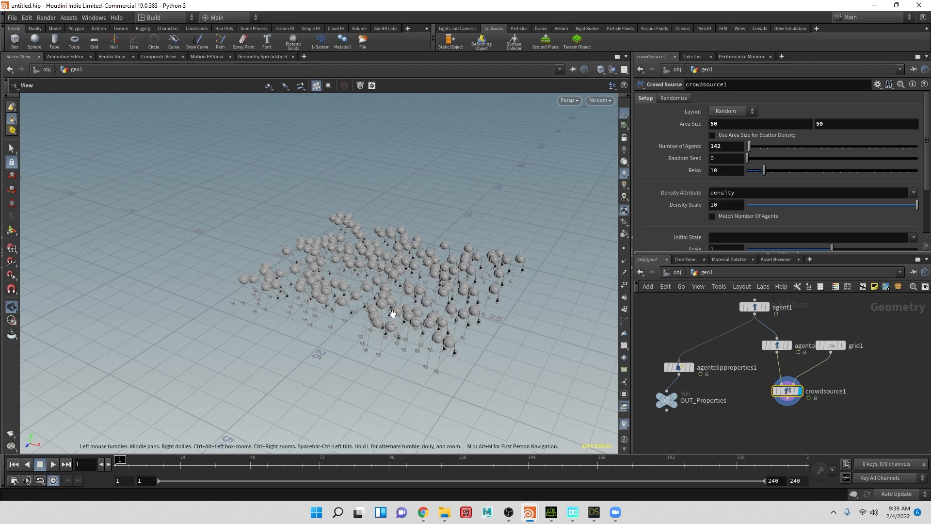
Play the crowd animation to examine how the agents walk, and stop playback
{"action": "scroll", "coordinate": [468, 270], "scroll_direction": "up", "scroll_amount": 5}
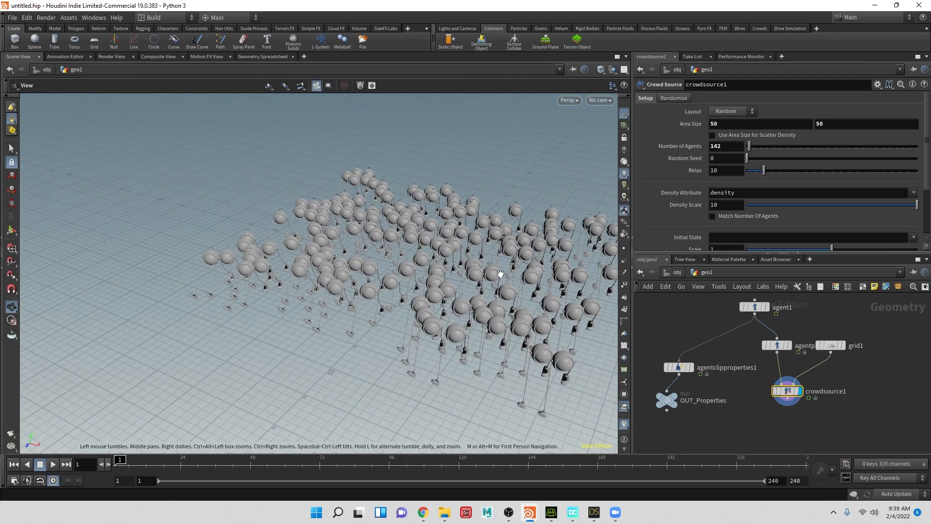
{"action": "scroll", "coordinate": [511, 264], "scroll_direction": "down", "scroll_amount": 5}
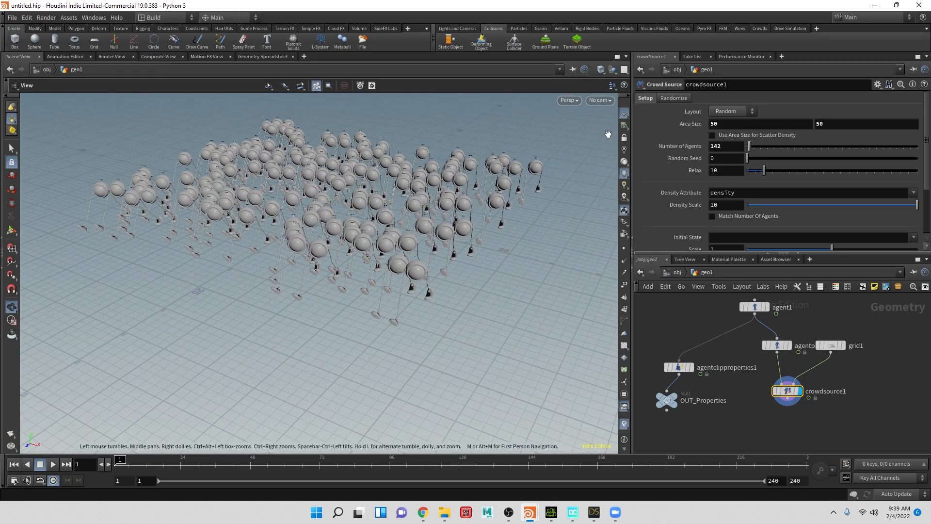
{"action": "left_click", "coordinate": [53, 465]}
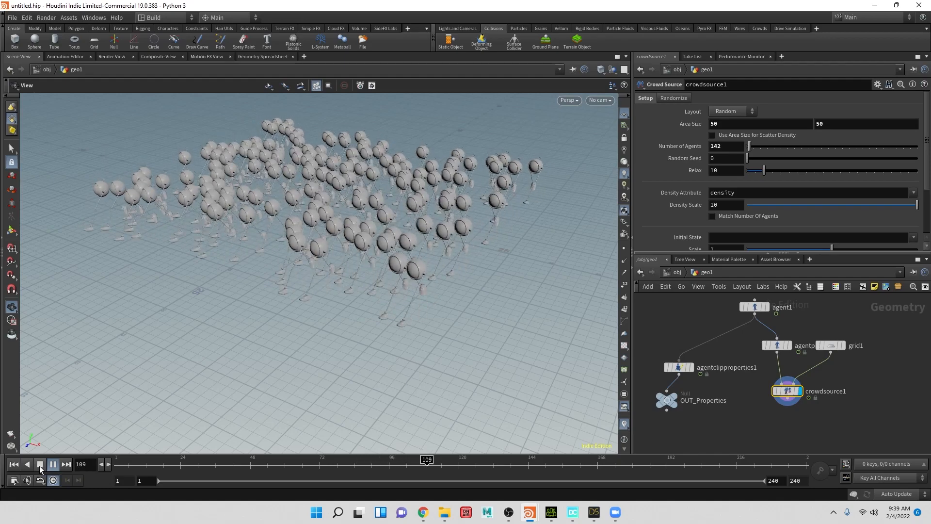
{"action": "left_click", "coordinate": [40, 464]}
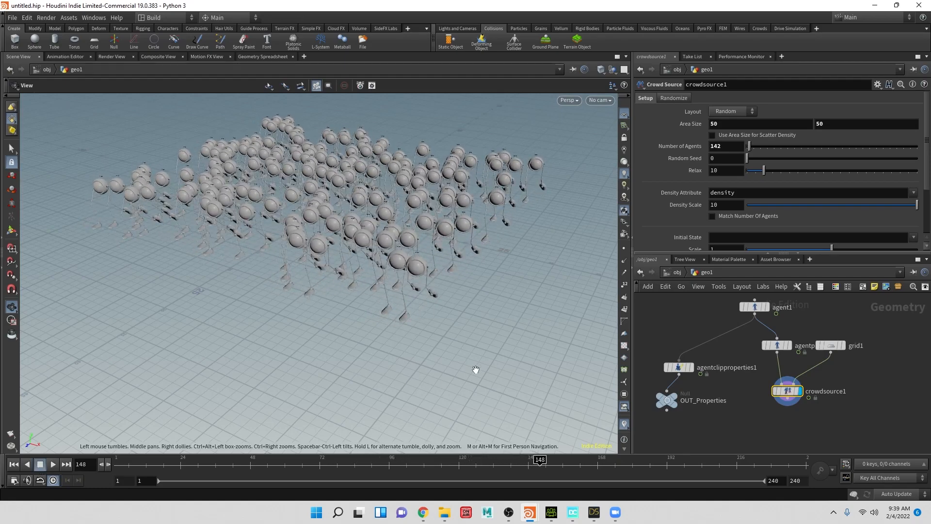
Enable Randomize Clip Time on crowdsource1 with a random clip offset of 1, and scrub to frame 103 to check the variation
{"action": "left_click", "coordinate": [673, 99]}
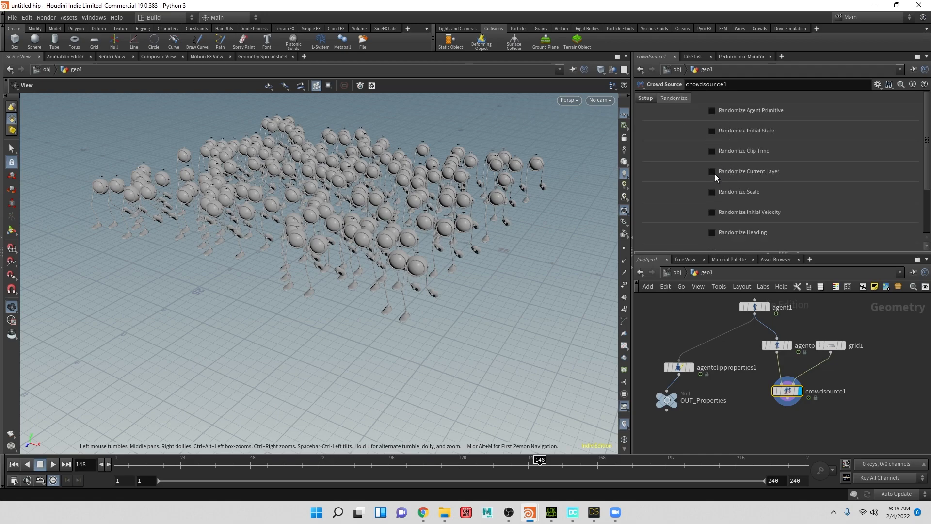
{"action": "scroll", "coordinate": [715, 179], "scroll_direction": "down", "scroll_amount": 1}
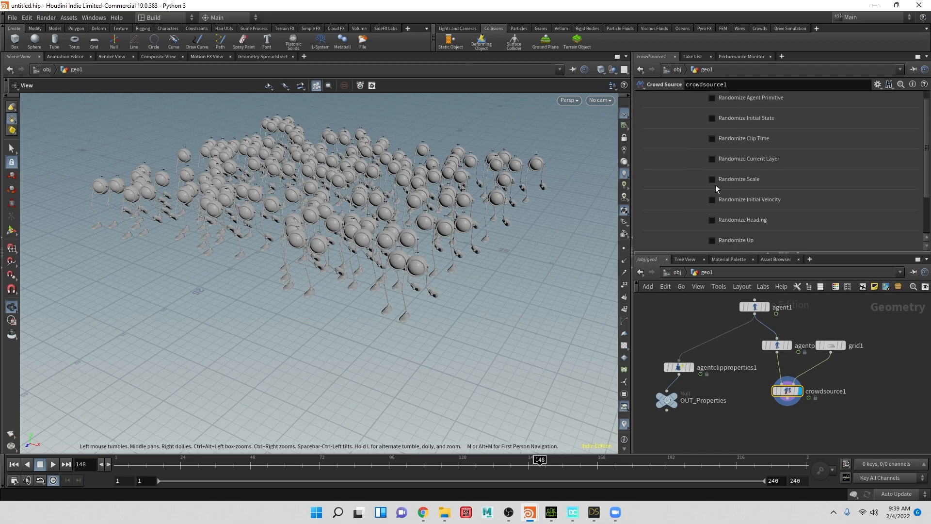
{"action": "left_click", "coordinate": [712, 138]}
{"action": "left_click", "coordinate": [738, 162]}
{"action": "type", "text": "1"}
{"action": "key", "text": "Tab"}
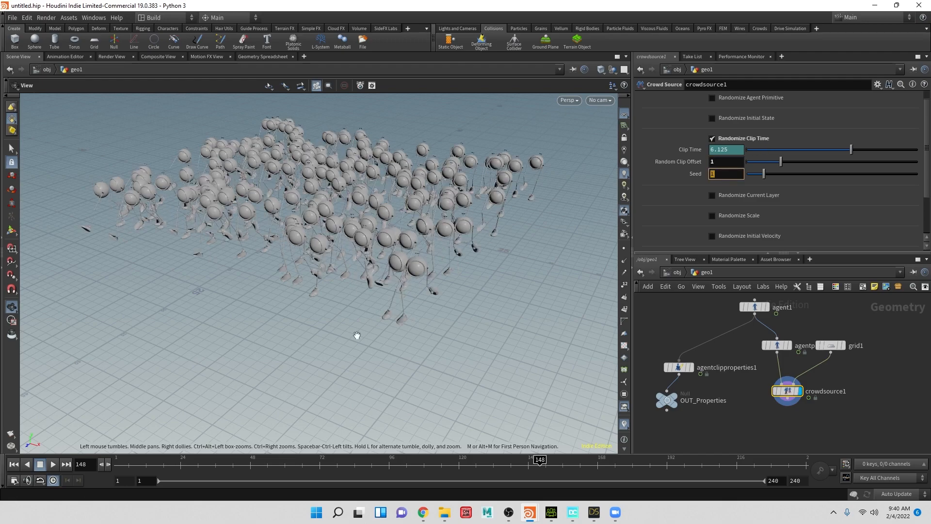
{"action": "left_click_drag", "start_coordinate": [125, 464], "coordinate": [409, 483]}
{"action": "left_click_drag", "start_coordinate": [450, 238], "coordinate": [443, 209]}
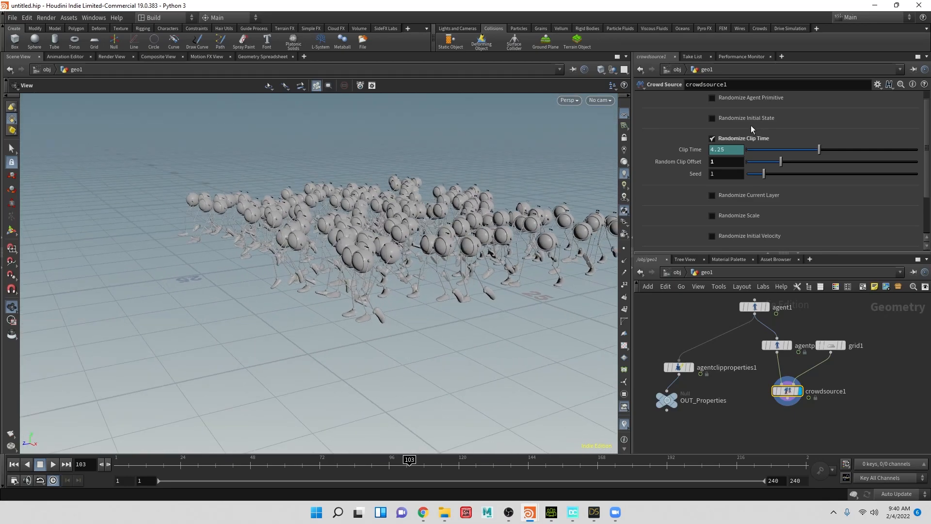
Enable Randomize Scale on crowdsource1 and play the animation to check the varied agents
{"action": "left_click", "coordinate": [713, 216]}
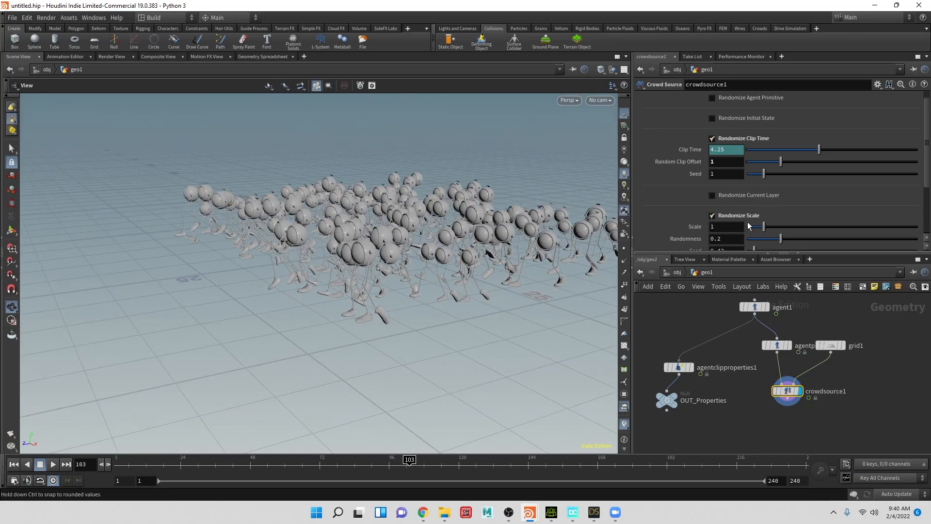
{"action": "scroll", "coordinate": [647, 223], "scroll_direction": "down", "scroll_amount": 2}
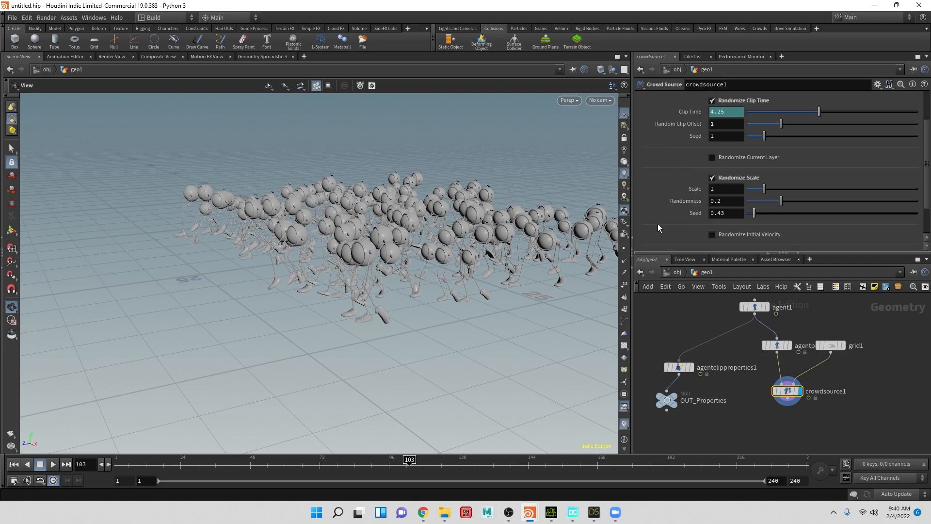
{"action": "left_click_drag", "start_coordinate": [588, 224], "coordinate": [552, 262]}
{"action": "left_click_drag", "start_coordinate": [410, 254], "coordinate": [451, 268]}
{"action": "left_click", "coordinate": [53, 464]}
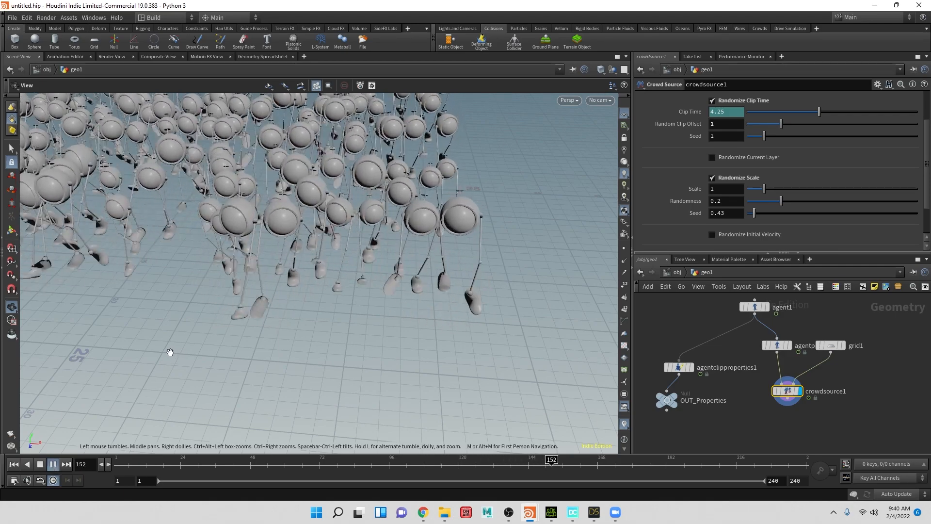
{"action": "left_click", "coordinate": [42, 465]}
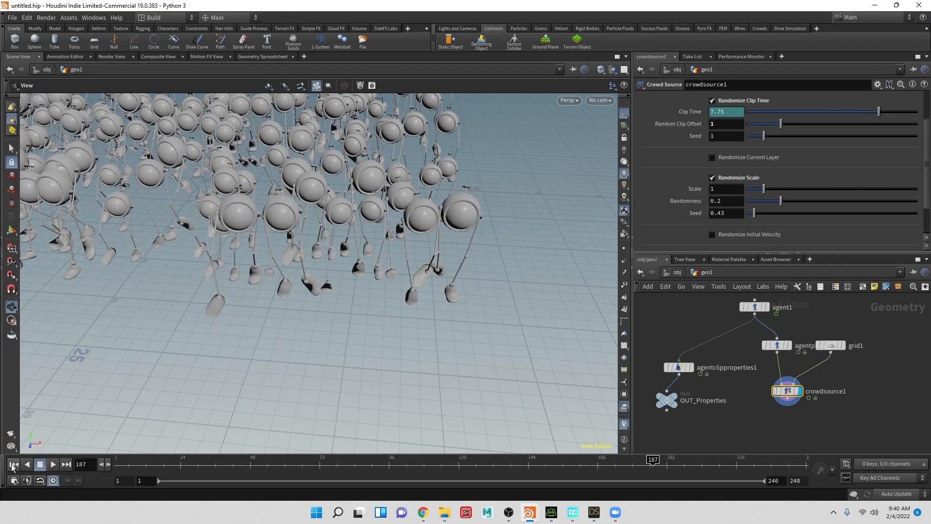
{"action": "left_click", "coordinate": [14, 465]}
{"action": "left_click_drag", "start_coordinate": [325, 312], "coordinate": [397, 321]}
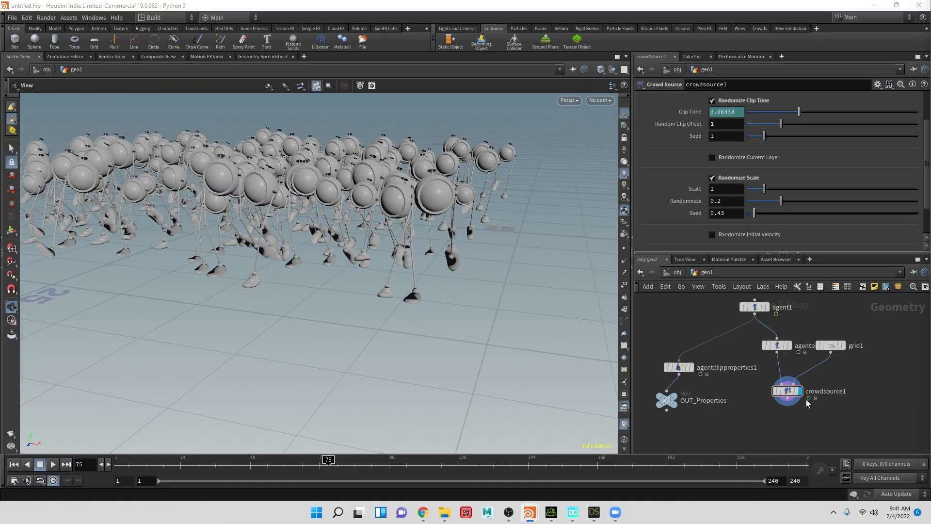
Add a Null node below crowdsource1, display it and rename it OUT_Agent
{"action": "left_click_drag", "start_coordinate": [787, 406], "coordinate": [788, 416]}
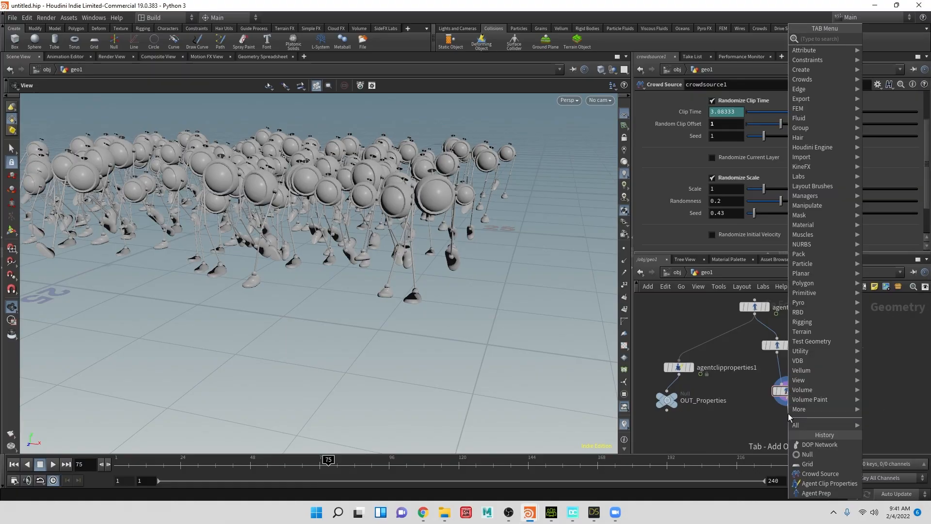
{"action": "type", "text": "null"}
{"action": "key", "text": "Return"}
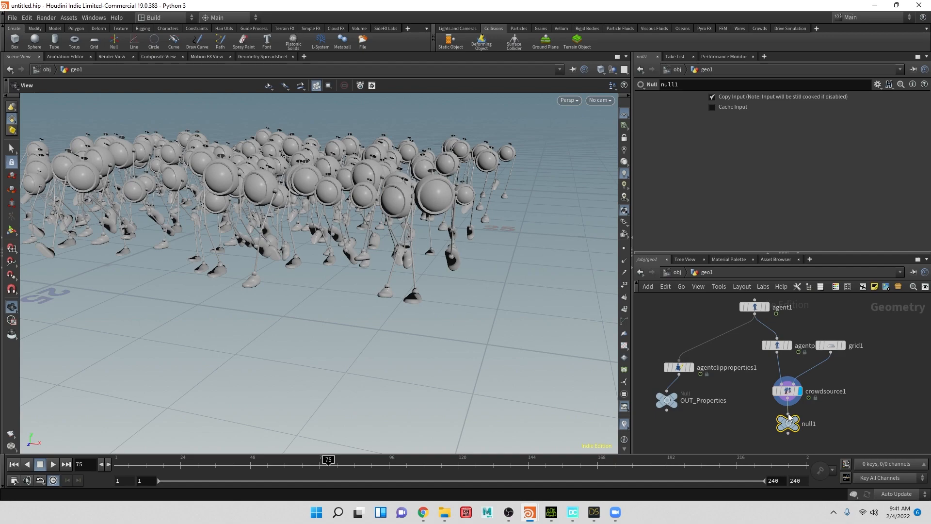
{"action": "double_click", "coordinate": [808, 424]}
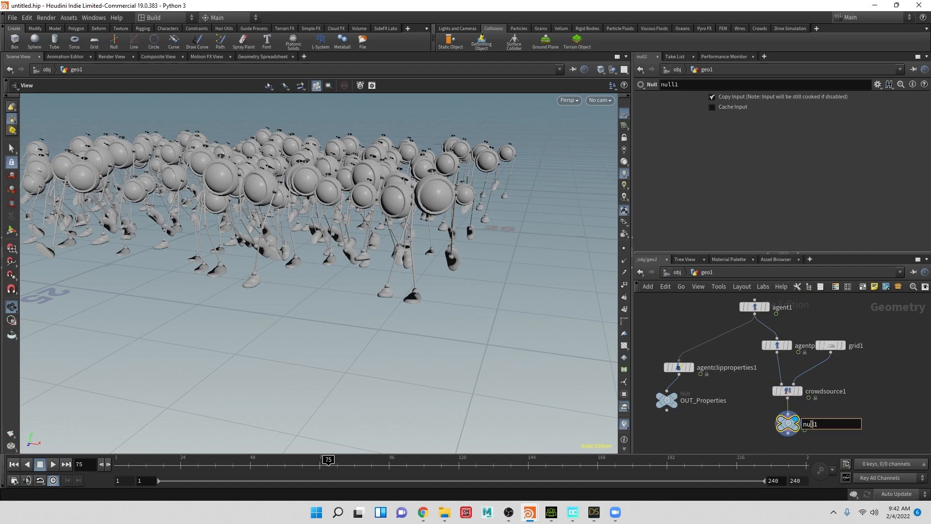
{"action": "type", "text": "OUT_Agent"}
{"action": "key", "text": "Return"}
Add a DOP Network node and place it beside OUT_Agent
{"action": "scroll", "coordinate": [816, 371], "scroll_direction": "down", "scroll_amount": 3}
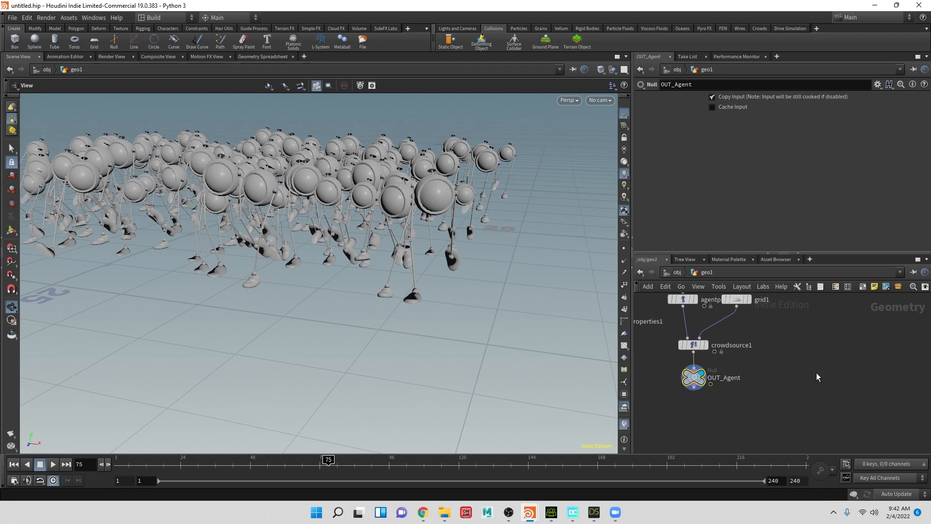
{"action": "key", "text": "Tab"}
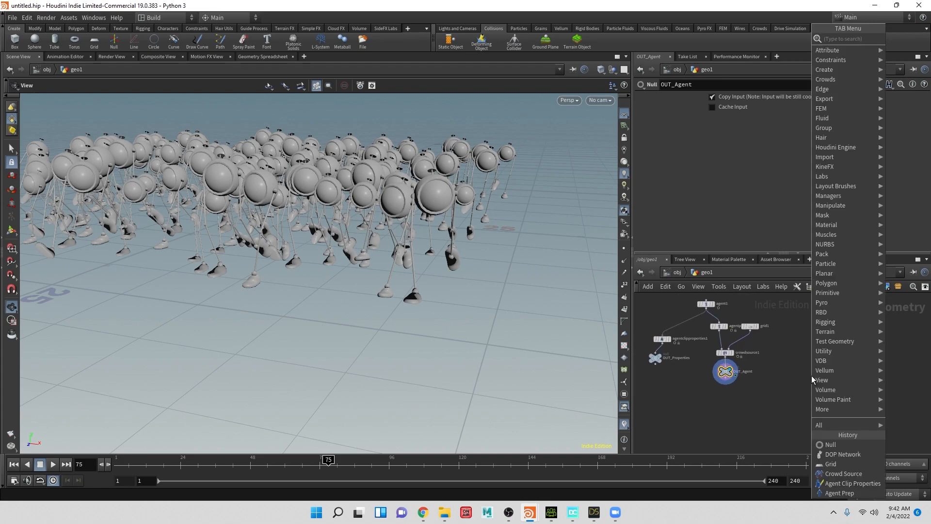
{"action": "type", "text": "do"}
{"action": "key", "text": "Down"}
{"action": "key", "text": "Return"}
{"action": "left_click", "coordinate": [811, 376]}
{"action": "scroll", "coordinate": [813, 379], "scroll_direction": "down", "scroll_amount": 1}
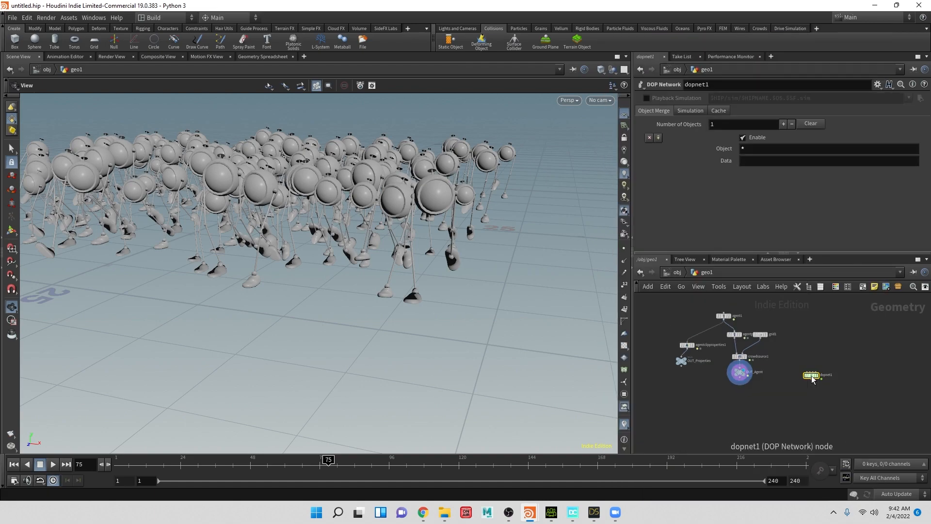
{"action": "left_click_drag", "start_coordinate": [812, 379], "coordinate": [783, 382]}
Enter the dopnet1 network and dismiss the interrupting Zoom notice
{"action": "double_click", "coordinate": [781, 381]}
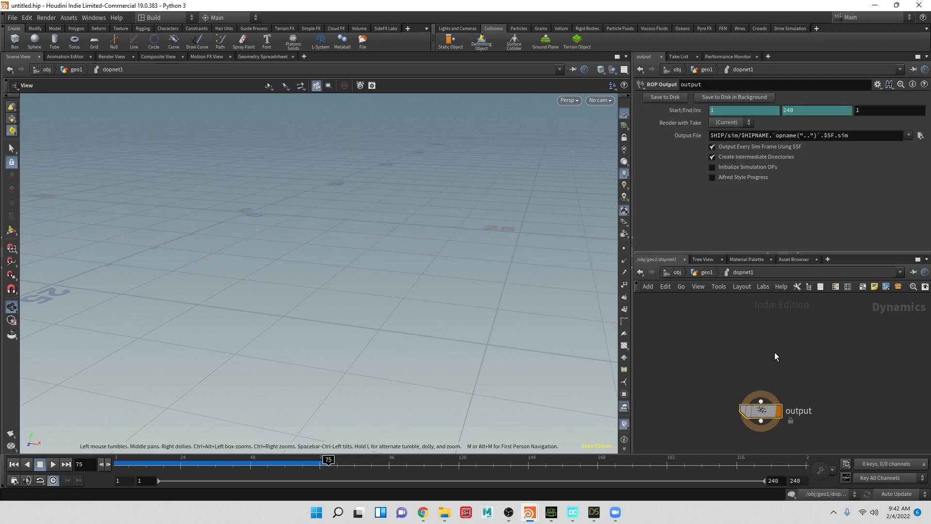
{"action": "key", "text": "Tab"}
{"action": "type", "text": "c"}
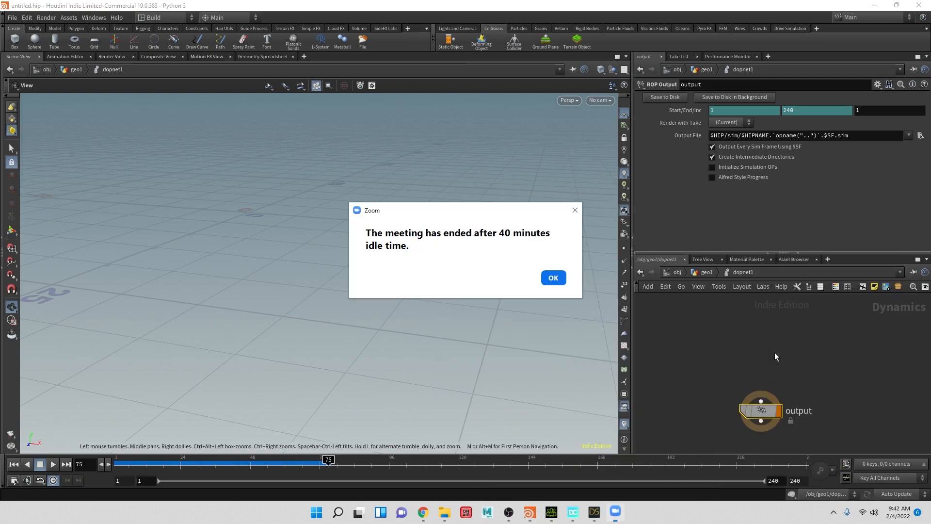
{"action": "left_click", "coordinate": [553, 278]}
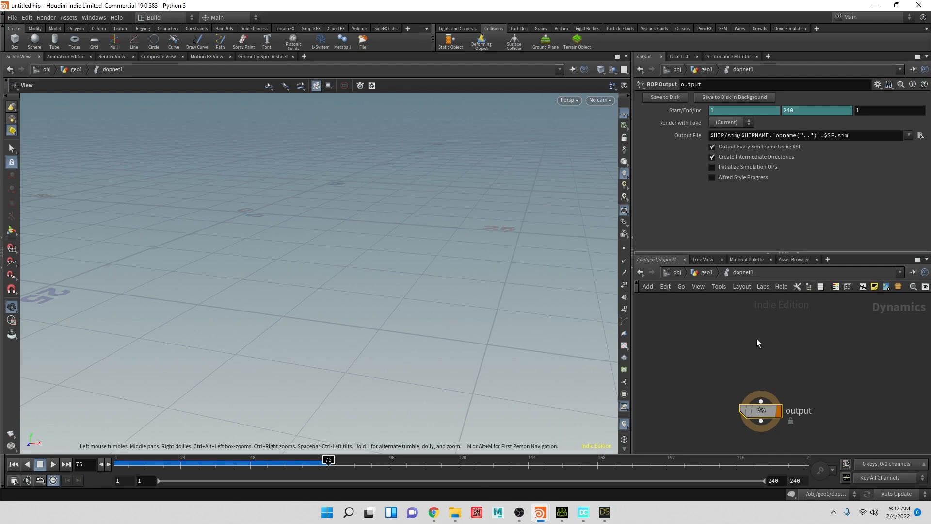
Add a Crowd Solver node above the output node and wired into it
{"action": "key", "text": "Tab"}
{"action": "type", "text": "crows"}
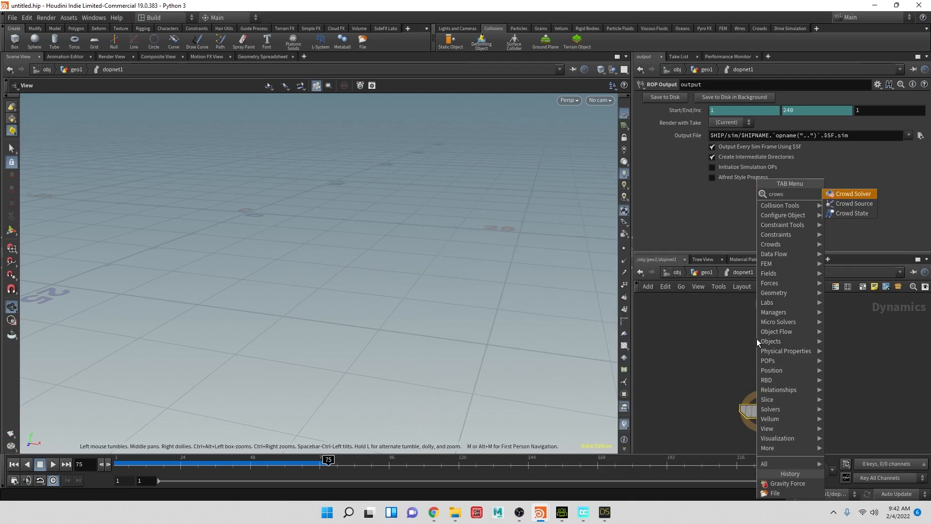
{"action": "key", "text": "Return"}
{"action": "left_click", "coordinate": [757, 338]}
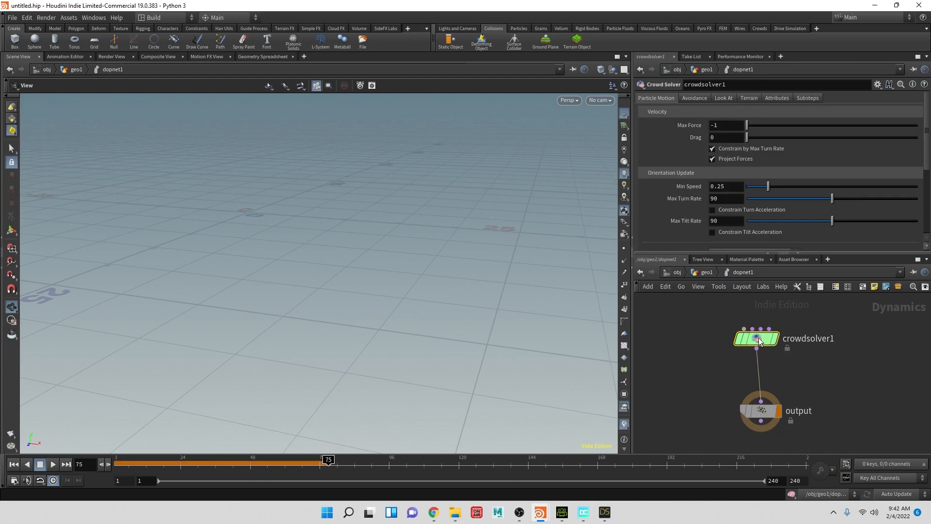
Add a Crowd Object node above crowdsolver1 and wire it into the solver's first input
{"action": "middle_click_drag", "start_coordinate": [746, 329], "coordinate": [736, 375]}
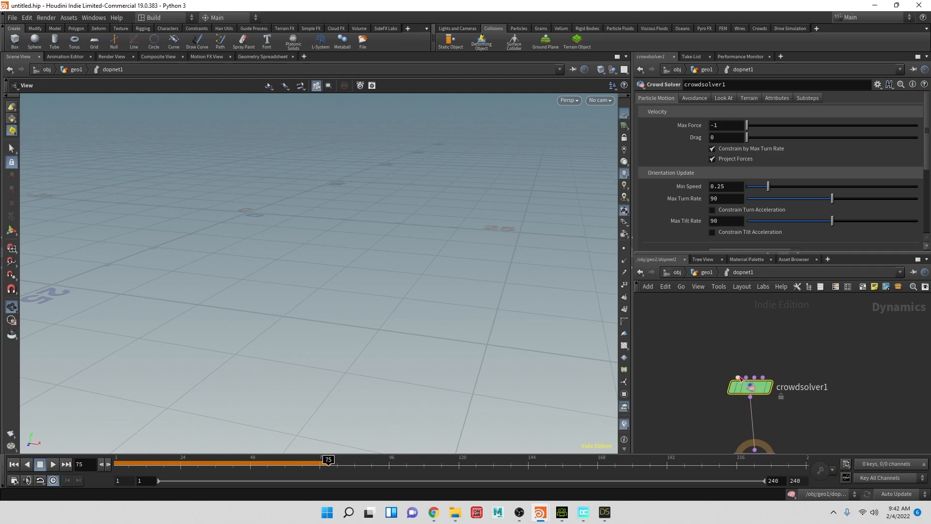
{"action": "left_click_drag", "start_coordinate": [738, 378], "coordinate": [708, 345]}
{"action": "type", "text": "crow"}
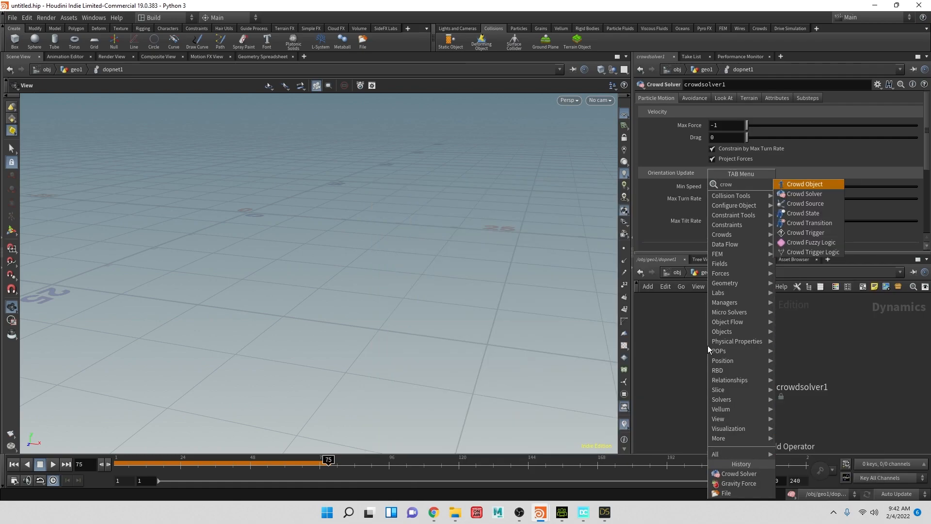
{"action": "key", "text": "Return"}
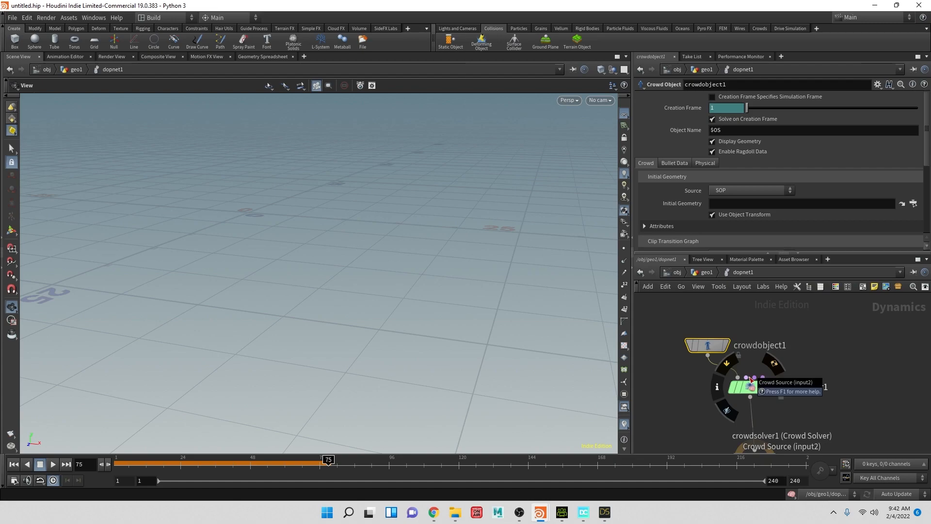
Add a Crowd Source node above crowdsolver1, wired into its Crowd Source input
{"action": "left_click_drag", "start_coordinate": [748, 378], "coordinate": [758, 323]}
{"action": "type", "text": "crowd"}
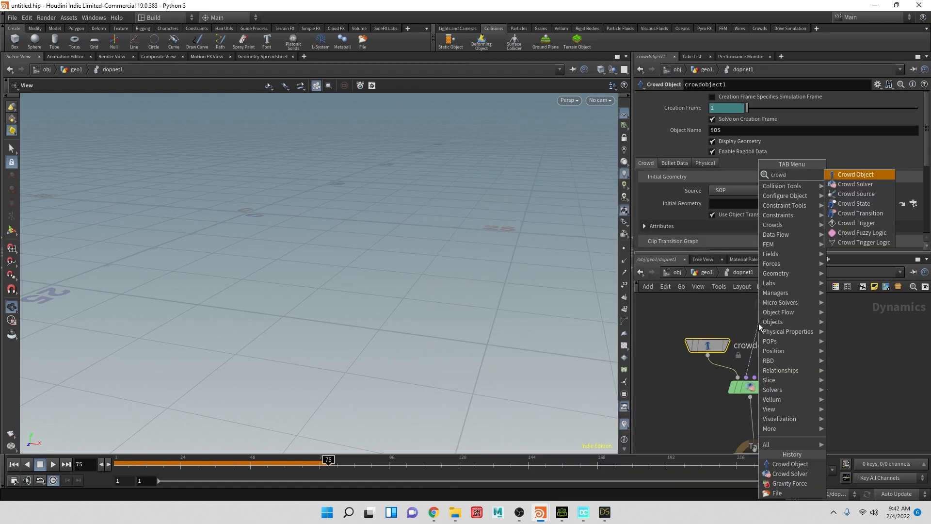
{"action": "type", "text": "s"}
{"action": "key", "text": "Down"}
{"action": "key", "text": "Return"}
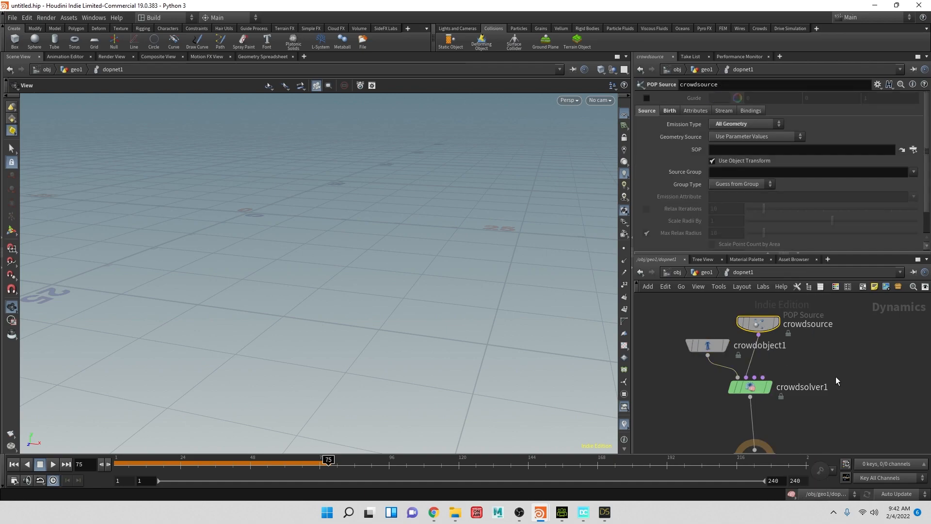
Add a Crowd State node wired into crowdsolver1's third input, place it beside crowdsource and rename it walkState
{"action": "left_click_drag", "start_coordinate": [754, 377], "coordinate": [759, 334]}
{"action": "key", "text": "y"}
{"action": "mouse_move", "coordinate": [764, 365]}
{"action": "left_mouse_down"}
{"action": "mouse_move", "coordinate": [754, 364]}
{"action": "mouse_move", "coordinate": [854, 356]}
{"action": "left_mouse_up"}
{"action": "key", "text": "Tab"}
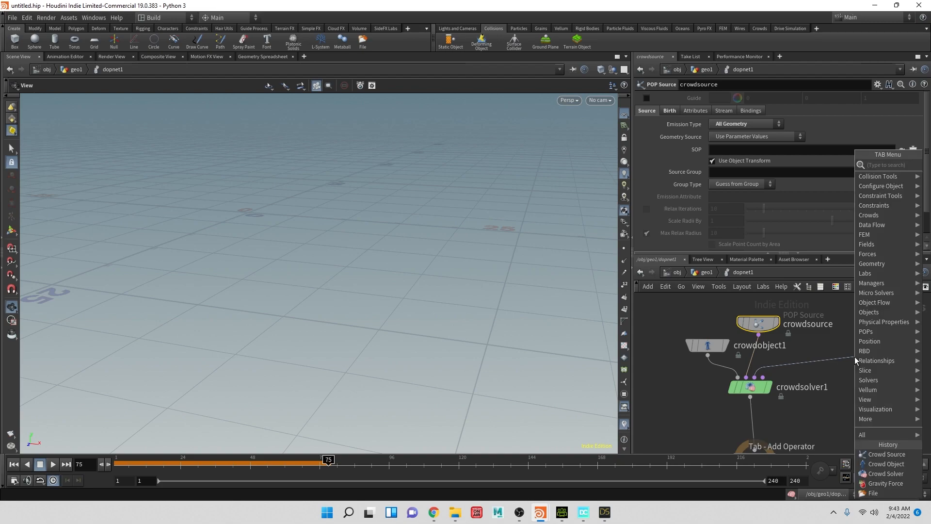
{"action": "type", "text": "state"}
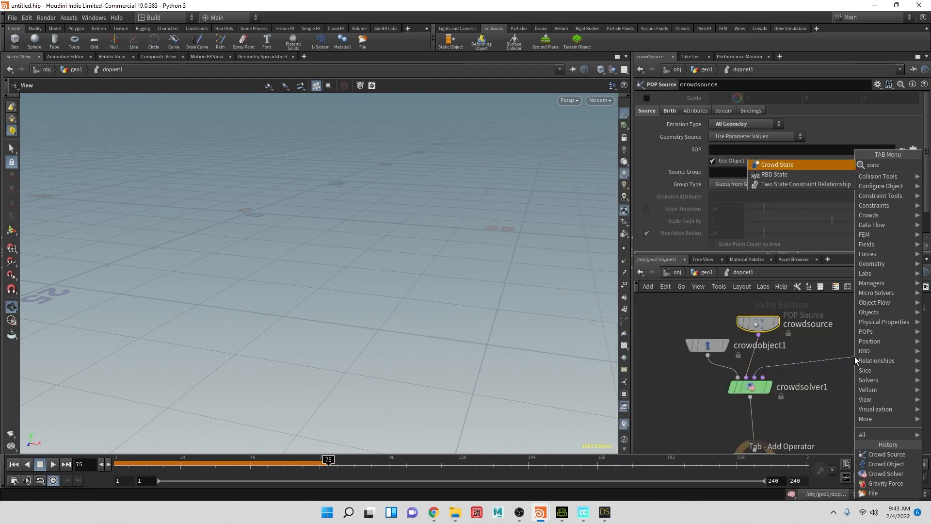
{"action": "key", "text": "Return"}
{"action": "left_click_drag", "start_coordinate": [854, 357], "coordinate": [840, 332]}
{"action": "double_click", "coordinate": [879, 330]}
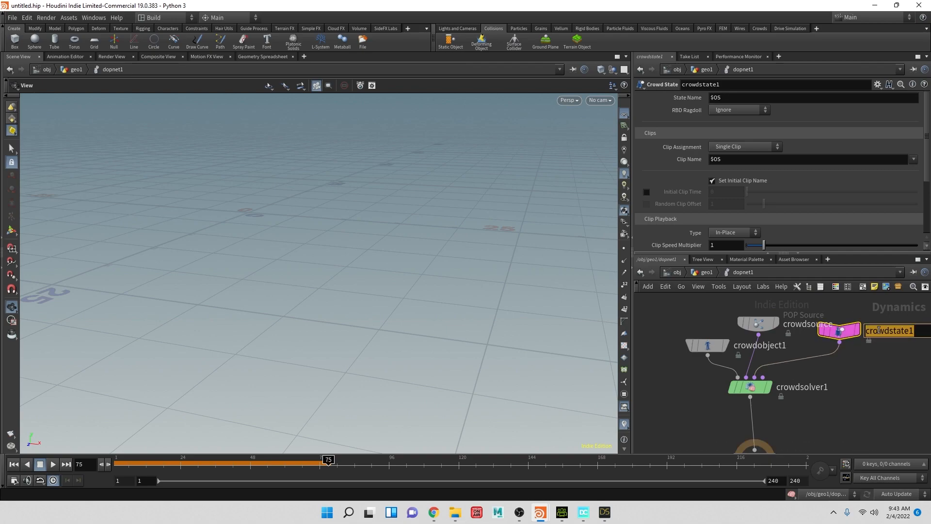
{"action": "type", "text": "walkSt"}
{"action": "key", "text": "Return"}
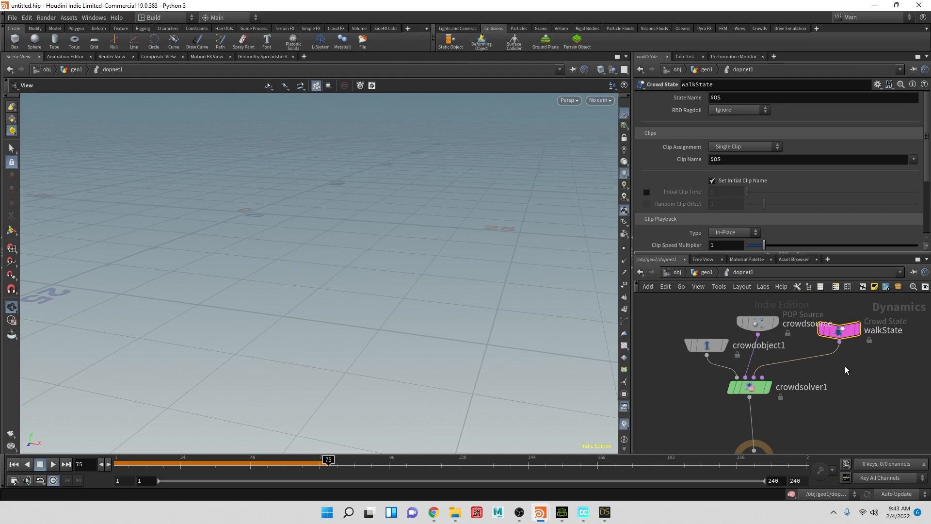
{"action": "key", "text": "Tab"}
{"action": "type", "text": "merge"}
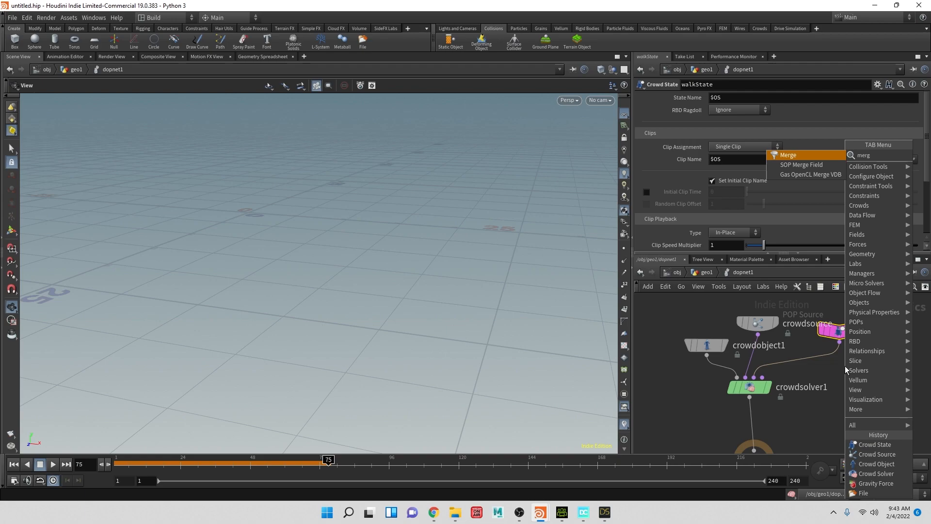
{"action": "key", "text": "Return"}
{"action": "left_click", "coordinate": [807, 366]}
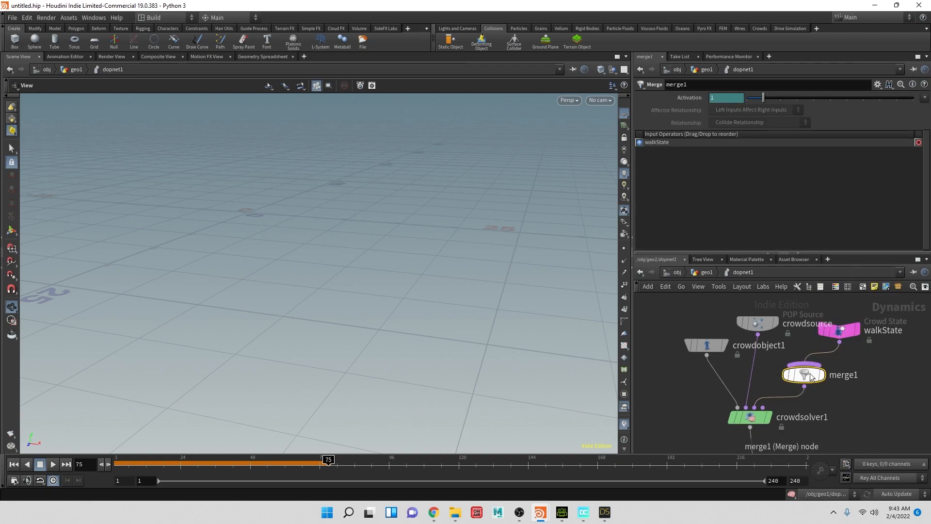
{"action": "key", "text": "Delete"}
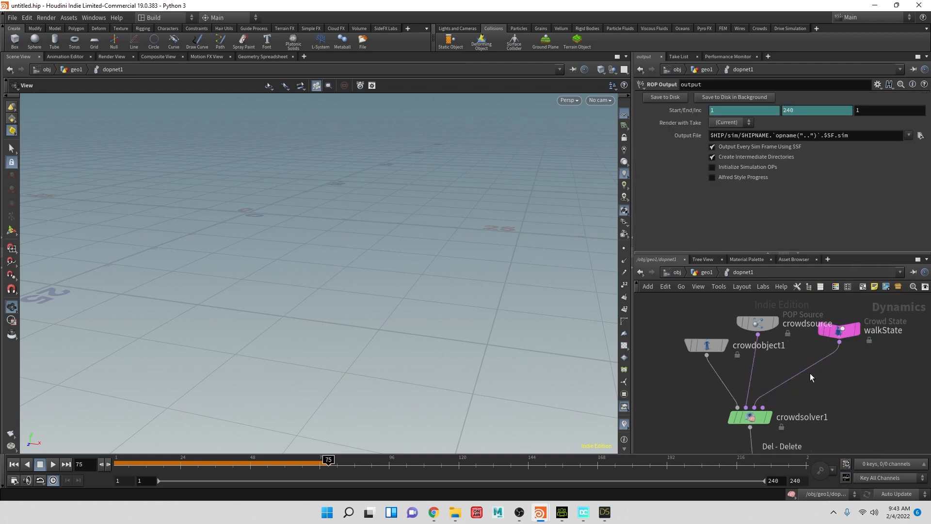
Set the source SOP of the crowdsource node to /obj/geo1/OUT_Agent
{"action": "left_click", "coordinate": [757, 322]}
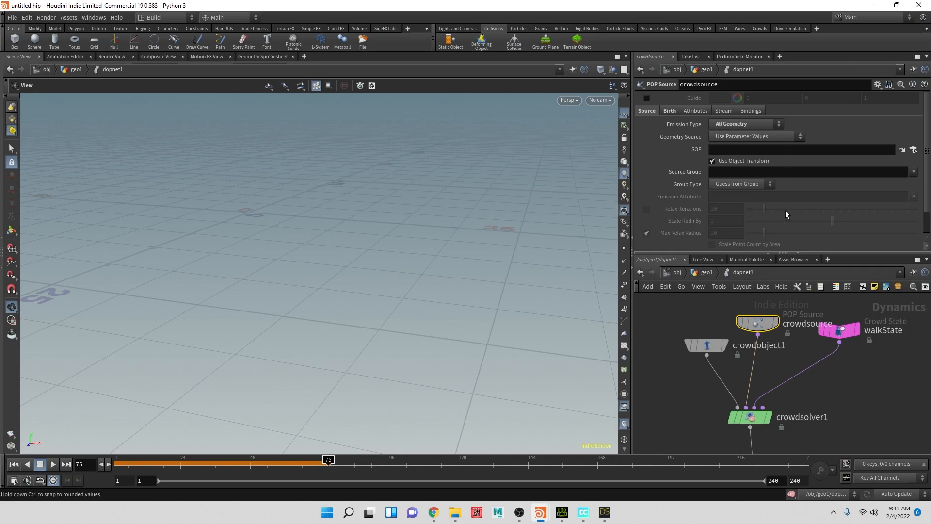
{"action": "left_click", "coordinate": [905, 150]}
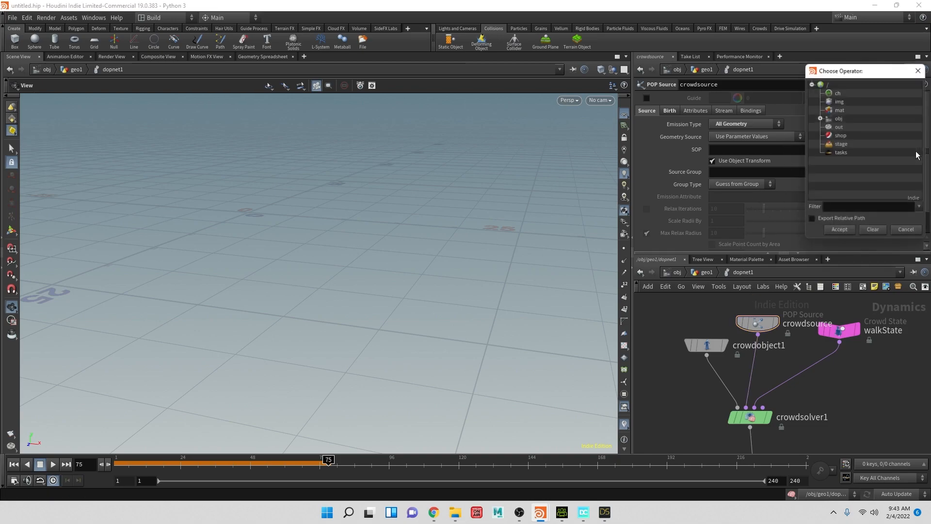
{"action": "left_click", "coordinate": [820, 118]}
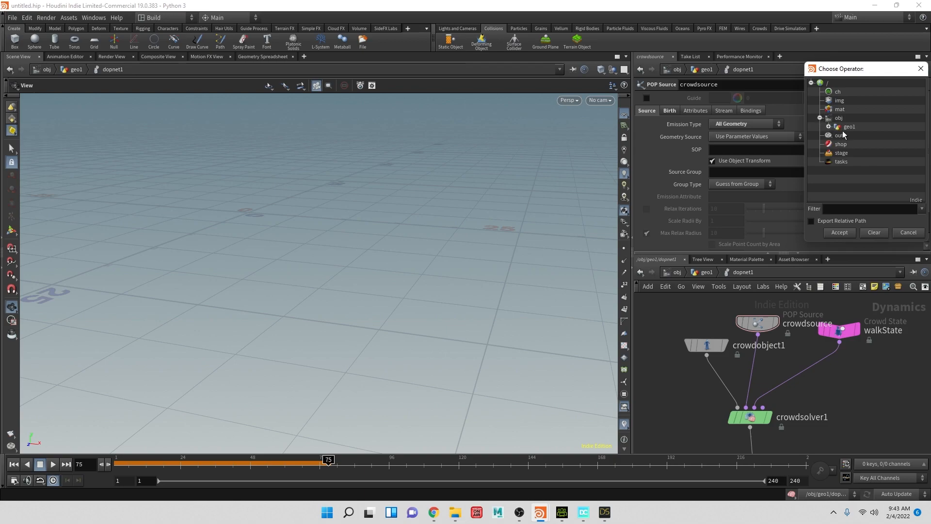
{"action": "left_click", "coordinate": [829, 127]}
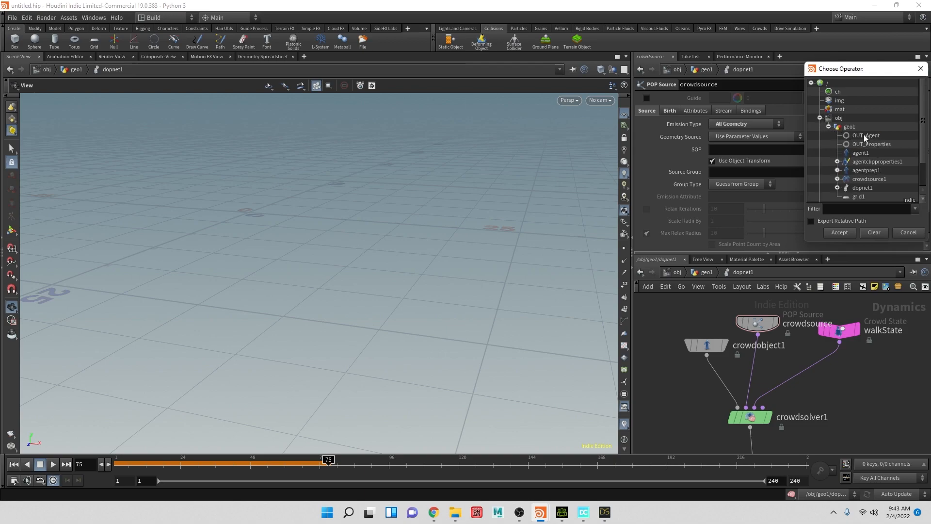
{"action": "left_click", "coordinate": [864, 134]}
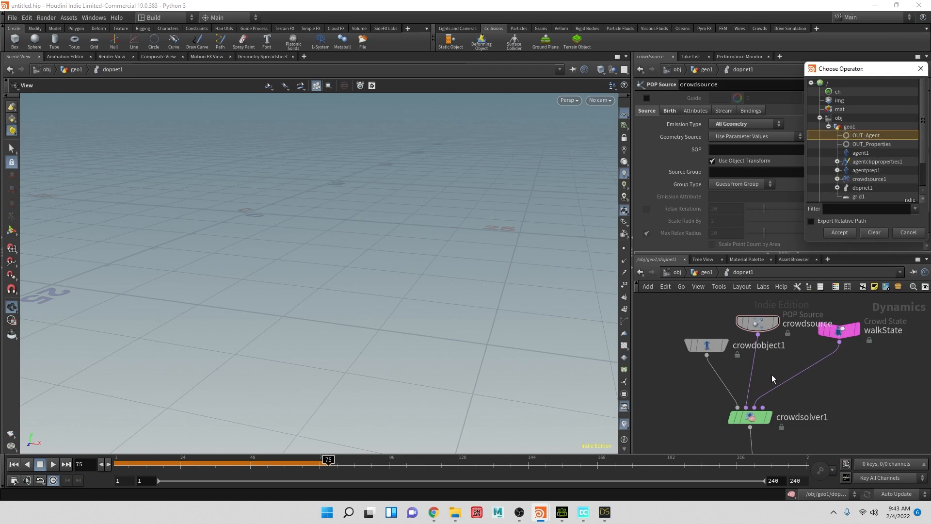
{"action": "left_click", "coordinate": [840, 233]}
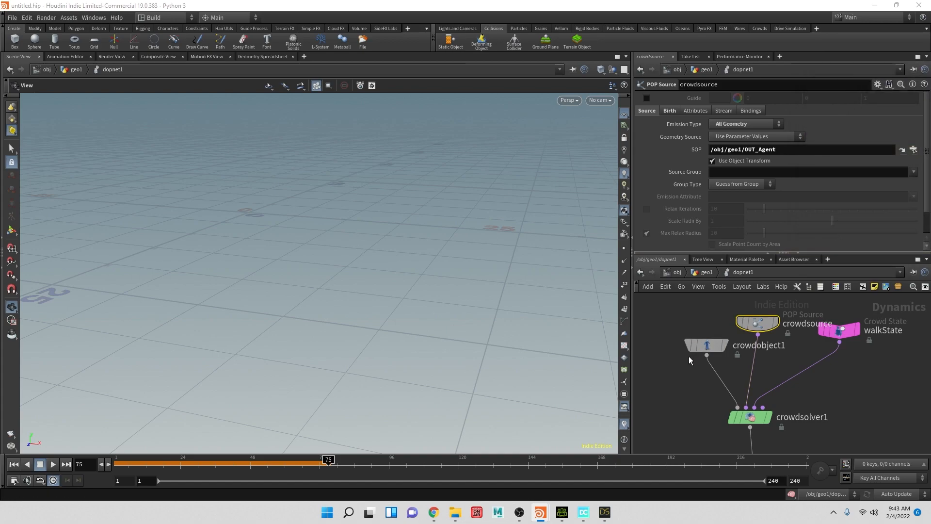
Set crowdobject1's Clip Properties to ../../OUT_Properties, then rewind to frame 1 and view the crowd
{"action": "left_click", "coordinate": [709, 344]}
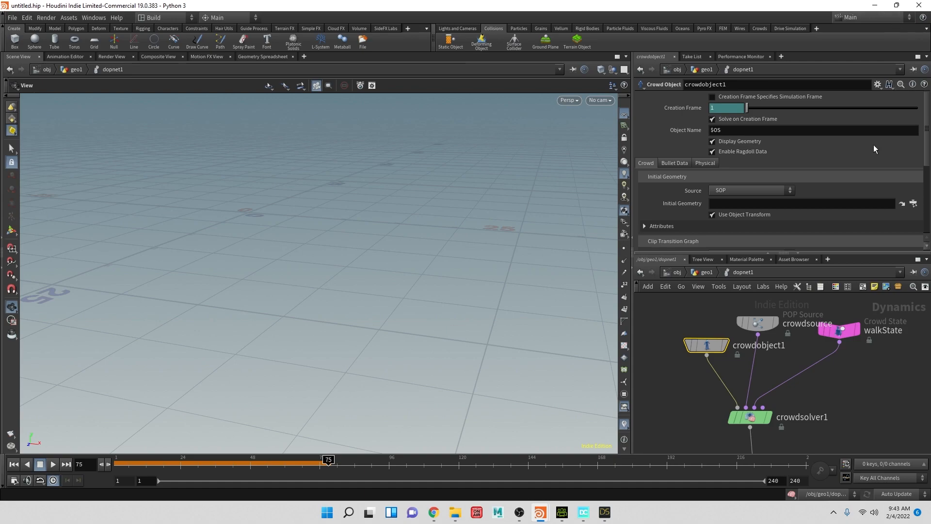
{"action": "scroll", "coordinate": [874, 146], "scroll_direction": "down", "scroll_amount": 4}
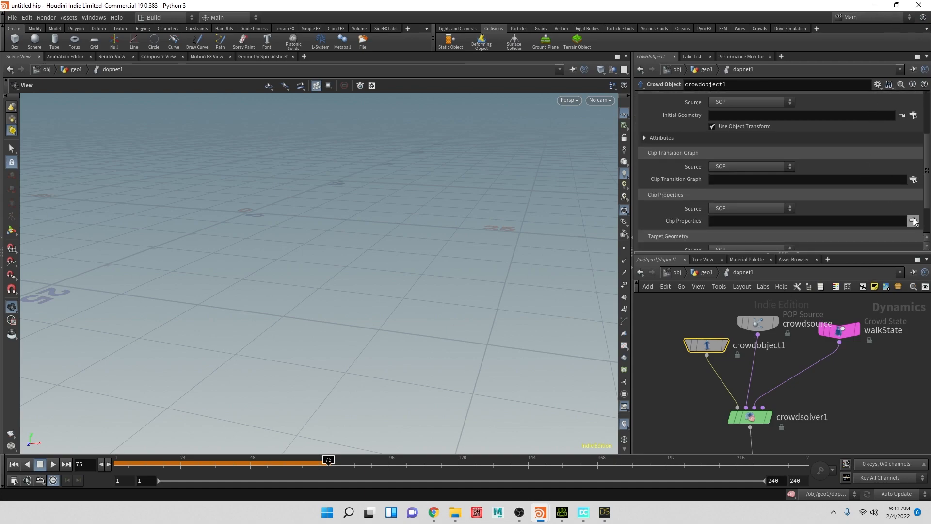
{"action": "left_click", "coordinate": [914, 222]}
{"action": "left_click", "coordinate": [801, 130]}
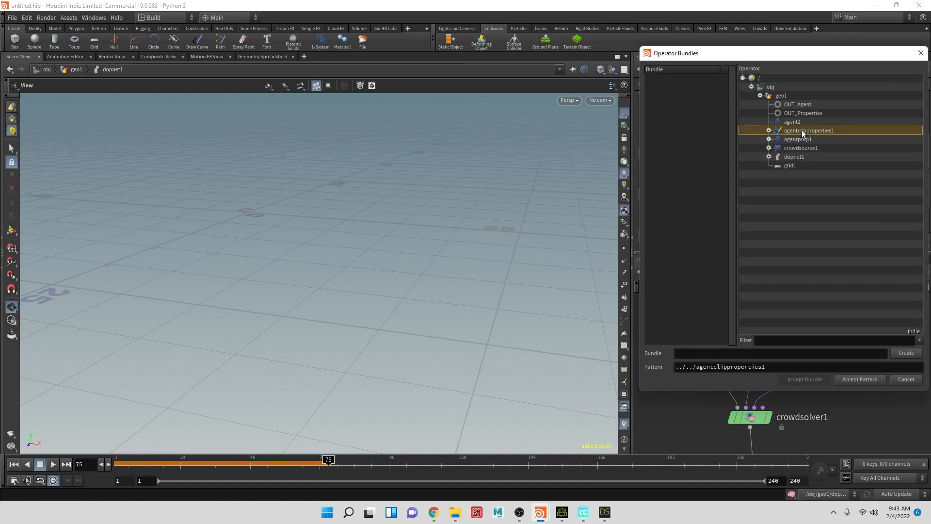
{"action": "left_click", "coordinate": [796, 111]}
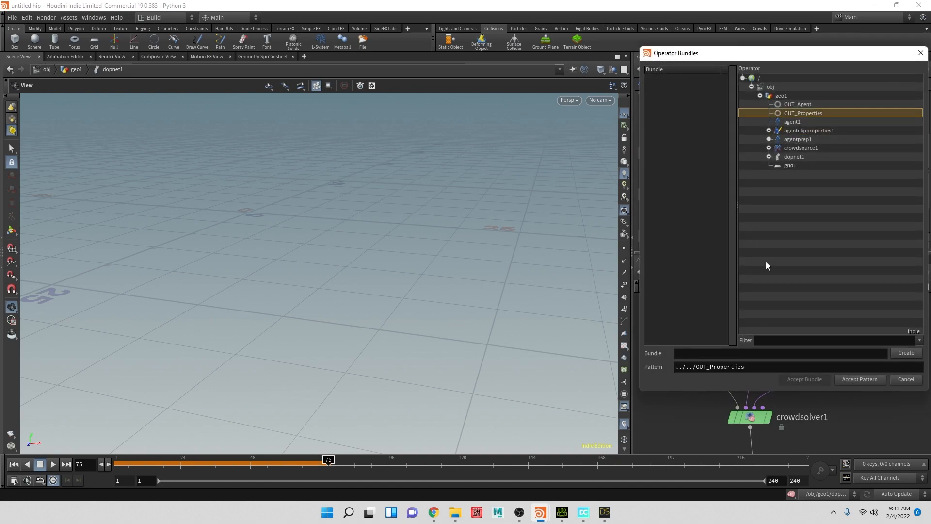
{"action": "left_click", "coordinate": [860, 379]}
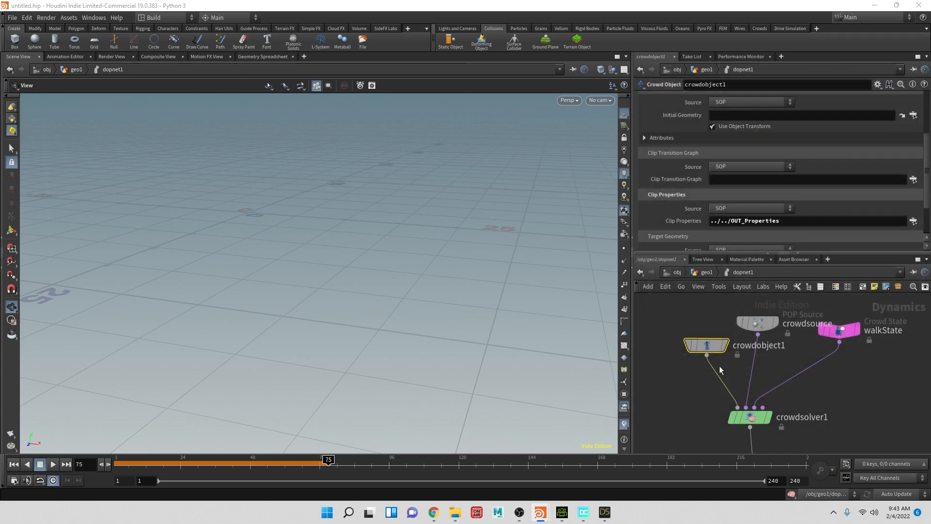
{"action": "left_click", "coordinate": [13, 465]}
{"action": "left_click_drag", "start_coordinate": [291, 405], "coordinate": [518, 352]}
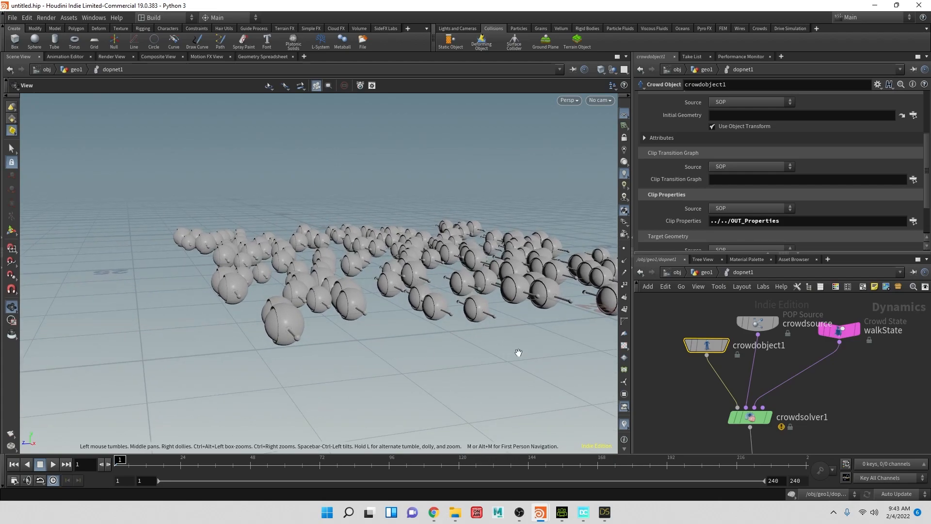
Set the walkState node's Clip Name to Take_001 and look through its clip playback settings
{"action": "left_click", "coordinate": [838, 330]}
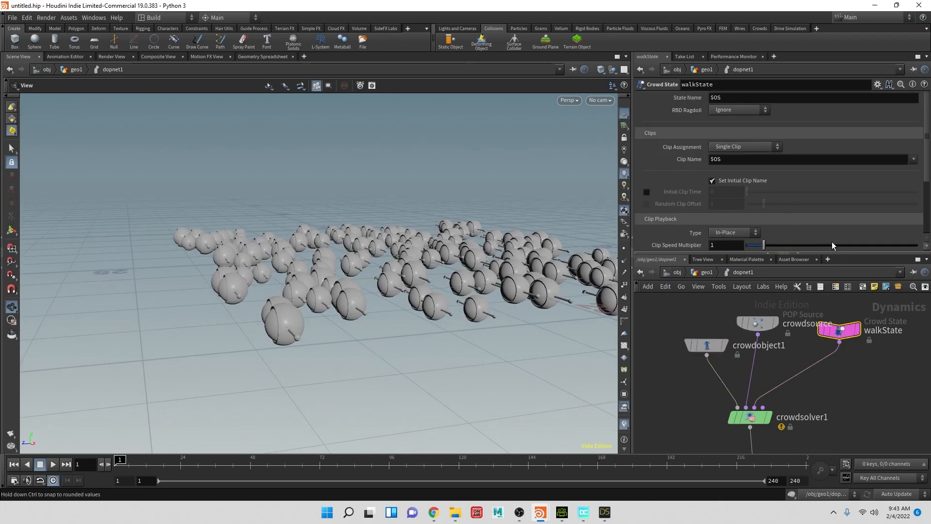
{"action": "scroll", "coordinate": [832, 242], "scroll_direction": "down", "scroll_amount": 3}
{"action": "scroll", "coordinate": [824, 220], "scroll_direction": "up", "scroll_amount": 3}
{"action": "scroll", "coordinate": [776, 192], "scroll_direction": "down", "scroll_amount": 1}
{"action": "scroll", "coordinate": [774, 189], "scroll_direction": "down", "scroll_amount": 1}
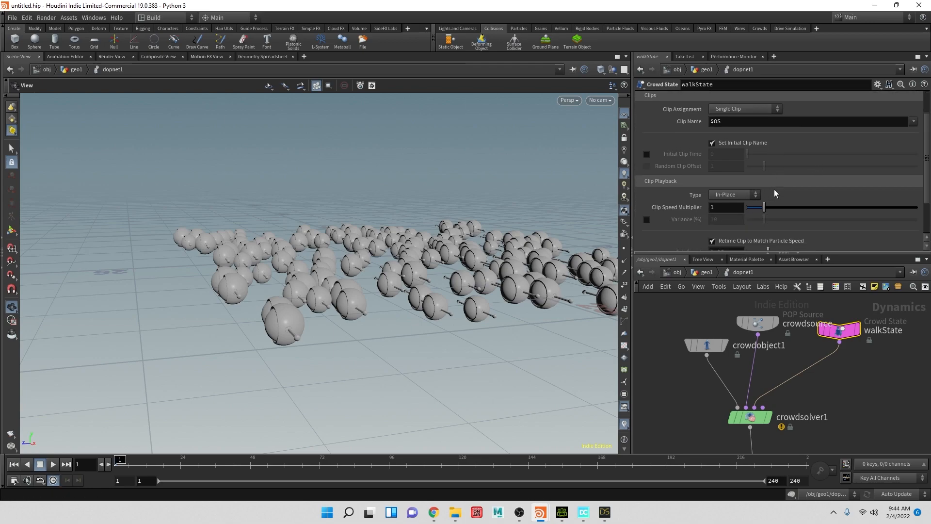
{"action": "scroll", "coordinate": [774, 188], "scroll_direction": "up", "scroll_amount": 3}
{"action": "scroll", "coordinate": [773, 179], "scroll_direction": "down", "scroll_amount": 4}
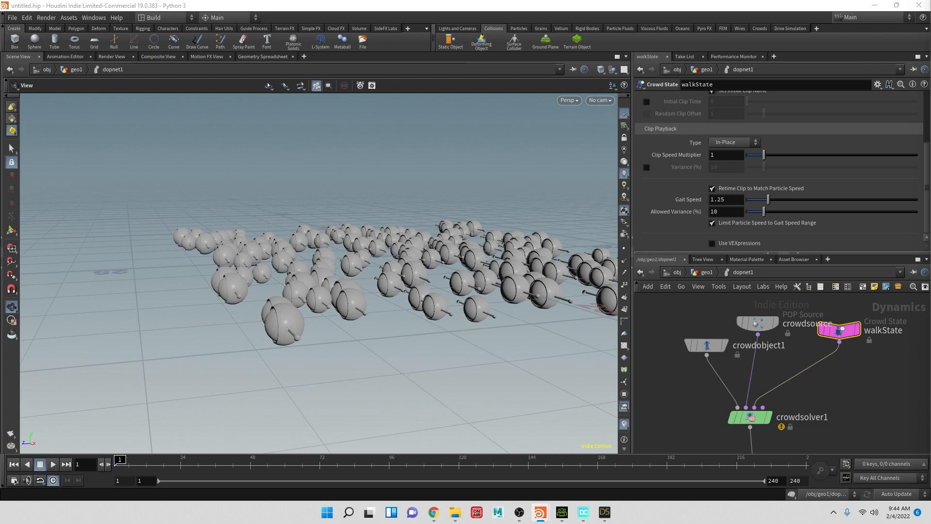
{"action": "scroll", "coordinate": [767, 124], "scroll_direction": "up", "scroll_amount": 5}
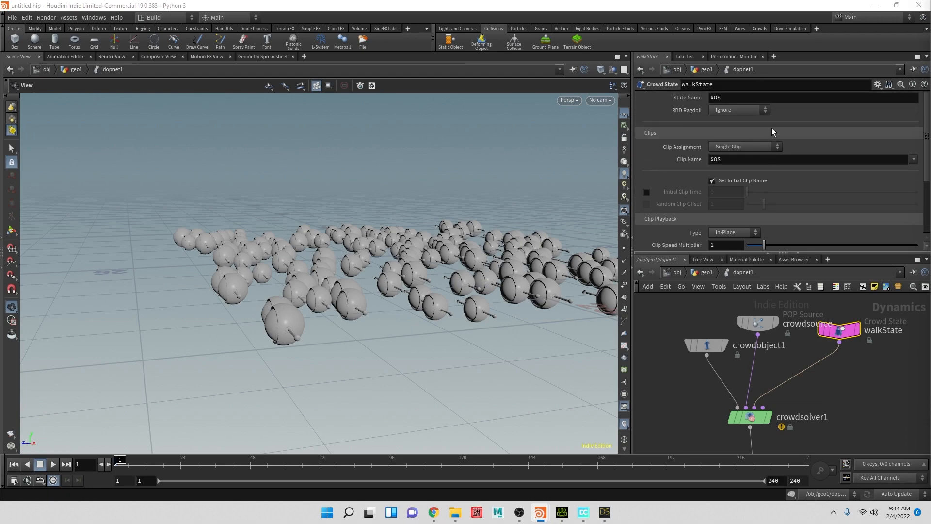
{"action": "left_click", "coordinate": [913, 159]}
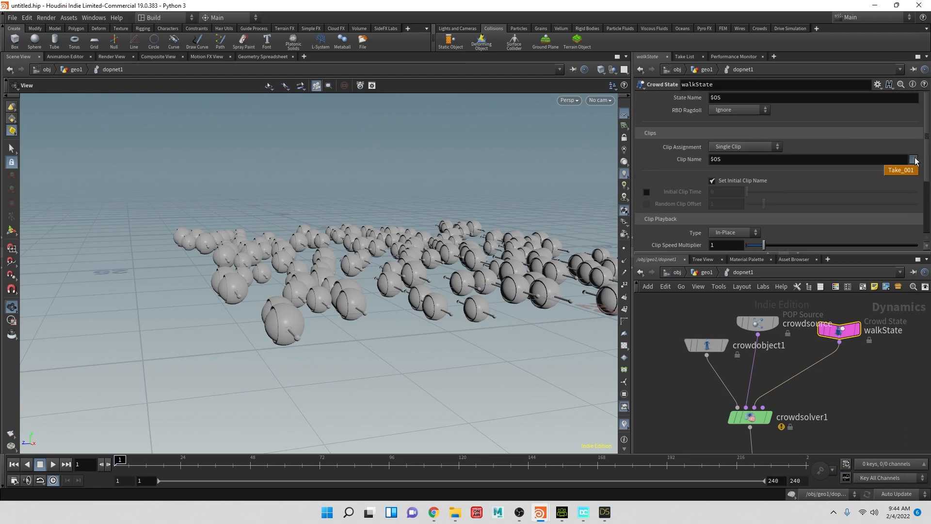
{"action": "left_click", "coordinate": [904, 171]}
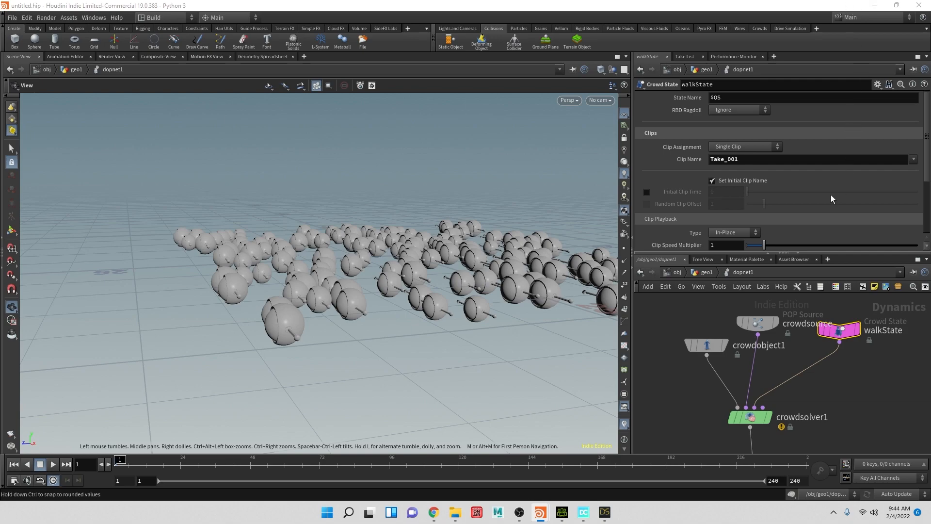
{"action": "scroll", "coordinate": [830, 195], "scroll_direction": "down", "scroll_amount": 4}
{"action": "scroll", "coordinate": [829, 195], "scroll_direction": "up", "scroll_amount": 4}
Copy the walkState node's name and return to the geo1 network
{"action": "double_click", "coordinate": [886, 330]}
{"action": "key", "text": "ctrl+c"}
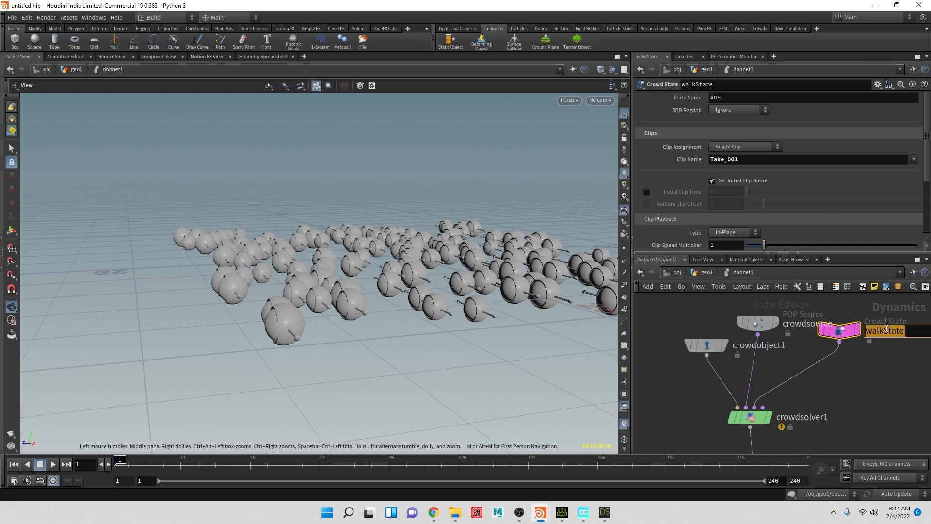
{"action": "left_click", "coordinate": [714, 271]}
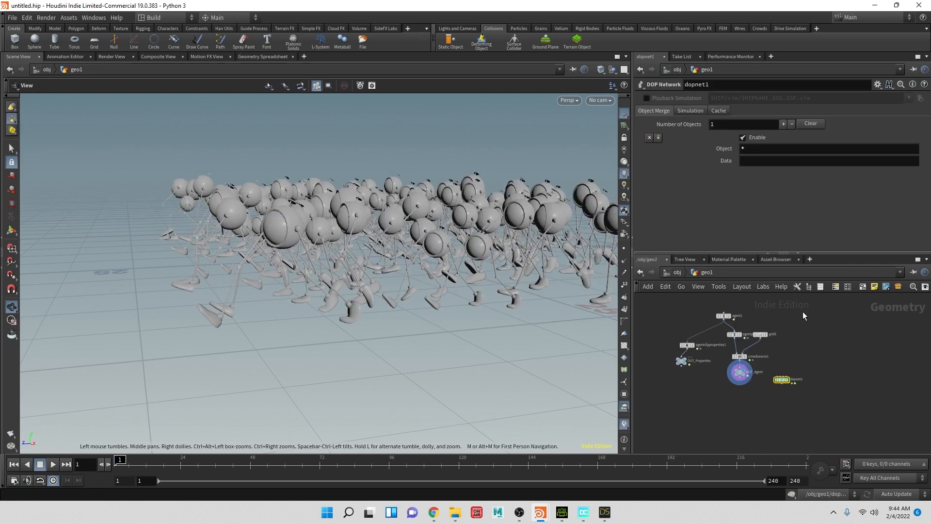
Set the Initial State of crowdsource1 to the copied name walkState in its setup parameters
{"action": "left_click", "coordinate": [741, 356]}
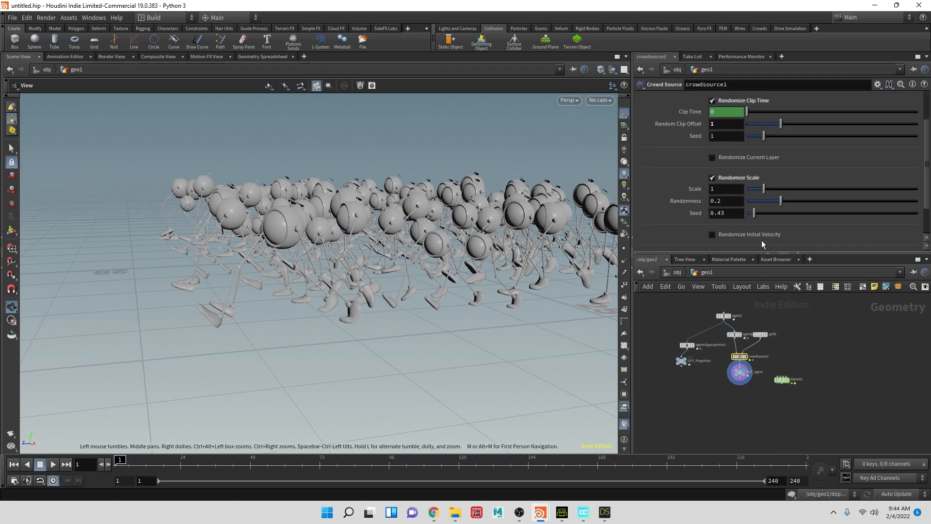
{"action": "scroll", "coordinate": [765, 178], "scroll_direction": "down", "scroll_amount": 1}
{"action": "scroll", "coordinate": [757, 170], "scroll_direction": "up", "scroll_amount": 3}
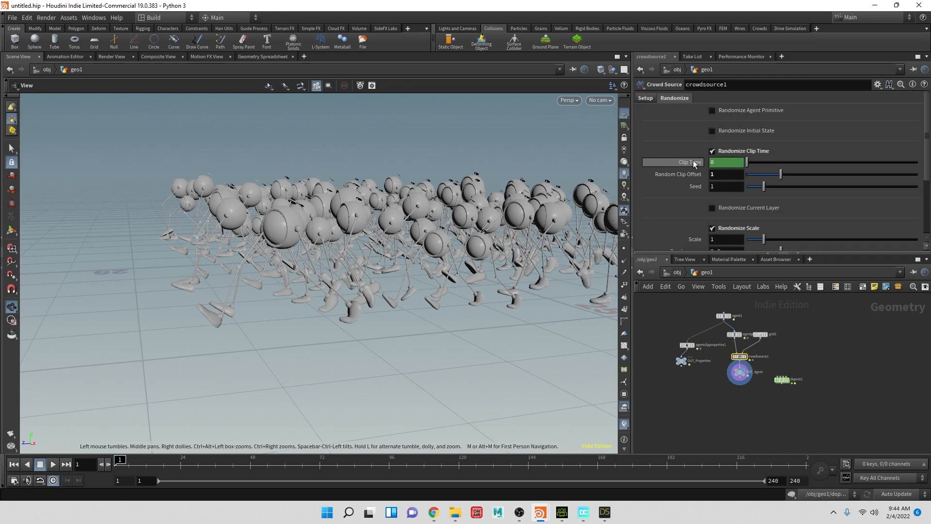
{"action": "left_click", "coordinate": [646, 98]}
{"action": "scroll", "coordinate": [685, 164], "scroll_direction": "down", "scroll_amount": 2}
{"action": "scroll", "coordinate": [686, 164], "scroll_direction": "up", "scroll_amount": 2}
{"action": "scroll", "coordinate": [685, 164], "scroll_direction": "down", "scroll_amount": 2}
{"action": "scroll", "coordinate": [687, 164], "scroll_direction": "down", "scroll_amount": 3}
{"action": "left_click", "coordinate": [743, 152]}
{"action": "key", "text": "ctrl+v"}
{"action": "key", "text": "Tab"}
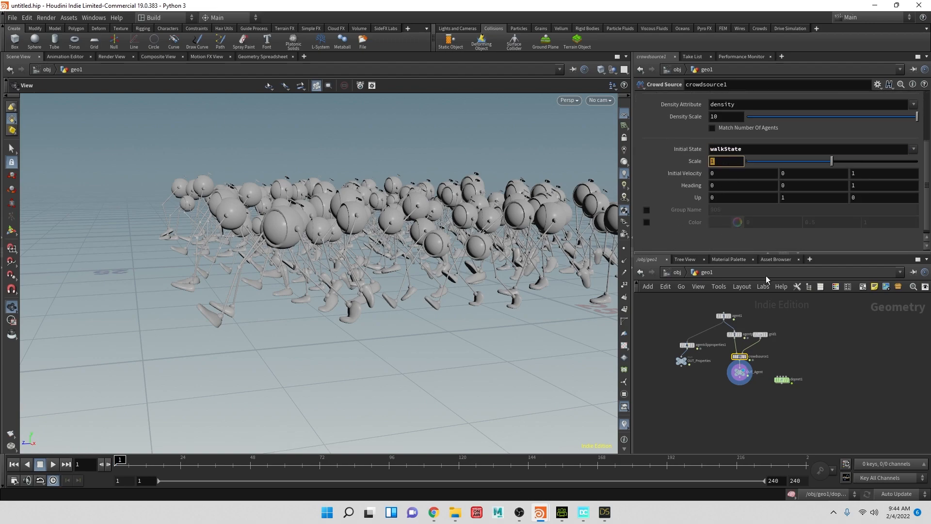
Display the dopnet1 node in the viewport and play the crowd simulation from frame 1
{"action": "mouse_move", "coordinate": [789, 382]}
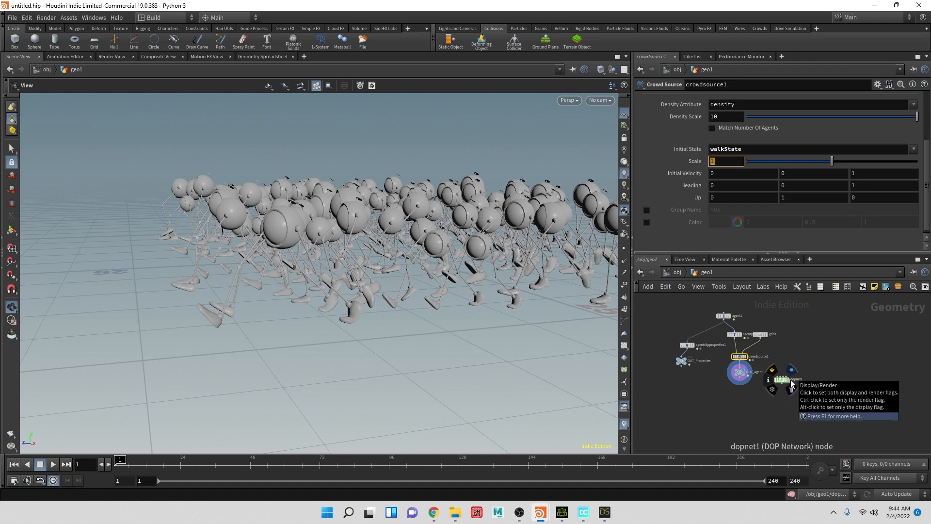
{"action": "left_click", "coordinate": [783, 380]}
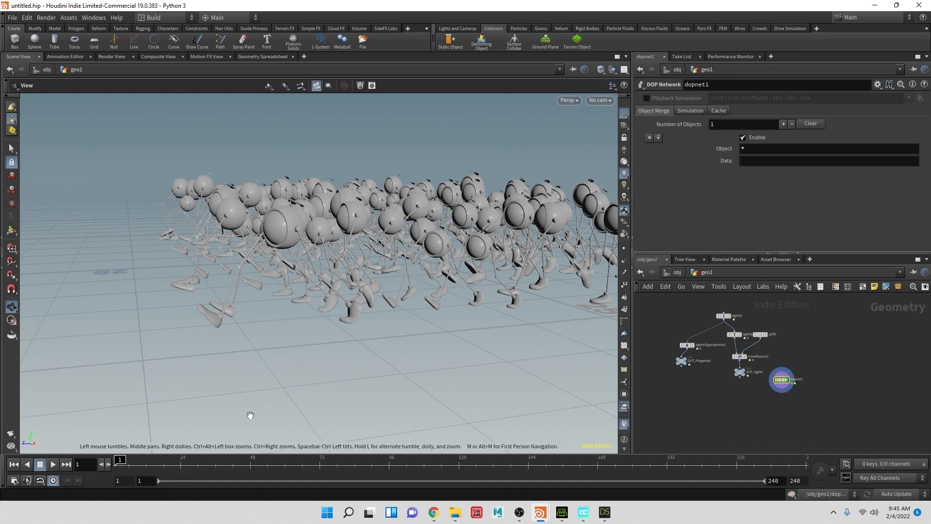
{"action": "left_click", "coordinate": [53, 464]}
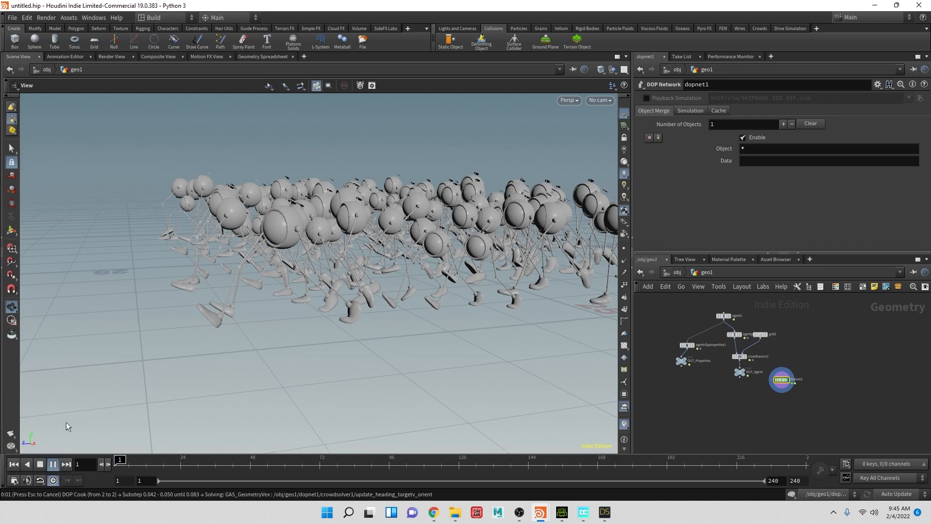
{"action": "scroll", "coordinate": [258, 333], "scroll_direction": "down", "scroll_amount": 3}
{"action": "scroll", "coordinate": [259, 337], "scroll_direction": "down", "scroll_amount": 5}
{"action": "left_click_drag", "start_coordinate": [230, 346], "coordinate": [233, 348]}
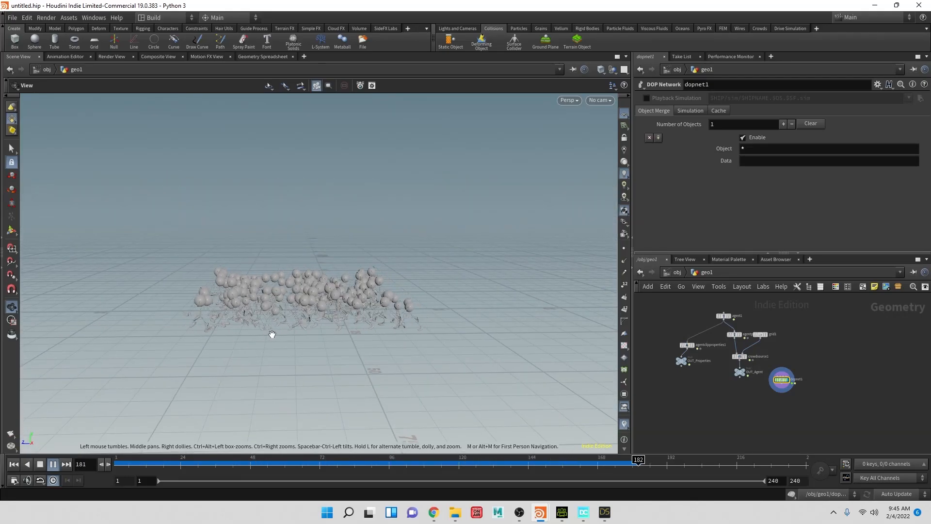
{"action": "left_click", "coordinate": [51, 465]}
{"action": "scroll", "coordinate": [407, 357], "scroll_direction": "up", "scroll_amount": 5}
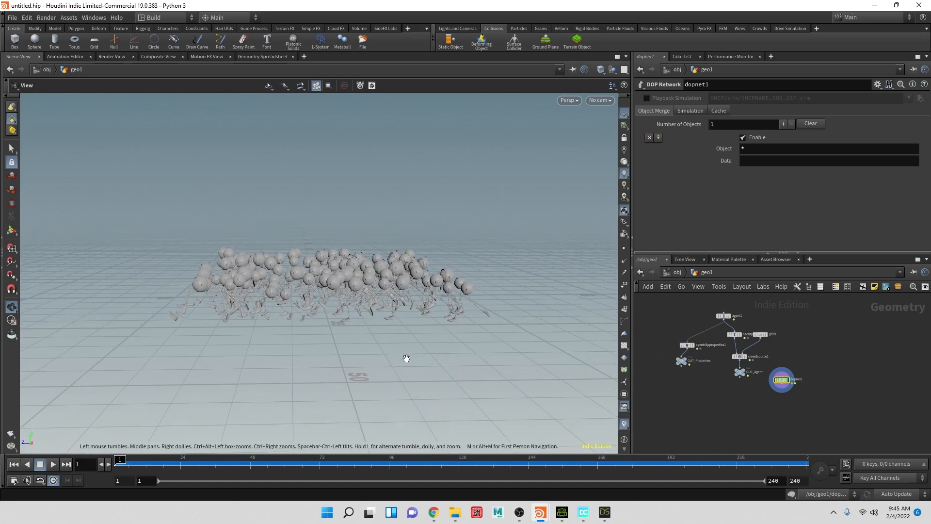
Set crowdsource1's Initial Velocity in Z to 0 and play the simulation to check the crowd's motion
{"action": "left_click", "coordinate": [738, 357]}
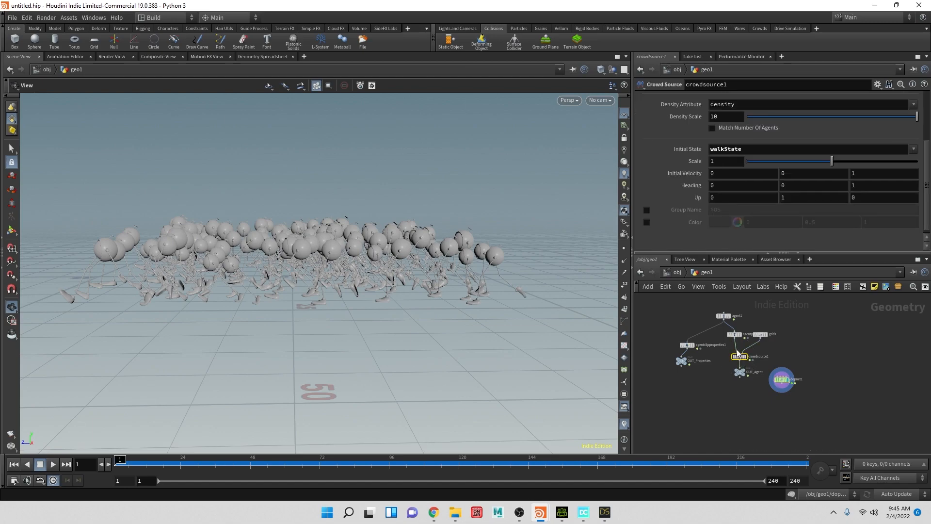
{"action": "left_click", "coordinate": [878, 174]}
{"action": "type", "text": "0"}
{"action": "key", "text": "Return"}
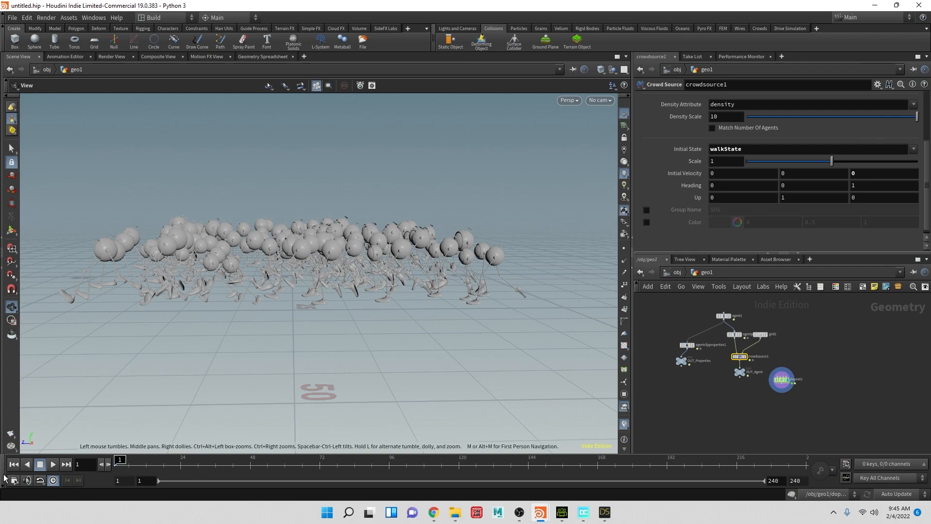
{"action": "left_click", "coordinate": [53, 464]}
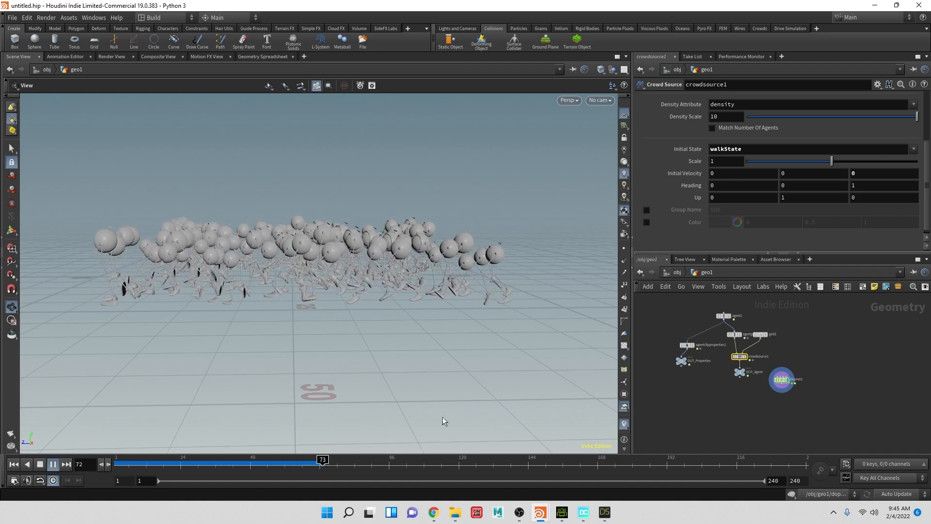
{"action": "left_click", "coordinate": [40, 465]}
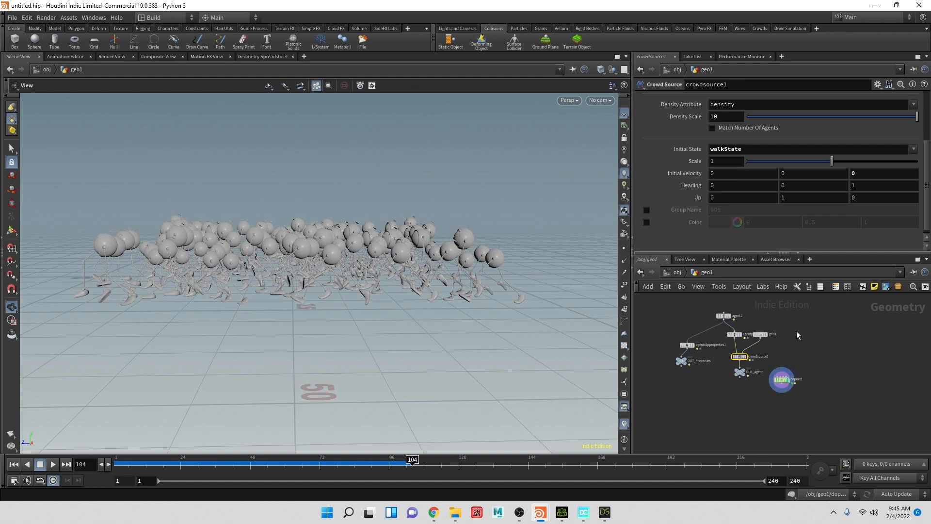
Inside dopnet1, set the walkState node's clip playback Type to Locomotive
{"action": "double_click", "coordinate": [782, 378]}
{"action": "mouse_move", "coordinate": [843, 331]}
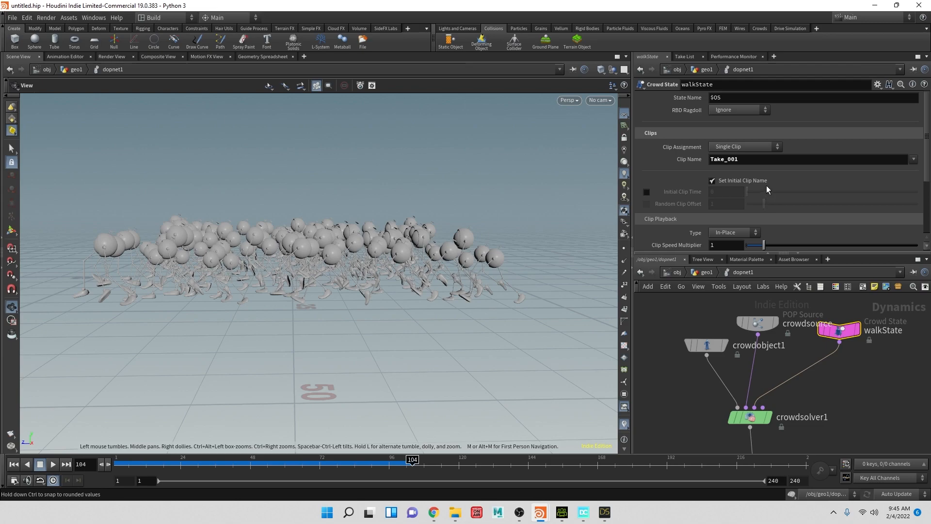
{"action": "scroll", "coordinate": [766, 187], "scroll_direction": "down", "scroll_amount": 2}
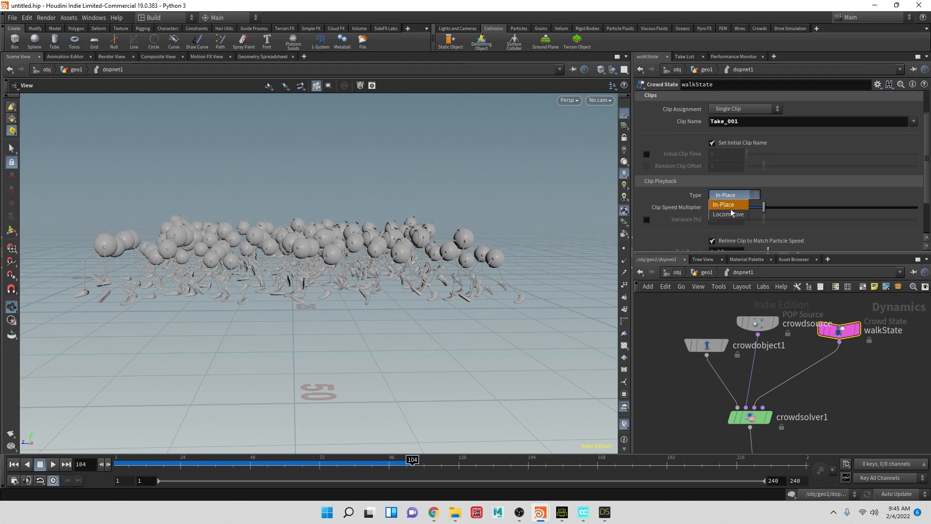
{"action": "left_click", "coordinate": [730, 215]}
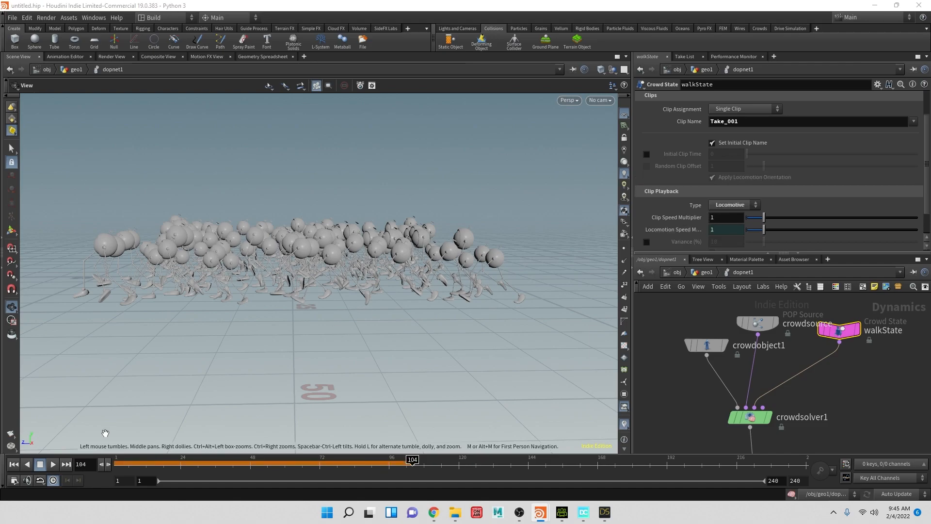
Play the simulation from frame 1, examine the crowd's travel across the ground from several angles, and rewind to the start
{"action": "left_click", "coordinate": [14, 464]}
{"action": "left_click", "coordinate": [52, 464]}
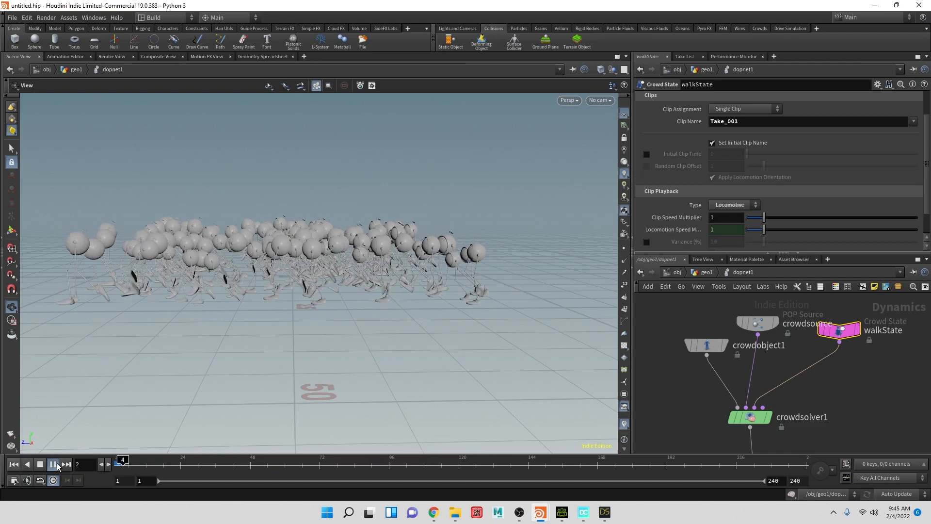
{"action": "left_click_drag", "start_coordinate": [181, 324], "coordinate": [289, 314]}
{"action": "scroll", "coordinate": [286, 316], "scroll_direction": "down", "scroll_amount": 4}
{"action": "middle_click_drag", "start_coordinate": [283, 318], "coordinate": [446, 275]}
{"action": "left_click_drag", "start_coordinate": [446, 275], "coordinate": [310, 312]}
{"action": "scroll", "coordinate": [313, 313], "scroll_direction": "up", "scroll_amount": 4}
{"action": "middle_click_drag", "start_coordinate": [339, 318], "coordinate": [464, 341]}
{"action": "left_click_drag", "start_coordinate": [463, 340], "coordinate": [334, 374]}
{"action": "middle_click_drag", "start_coordinate": [335, 374], "coordinate": [485, 233]}
{"action": "left_click_drag", "start_coordinate": [484, 233], "coordinate": [372, 293]}
{"action": "middle_click_drag", "start_coordinate": [372, 293], "coordinate": [398, 248]}
{"action": "scroll", "coordinate": [265, 327], "scroll_direction": "down", "scroll_amount": 5}
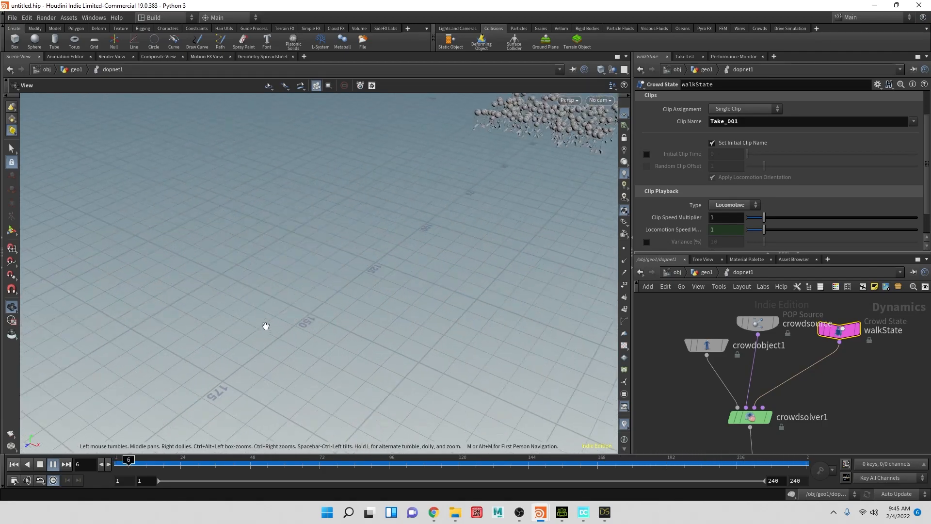
{"action": "left_click_drag", "start_coordinate": [295, 310], "coordinate": [336, 351]}
{"action": "middle_click_drag", "start_coordinate": [330, 342], "coordinate": [320, 372]}
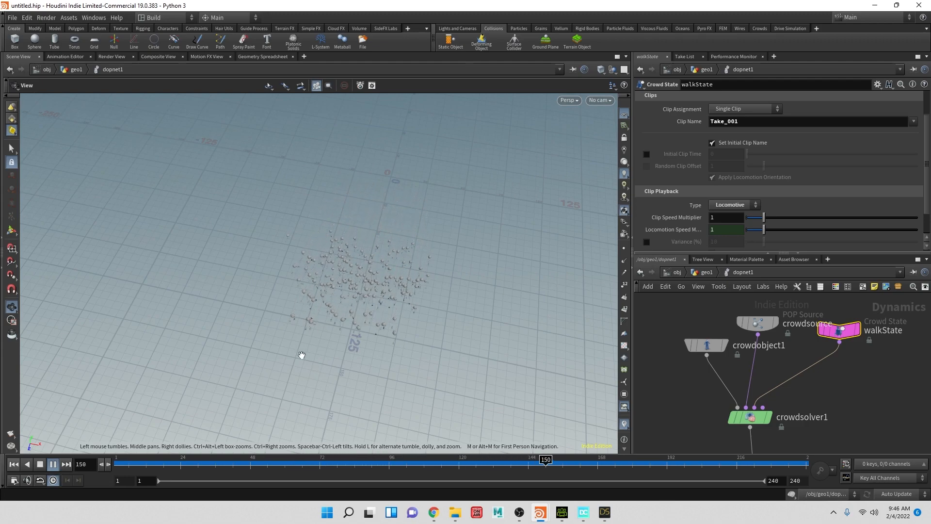
{"action": "left_click", "coordinate": [40, 464]}
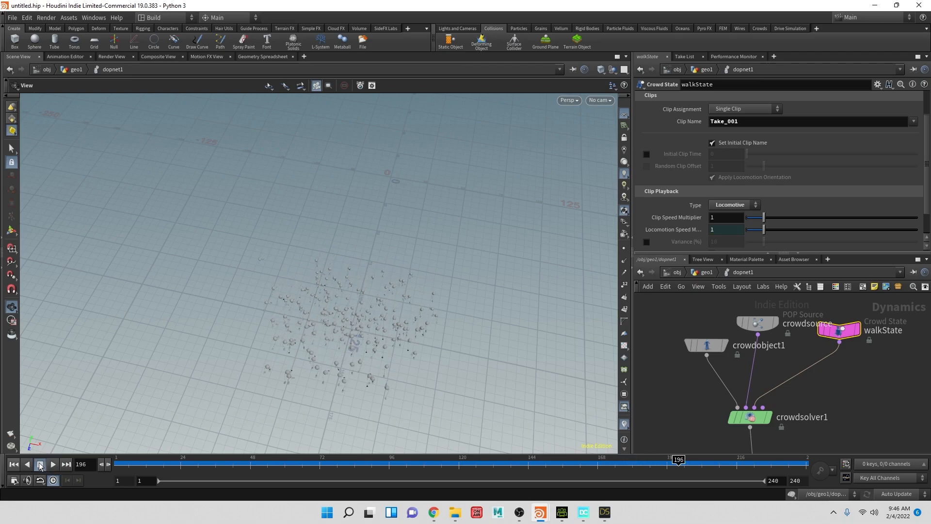
{"action": "left_click", "coordinate": [13, 464]}
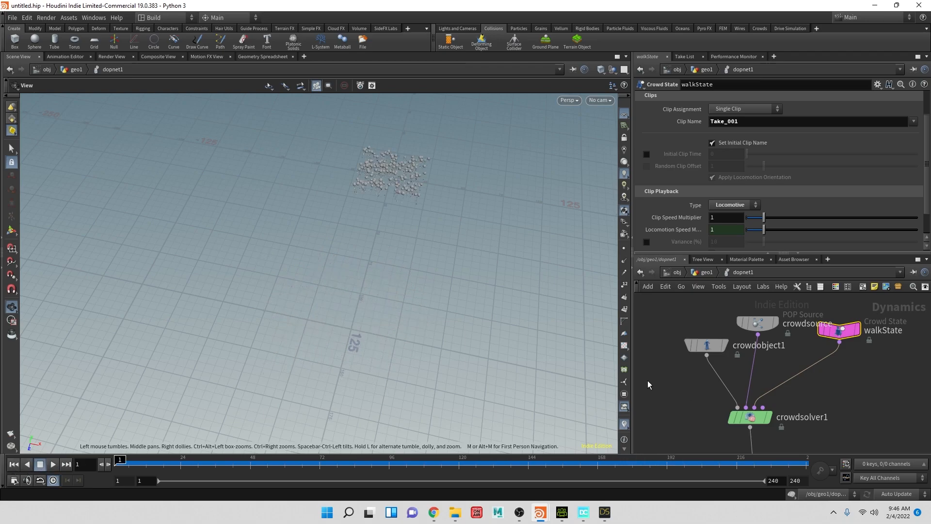
{"action": "key", "text": "ctrl+s"}
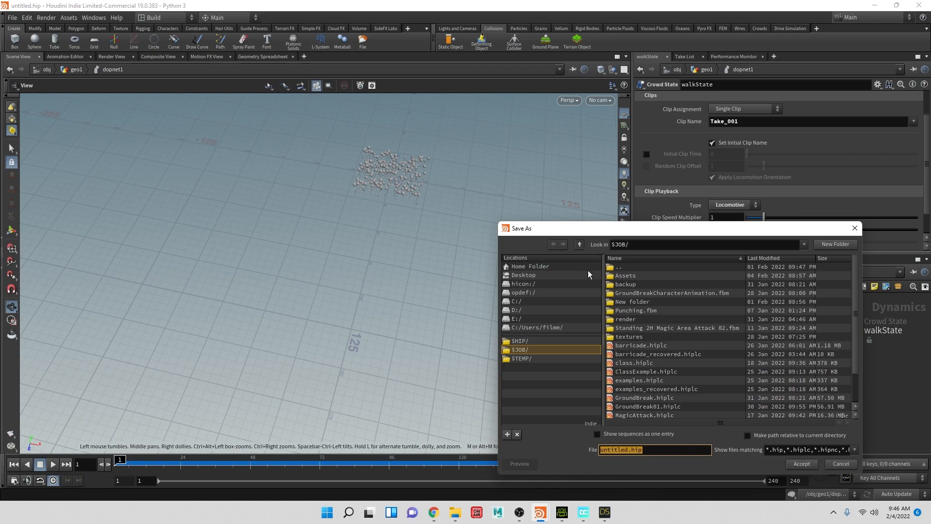
{"action": "left_click", "coordinate": [537, 275]}
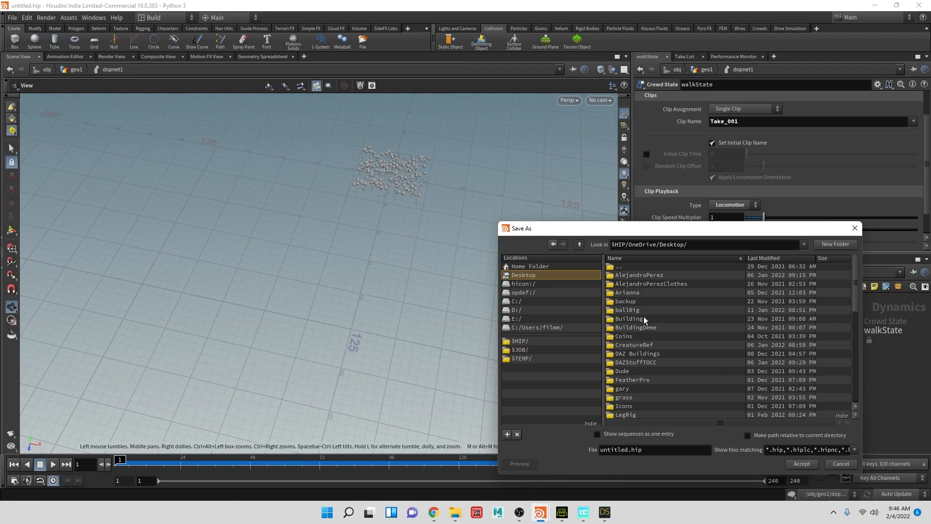
{"action": "left_click", "coordinate": [848, 465]}
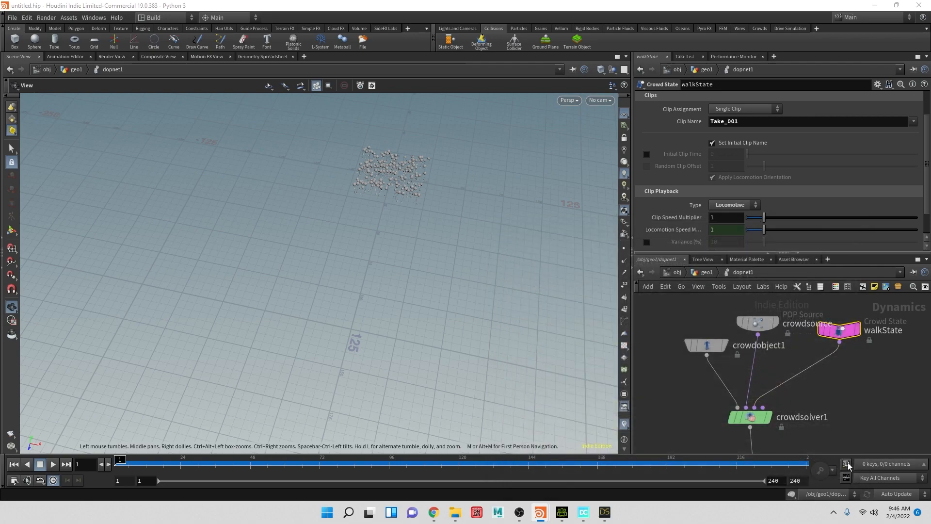
Return to the obj level and rename the geo1 object as agents
{"action": "left_click", "coordinate": [673, 274]}
{"action": "left_click", "coordinate": [679, 298]}
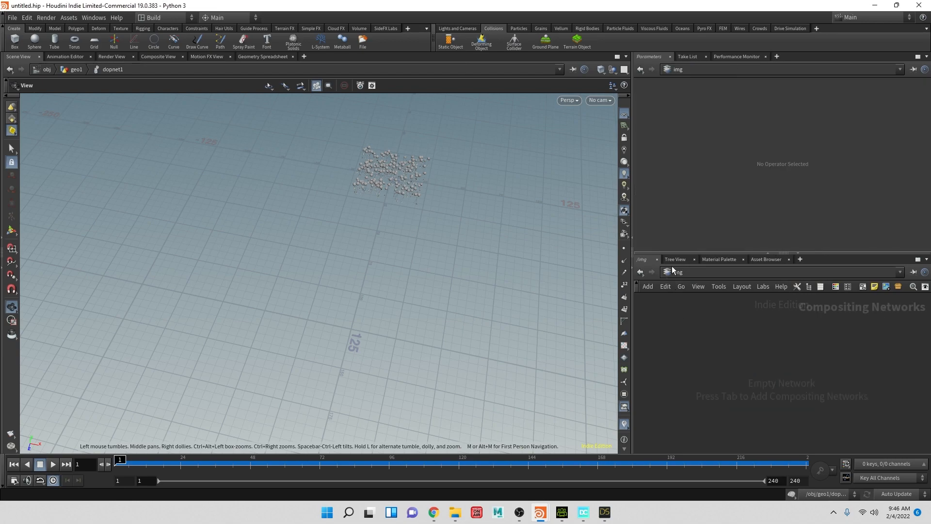
{"action": "left_click", "coordinate": [677, 276]}
{"action": "left_click", "coordinate": [687, 318]}
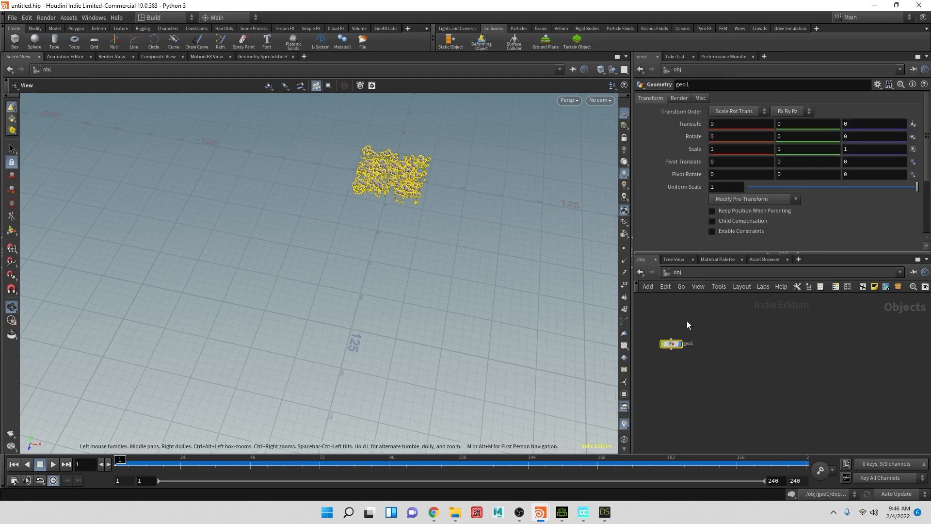
{"action": "double_click", "coordinate": [688, 344]}
{"action": "type", "text": "agents"}
{"action": "key", "text": "Return"}
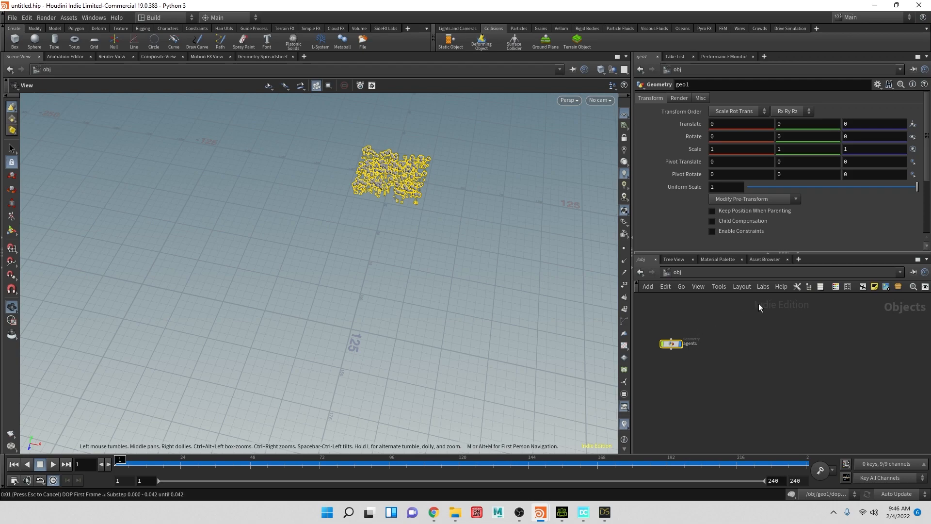
Add a grid object beside agents at the obj level and name it ground
{"action": "key", "text": "Tab"}
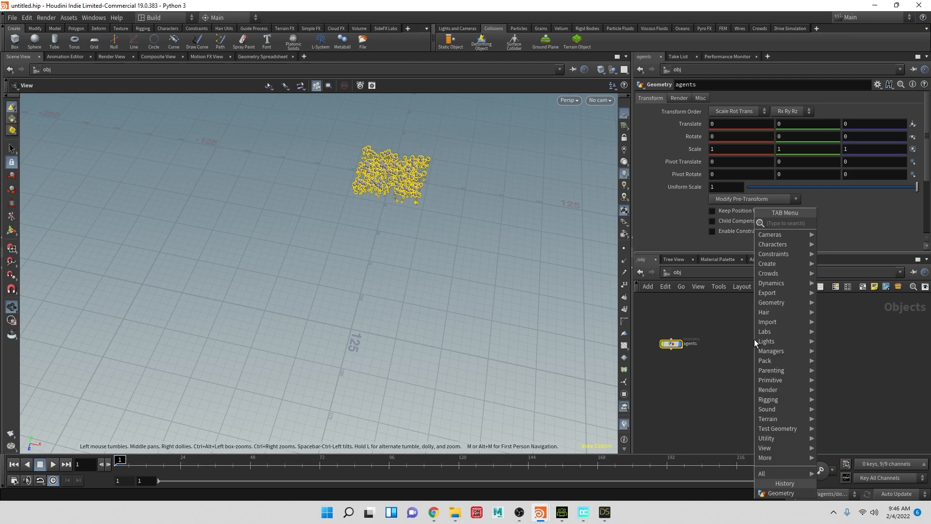
{"action": "type", "text": "gr"}
{"action": "key", "text": "Return"}
{"action": "left_click", "coordinate": [755, 339]}
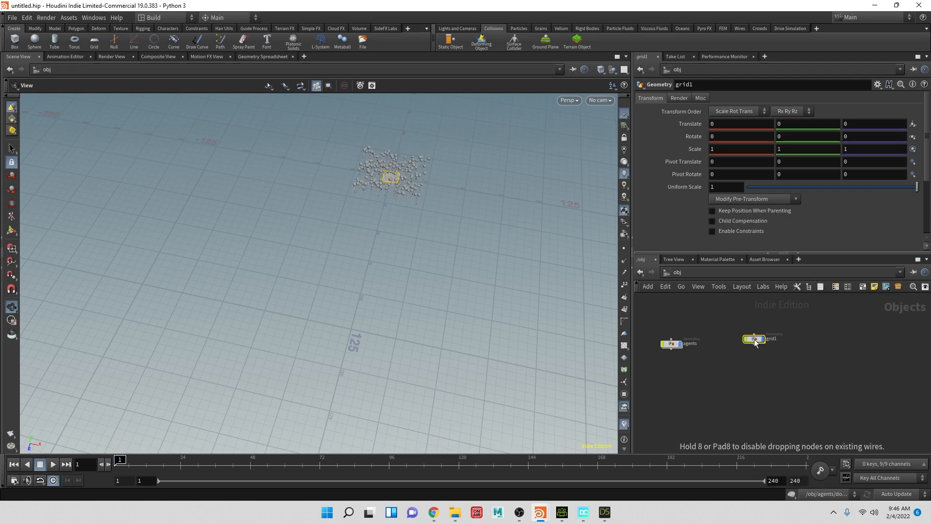
{"action": "double_click", "coordinate": [771, 339]}
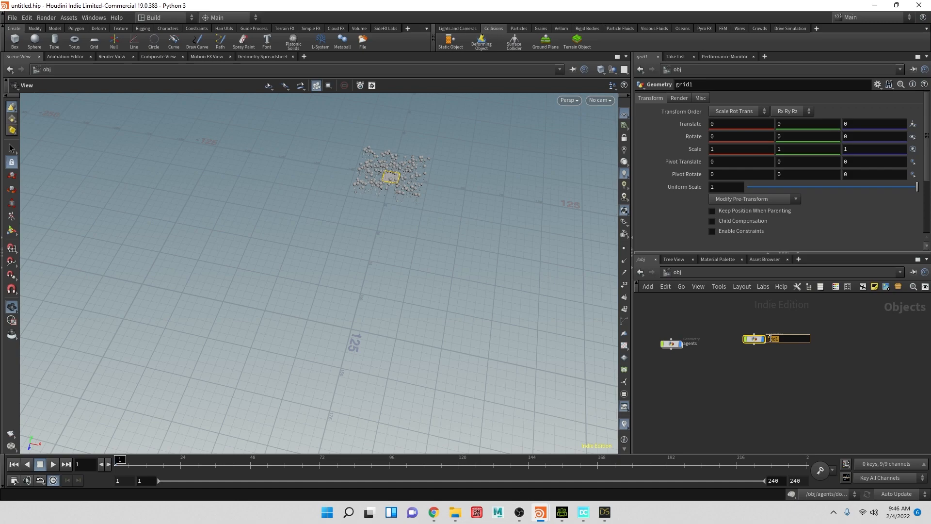
{"action": "type", "text": "ground"}
{"action": "key", "text": "Return"}
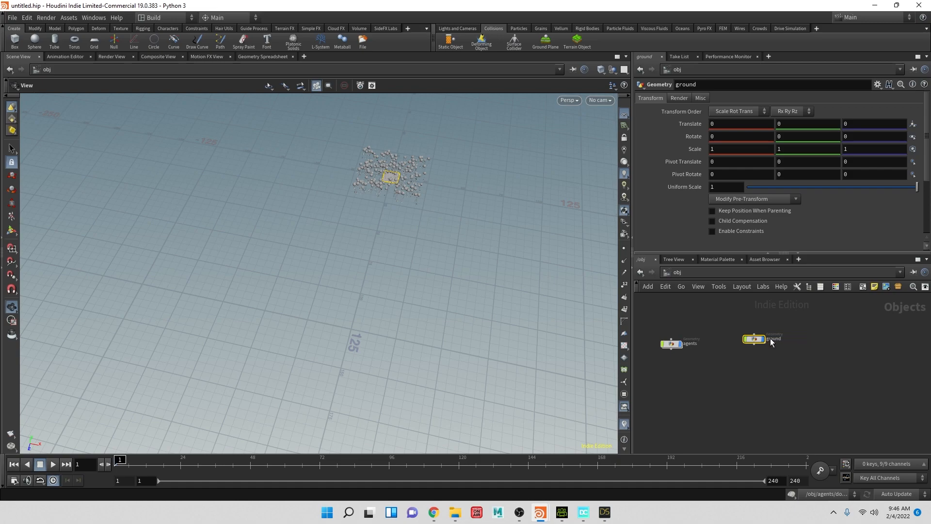
Inside ground, set grid1's size to 200 by 200 and shift its center to 69.8 in Z
{"action": "double_click", "coordinate": [755, 339]}
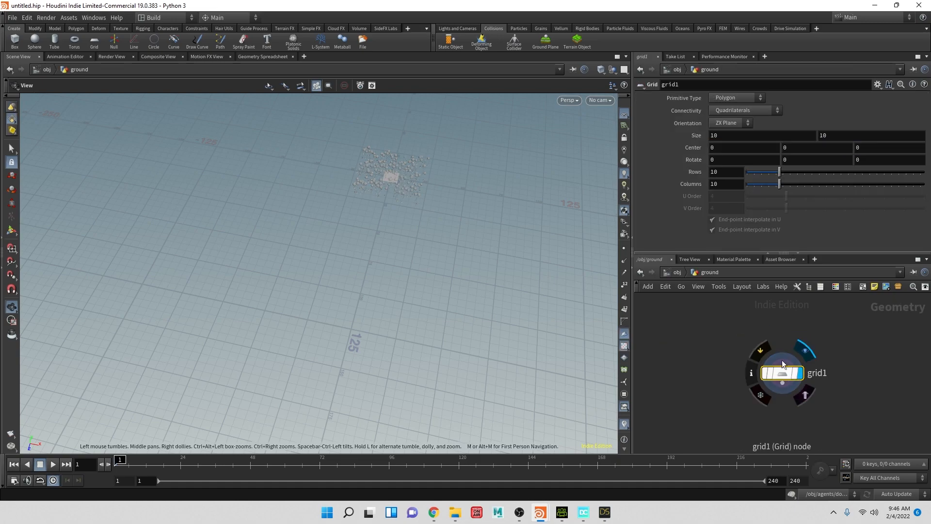
{"action": "left_click", "coordinate": [762, 138]}
{"action": "type", "text": "200"}
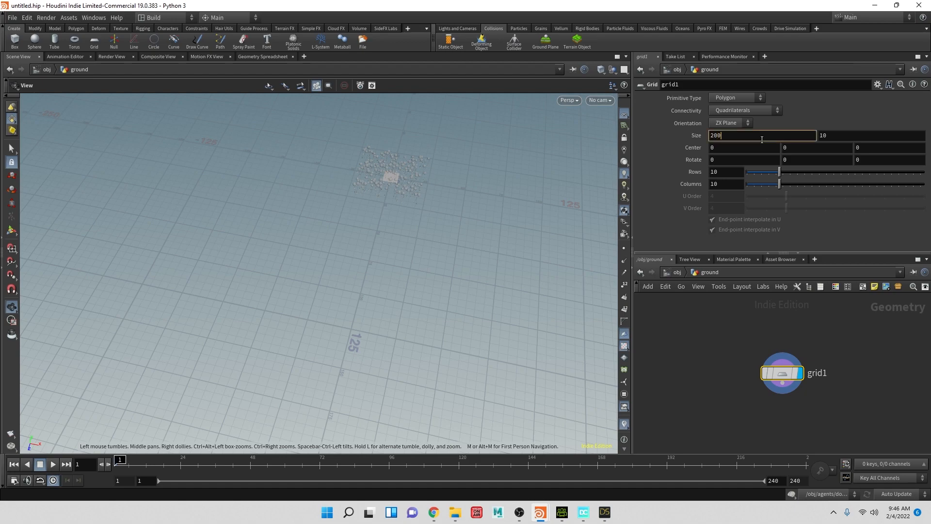
{"action": "key", "text": "Tab"}
{"action": "type", "text": "200"}
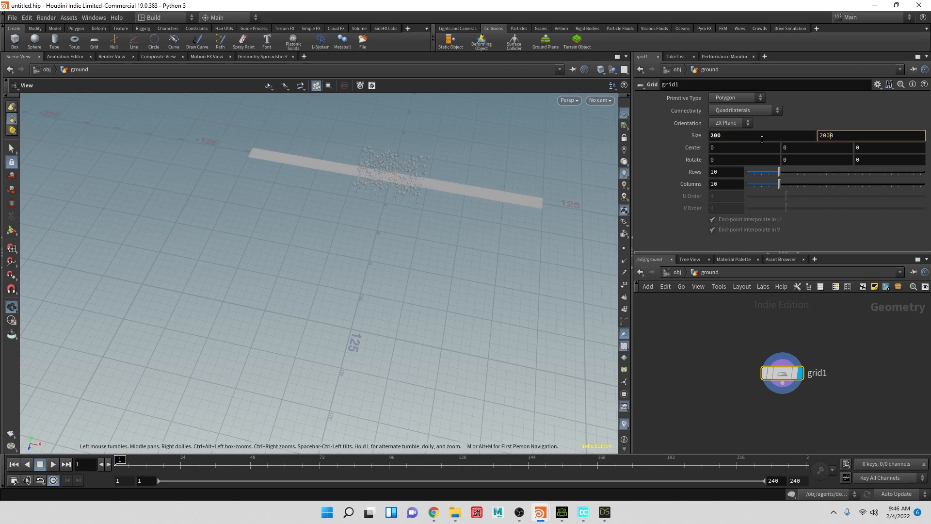
{"action": "key", "text": "Return"}
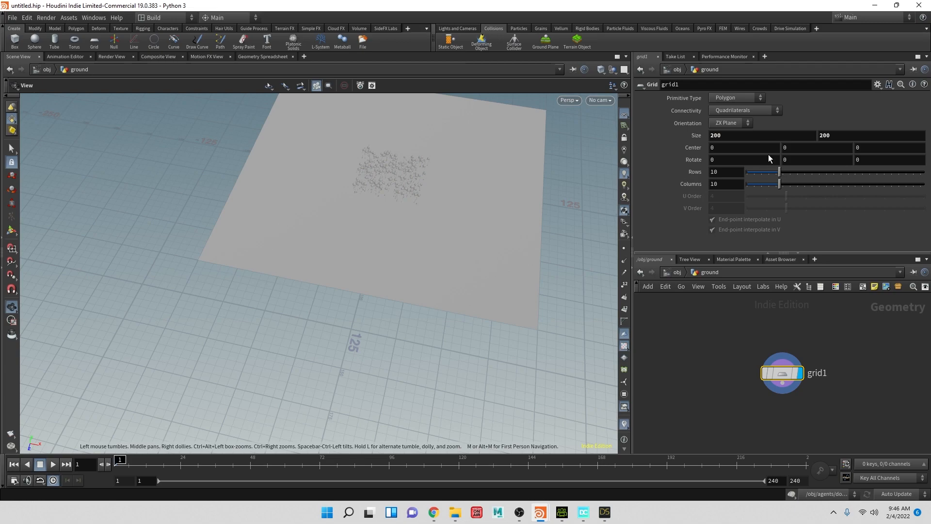
{"action": "middle_click_drag", "start_coordinate": [871, 144], "coordinate": [922, 145]}
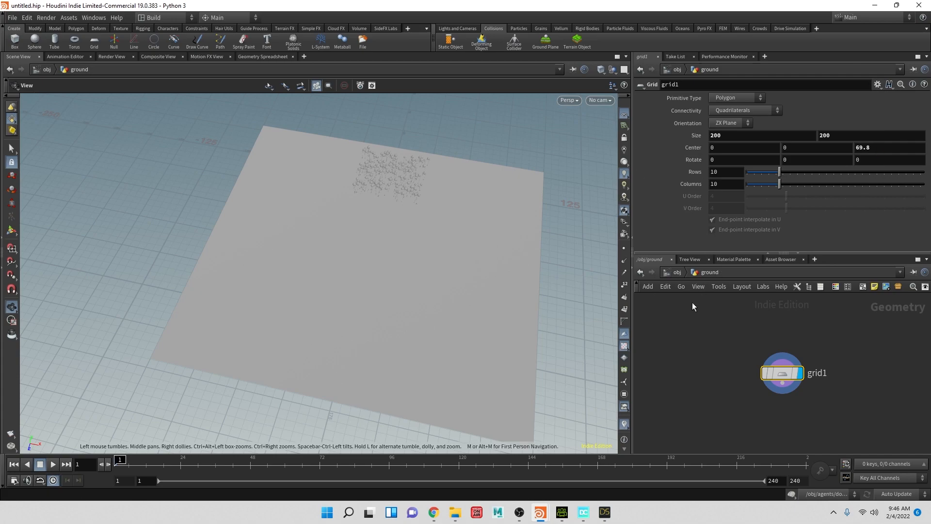
Add a Mountain node fed by grid1 and make it the displayed node
{"action": "left_click_drag", "start_coordinate": [484, 278], "coordinate": [349, 233]}
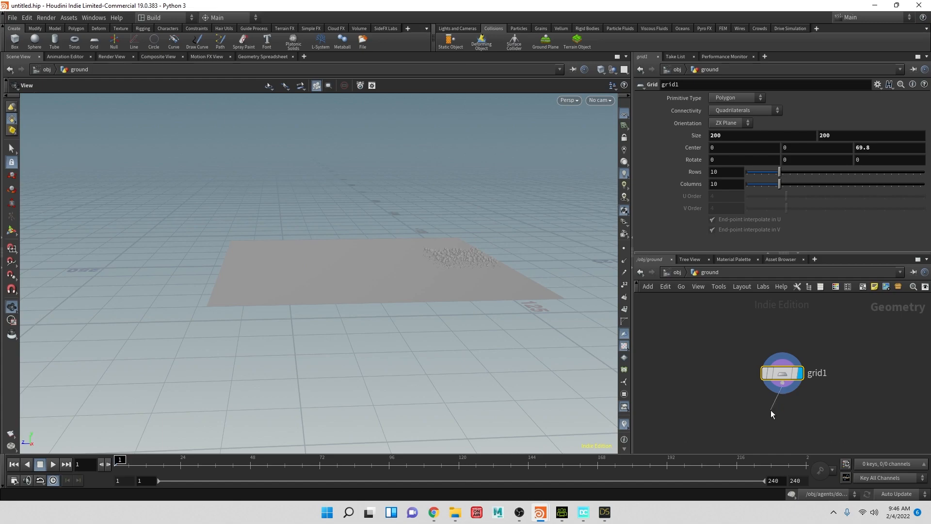
{"action": "key", "text": "Tab"}
{"action": "type", "text": "moun"}
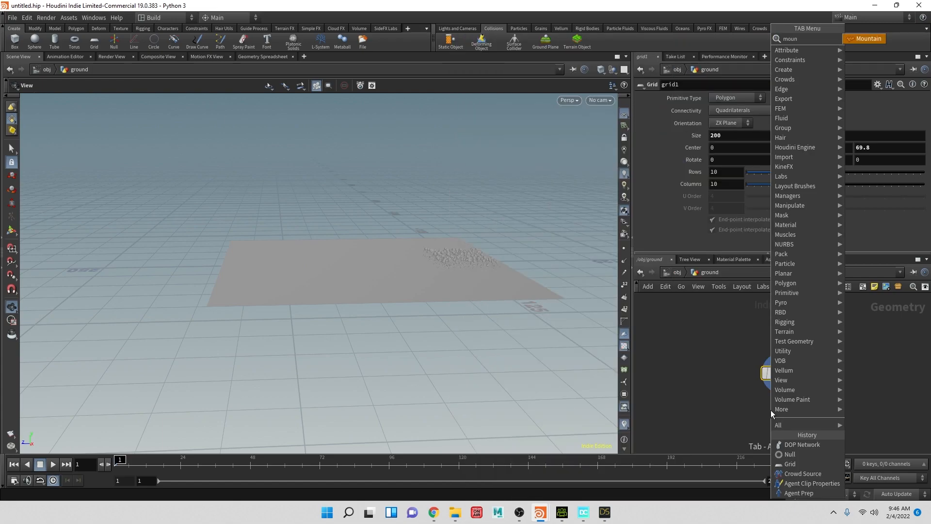
{"action": "key", "text": "Return"}
{"action": "key", "text": "Return"}
{"action": "left_click", "coordinate": [788, 414]}
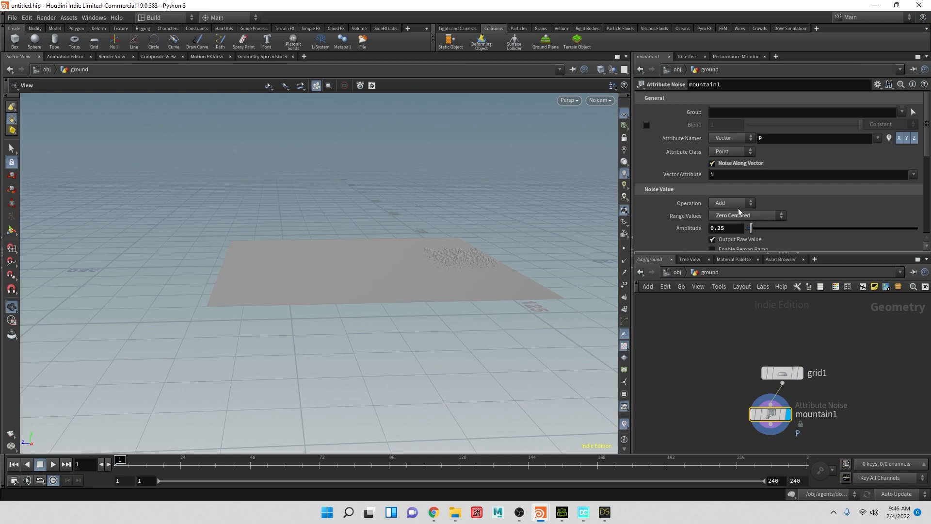
Set mountain1's noise amplitude to 50
{"action": "left_click_drag", "start_coordinate": [751, 227], "coordinate": [919, 229]}
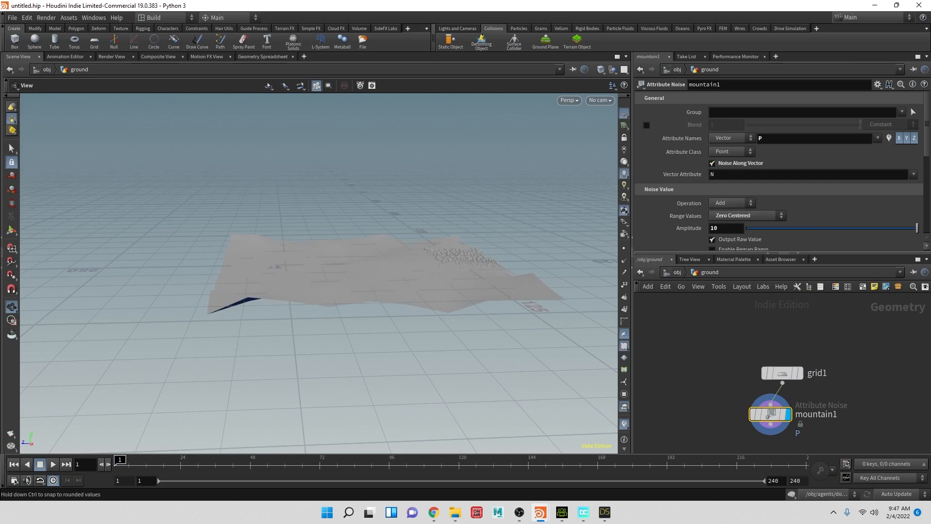
{"action": "left_click", "coordinate": [724, 226]}
{"action": "type", "text": "50"}
{"action": "key", "text": "Return"}
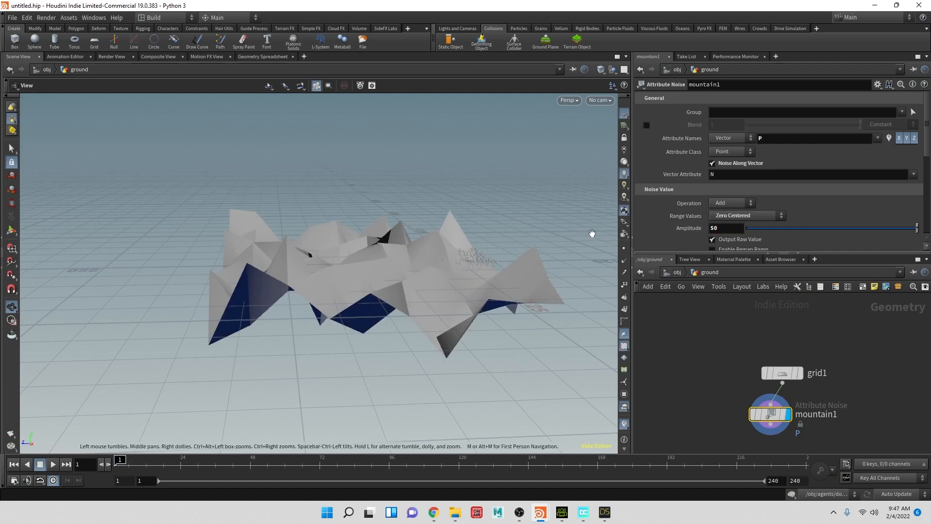
{"action": "scroll", "coordinate": [757, 233], "scroll_direction": "down", "scroll_amount": 2}
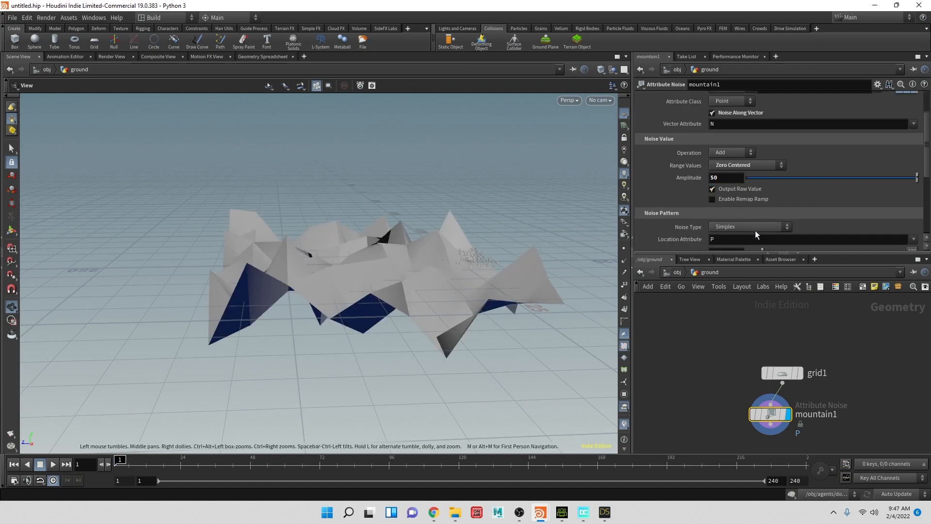
Set grid1's rows and columns to 250 each
{"action": "left_click", "coordinate": [781, 373]}
{"action": "double_click", "coordinate": [735, 141]}
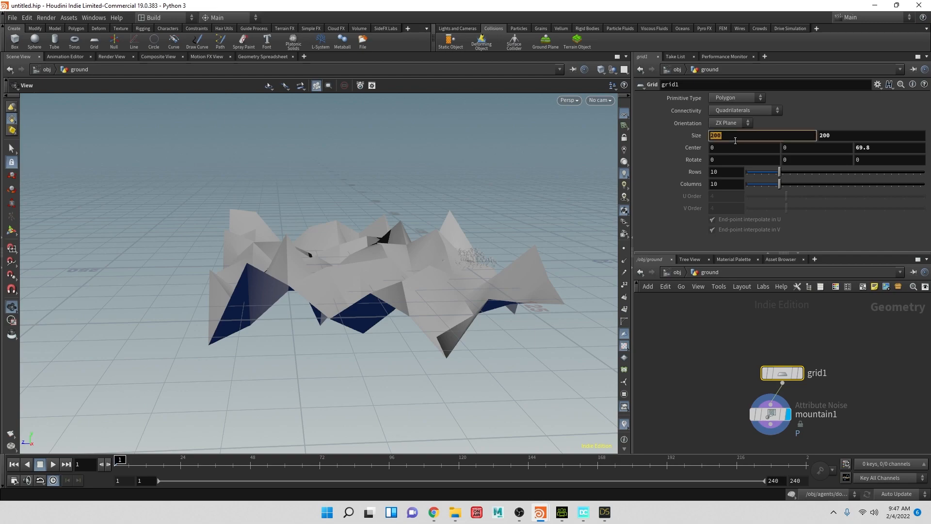
{"action": "double_click", "coordinate": [726, 173]}
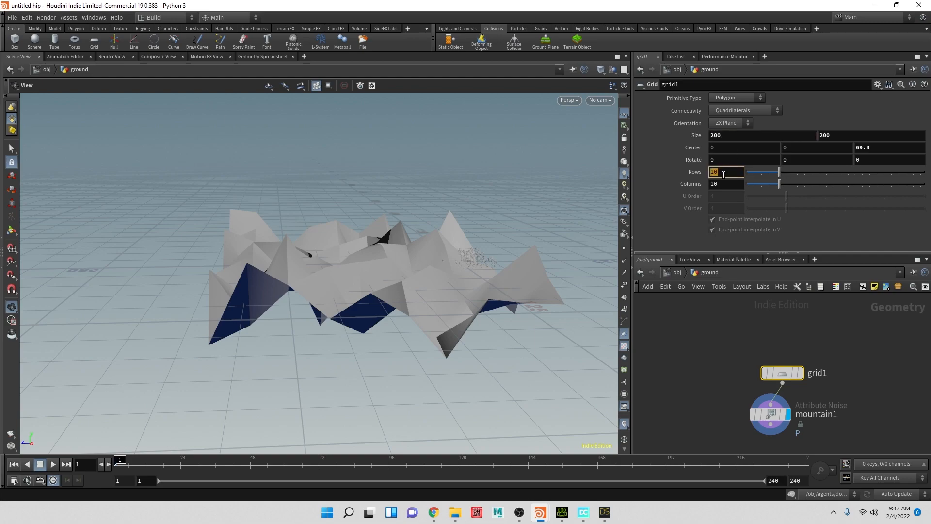
{"action": "key", "text": "Tab"}
{"action": "type", "text": "2"}
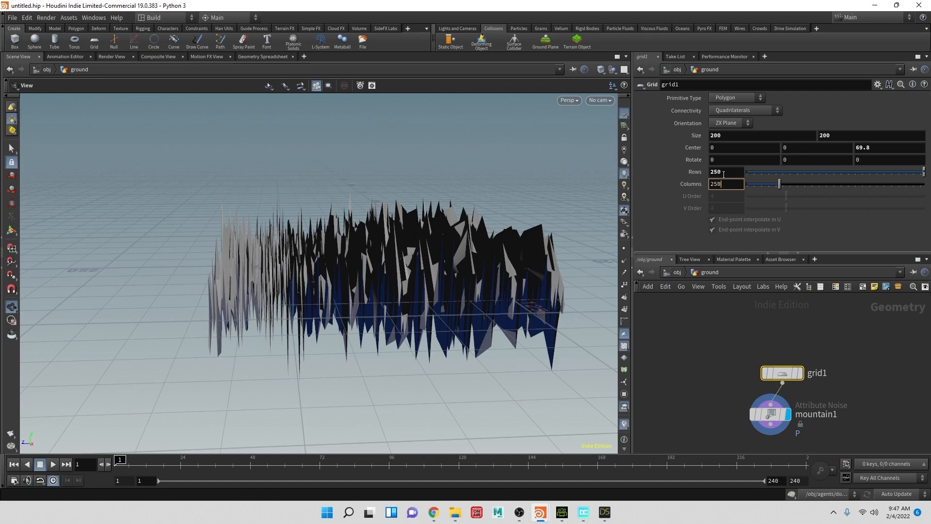
{"action": "key", "text": "Return"}
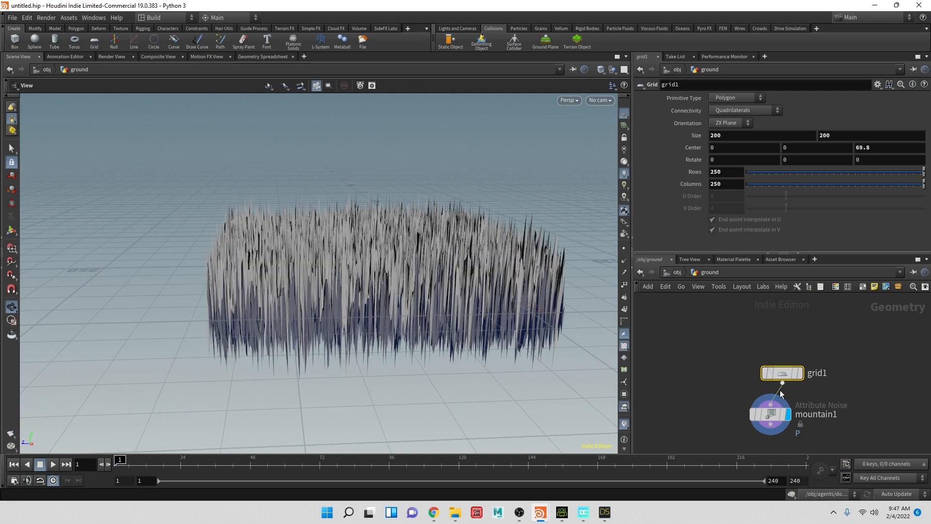
Raise mountain1's noise element size through 50 and 100 to 200 for broader, smoother hills
{"action": "left_click", "coordinate": [771, 413]}
{"action": "scroll", "coordinate": [733, 232], "scroll_direction": "down", "scroll_amount": 5}
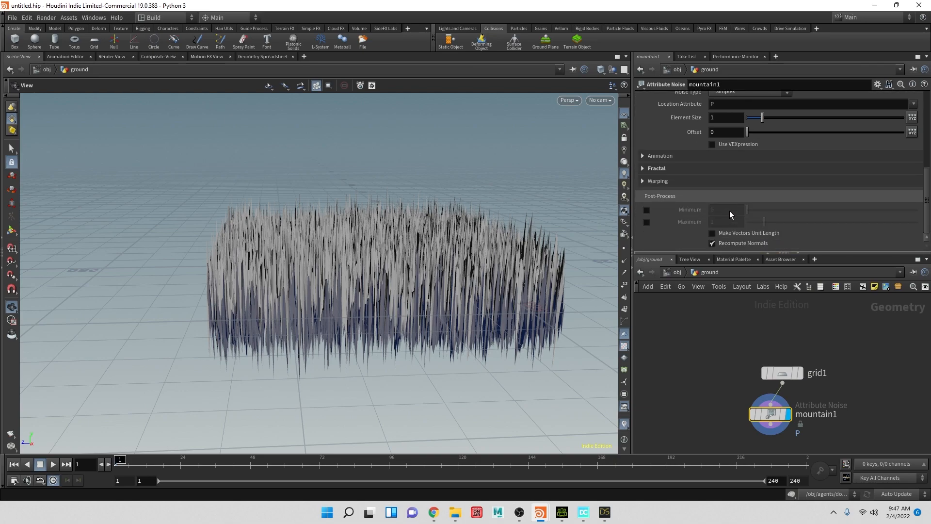
{"action": "scroll", "coordinate": [693, 201], "scroll_direction": "up", "scroll_amount": 3}
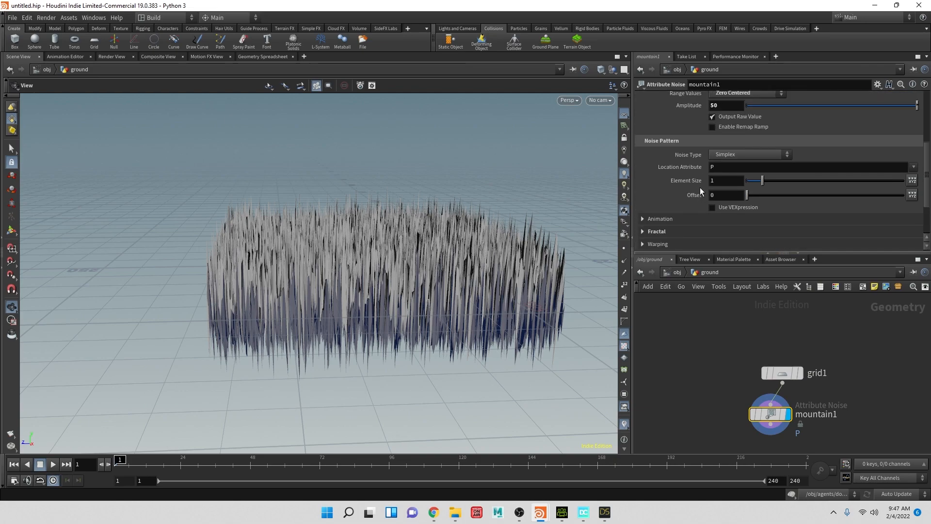
{"action": "left_click", "coordinate": [731, 182]}
{"action": "key", "text": "Tab"}
{"action": "left_click", "coordinate": [731, 183]}
{"action": "key", "text": "Tab"}
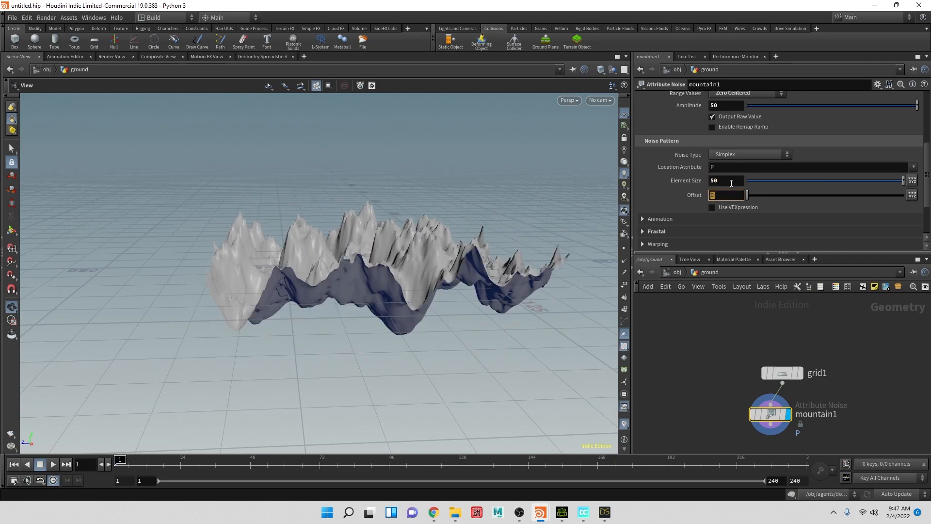
{"action": "left_click", "coordinate": [731, 183]}
{"action": "type", "text": "100"}
{"action": "key", "text": "Tab"}
{"action": "left_click", "coordinate": [731, 181]}
{"action": "type", "text": "200"}
{"action": "key", "text": "Return"}
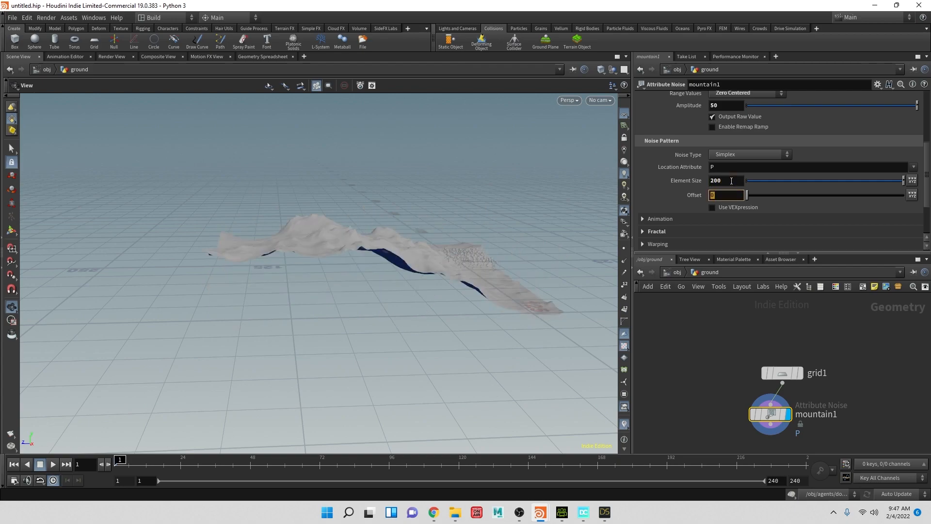
{"action": "left_click_drag", "start_coordinate": [435, 312], "coordinate": [559, 337]}
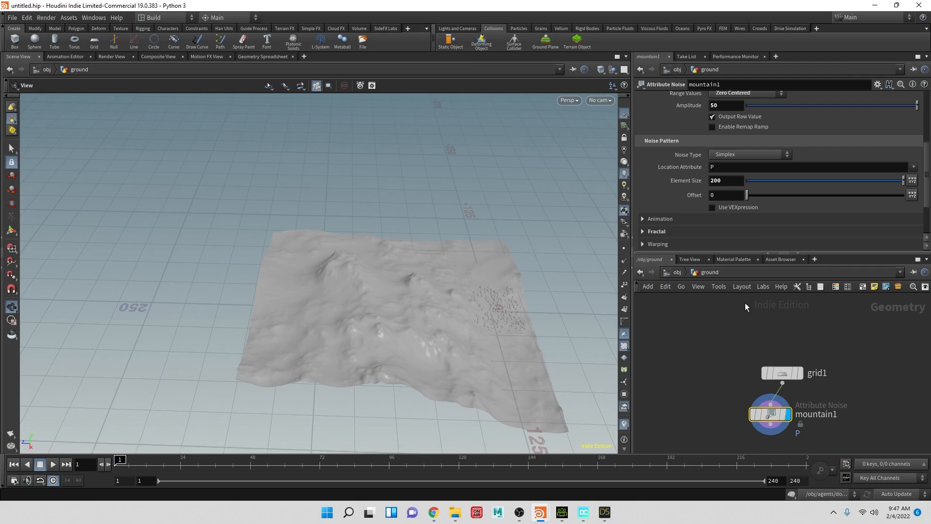
Inside ground, add a Null fed by mountain1, name it OUT_Ground and make it the displayed node
{"action": "left_click", "coordinate": [678, 272]}
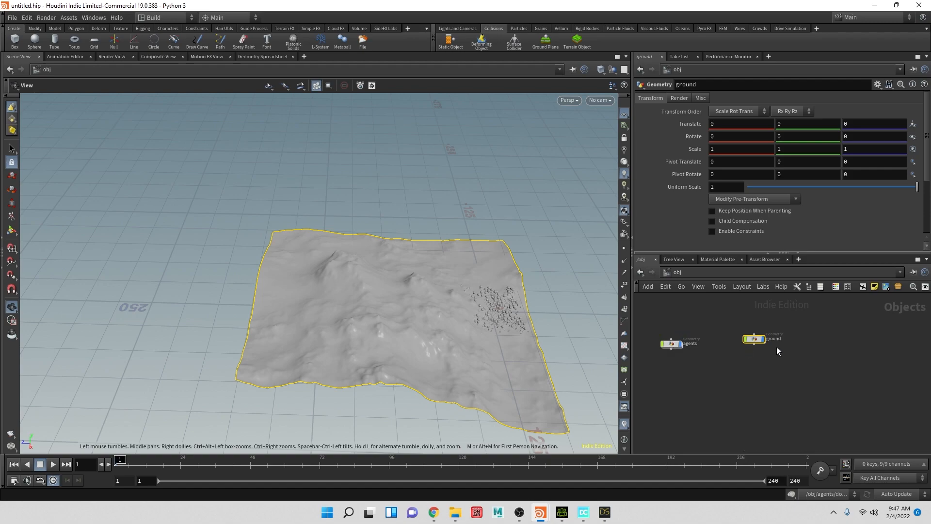
{"action": "double_click", "coordinate": [754, 339]}
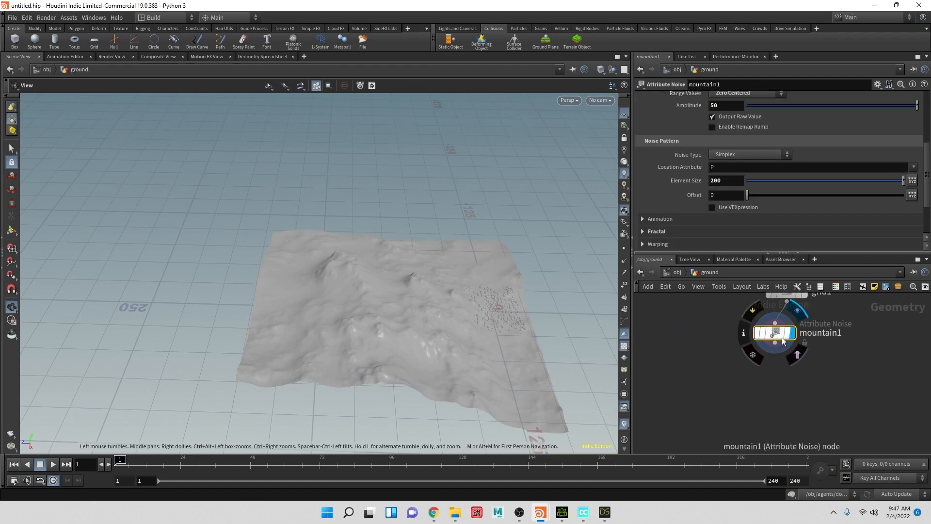
{"action": "key", "text": "Tab"}
{"action": "type", "text": "null"}
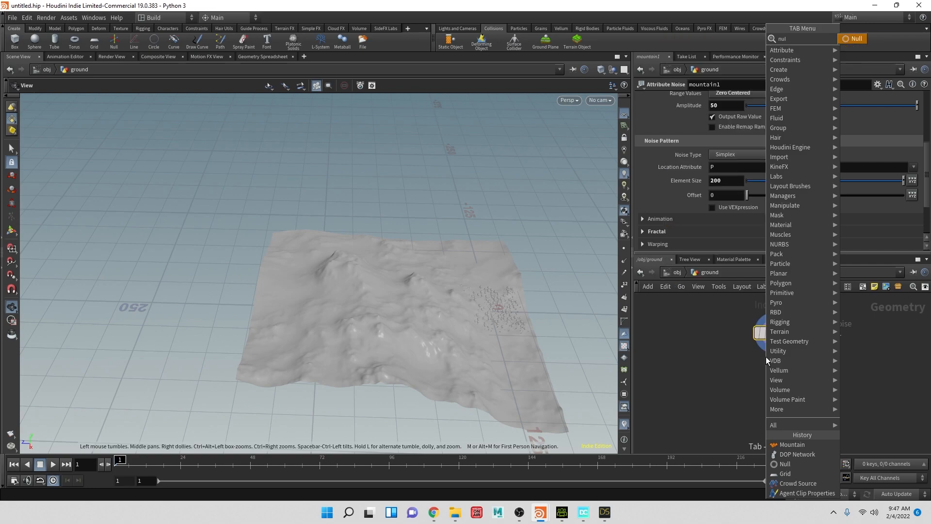
{"action": "key", "text": "Return"}
{"action": "double_click", "coordinate": [794, 380]}
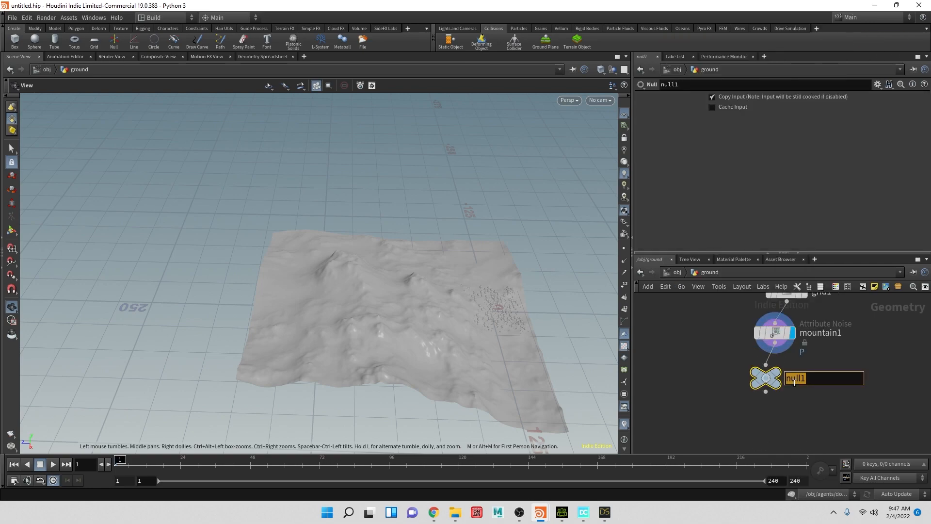
{"action": "type", "text": "OU"}
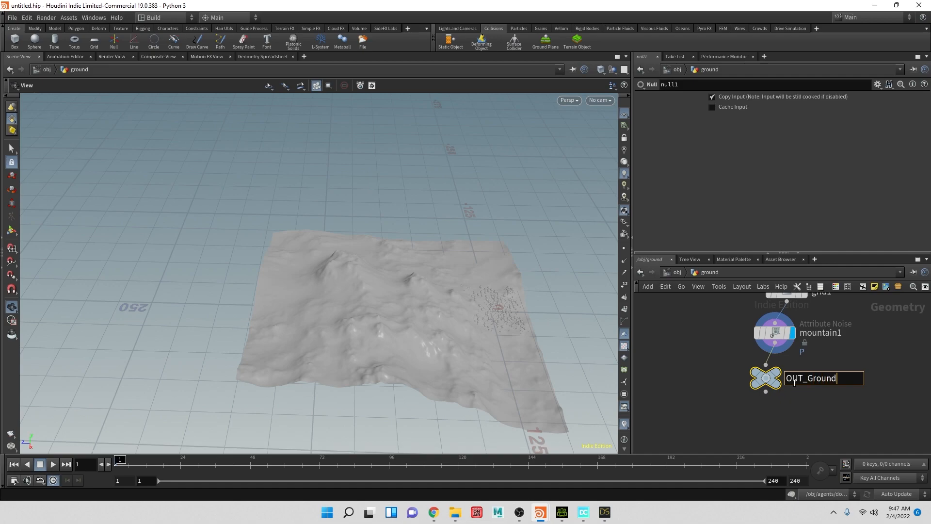
{"action": "type", "text": "T_Ground"}
{"action": "key", "text": "Return"}
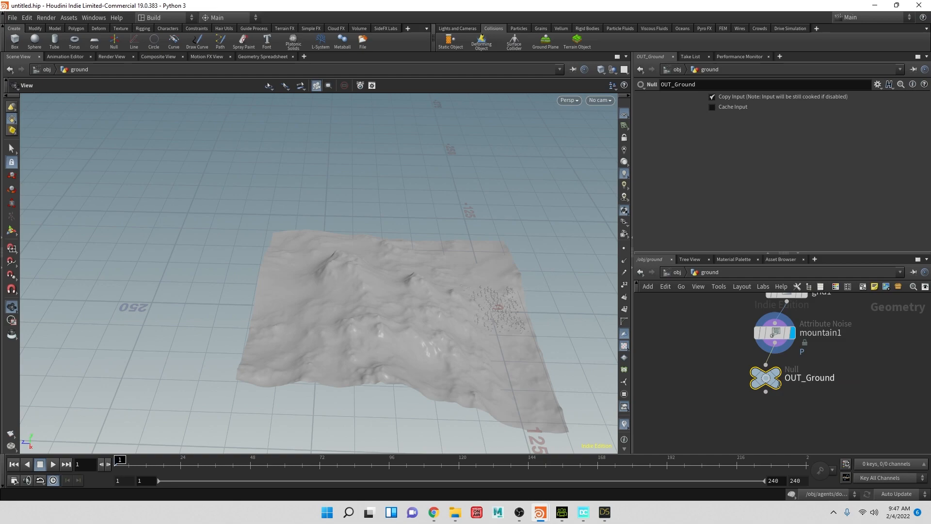
{"action": "double_click", "coordinate": [782, 378]}
{"action": "left_click_drag", "start_coordinate": [777, 374], "coordinate": [809, 388]}
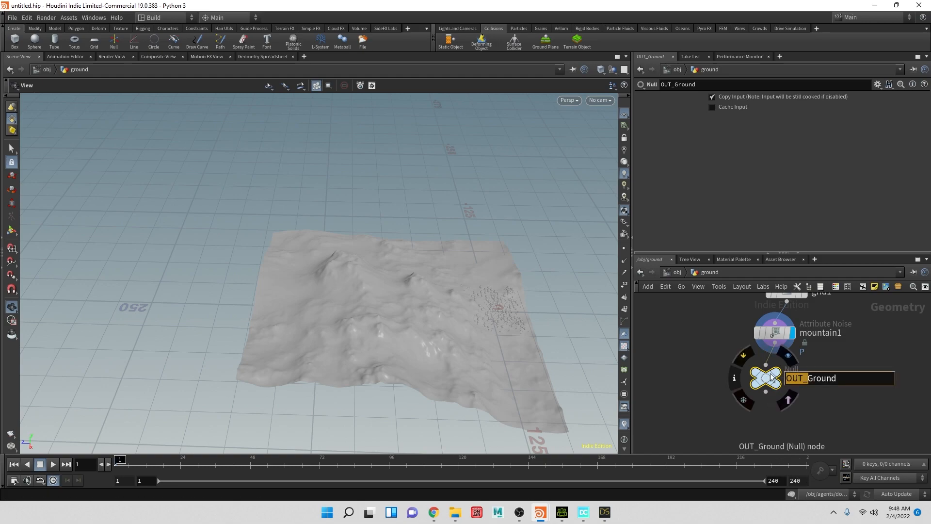
{"action": "left_click", "coordinate": [788, 355]}
Leave ground, go into dopnet1 inside agents and show crowdsolver1's Terrain settings
{"action": "left_click", "coordinate": [679, 274]}
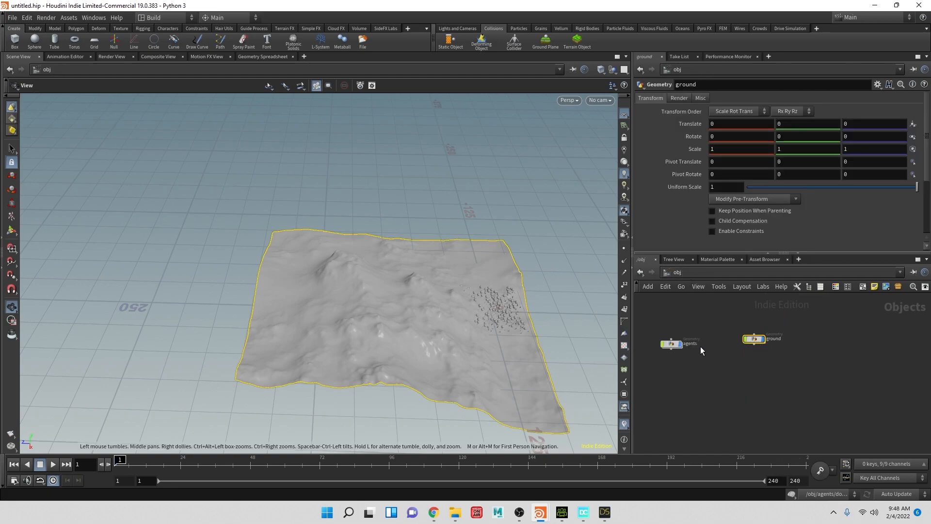
{"action": "double_click", "coordinate": [671, 344]}
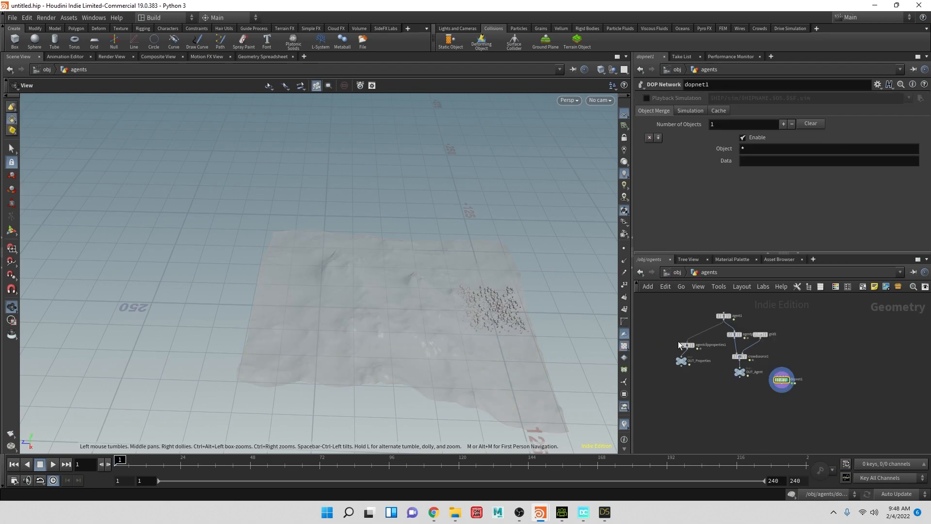
{"action": "double_click", "coordinate": [782, 382]}
{"action": "mouse_move", "coordinate": [813, 378]}
{"action": "middle_mouse_down"}
{"action": "mouse_move", "coordinate": [795, 345]}
{"action": "mouse_move", "coordinate": [796, 372]}
{"action": "middle_mouse_up"}
{"action": "scroll", "coordinate": [778, 375], "scroll_direction": "up", "scroll_amount": 1}
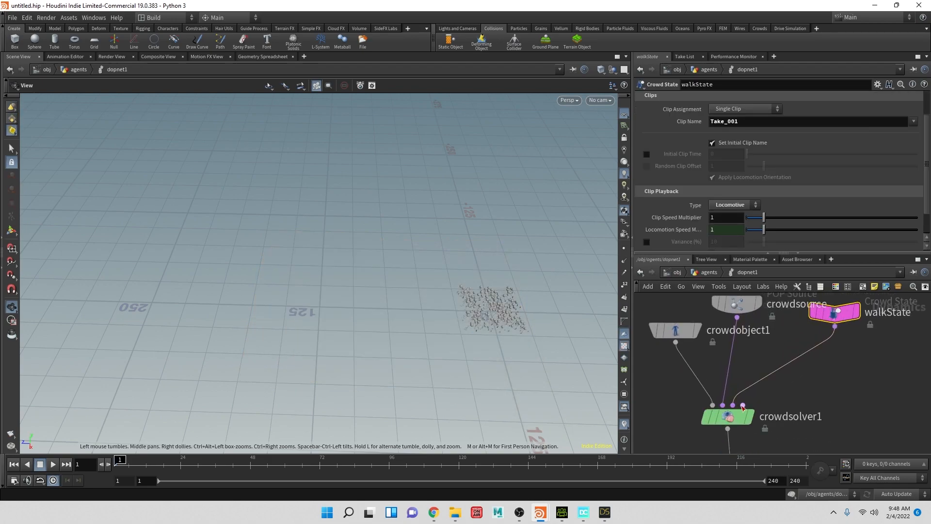
{"action": "left_click", "coordinate": [728, 420]}
{"action": "left_click", "coordinate": [740, 97]}
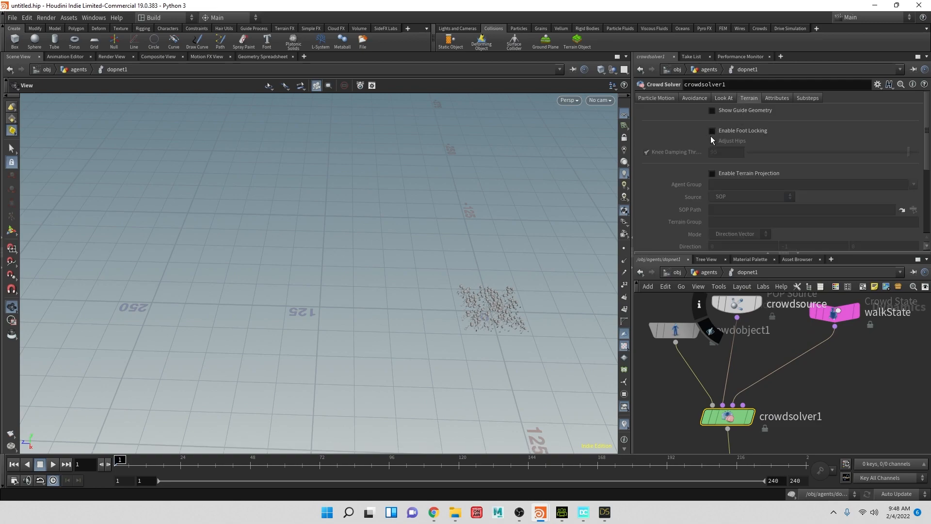
Enable terrain projection on crowdsolver1
{"action": "scroll", "coordinate": [728, 162], "scroll_direction": "down", "scroll_amount": 1}
{"action": "scroll", "coordinate": [720, 145], "scroll_direction": "up", "scroll_amount": 1}
{"action": "scroll", "coordinate": [721, 137], "scroll_direction": "down", "scroll_amount": 3}
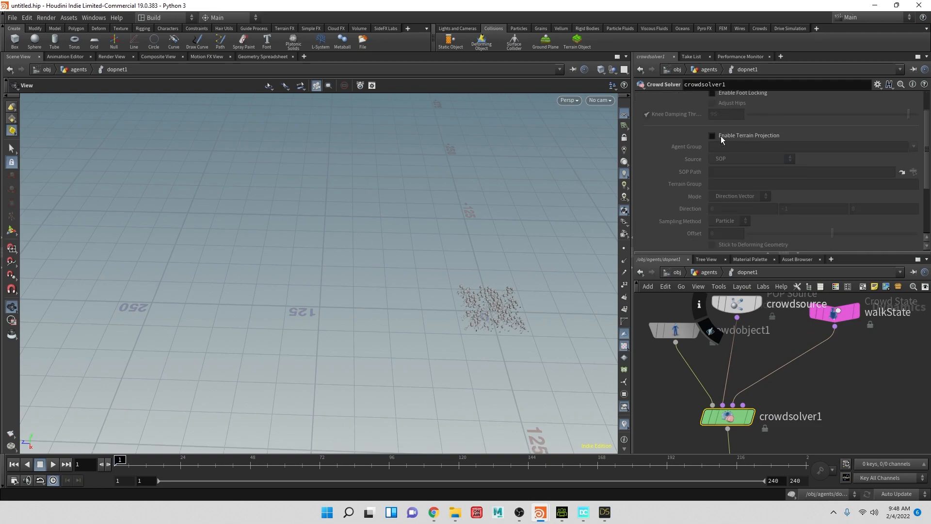
{"action": "scroll", "coordinate": [728, 154], "scroll_direction": "up", "scroll_amount": 1}
{"action": "scroll", "coordinate": [729, 145], "scroll_direction": "down", "scroll_amount": 4}
{"action": "scroll", "coordinate": [734, 131], "scroll_direction": "up", "scroll_amount": 1}
{"action": "left_click", "coordinate": [738, 111]}
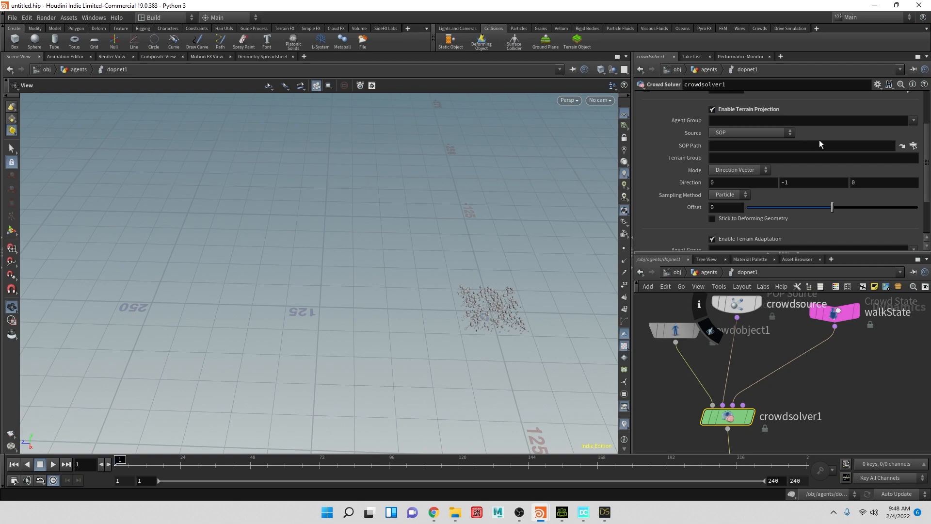
Set the terrain projection's SOP path to /obj/ground/OUT_Ground
{"action": "left_click", "coordinate": [913, 146]}
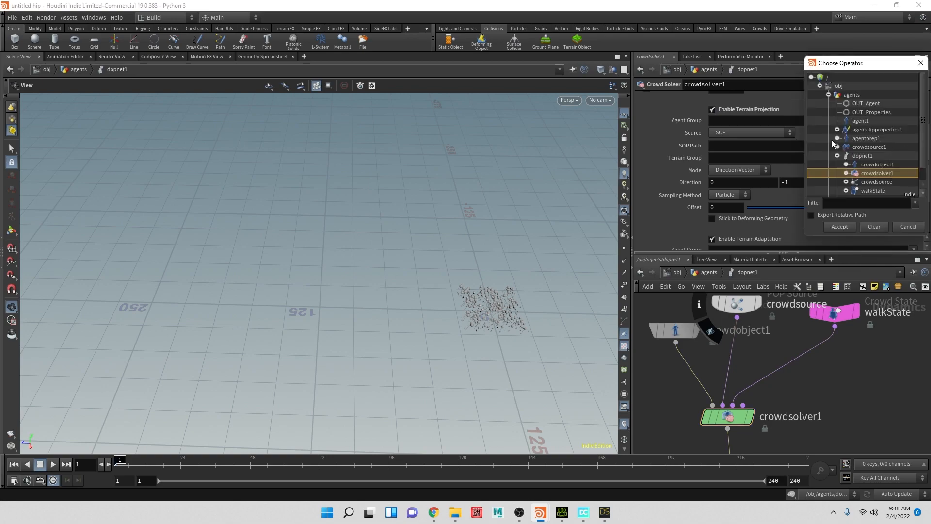
{"action": "left_click", "coordinate": [829, 96]}
{"action": "left_click", "coordinate": [829, 104]}
{"action": "left_click", "coordinate": [862, 113]}
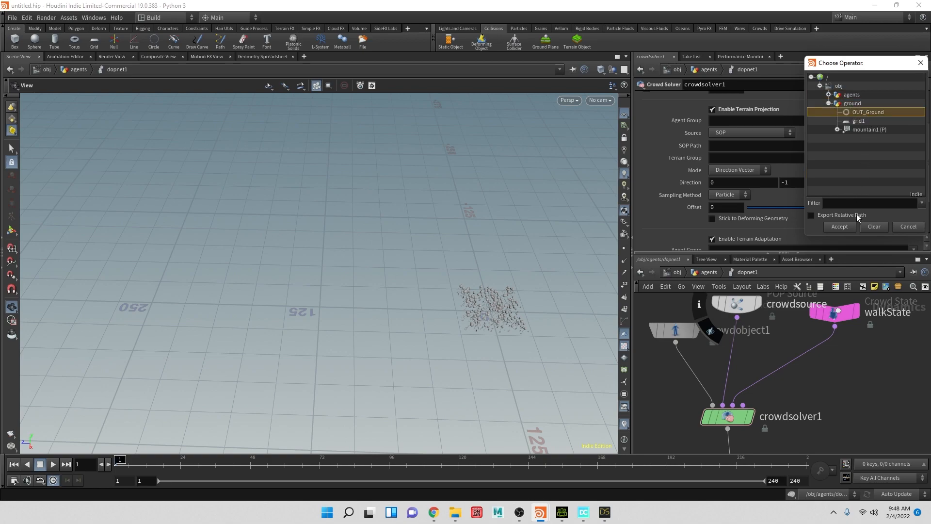
{"action": "left_click", "coordinate": [841, 227]}
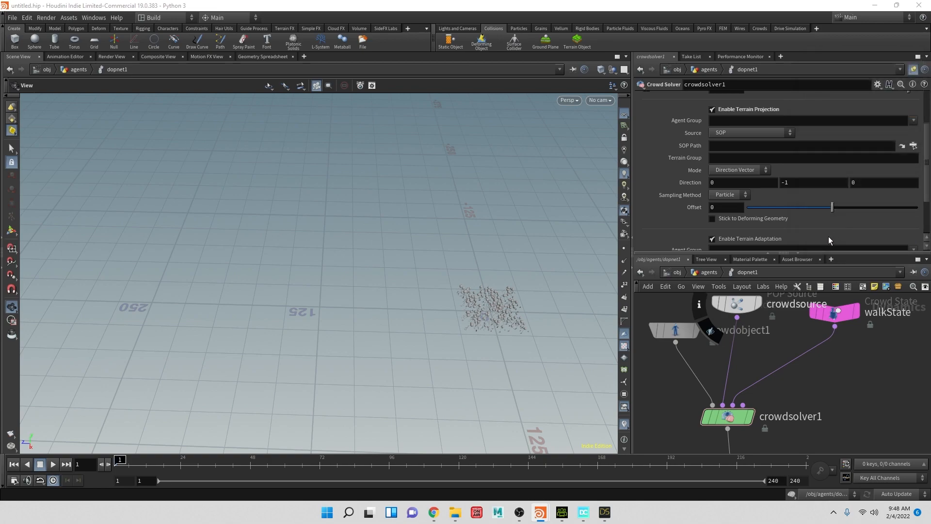
{"action": "left_click_drag", "start_coordinate": [544, 326], "coordinate": [424, 311]}
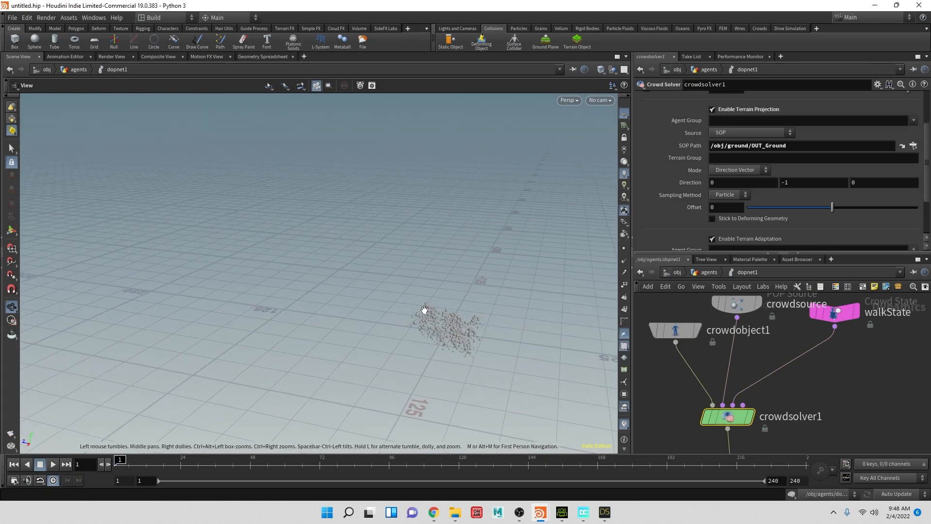
Enable foot locking on crowdsolver1, toggling it off and back on to compare the agents
{"action": "scroll", "coordinate": [753, 185], "scroll_direction": "up", "scroll_amount": 3}
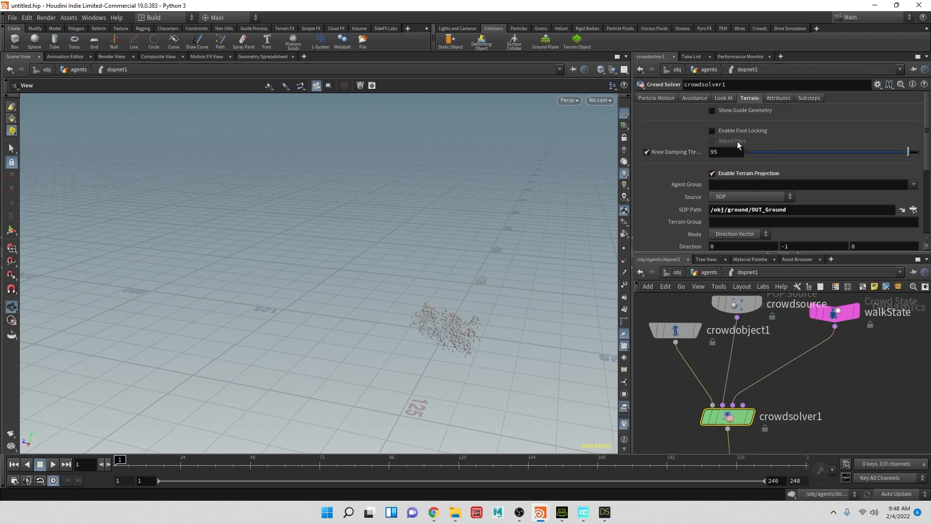
{"action": "left_click", "coordinate": [723, 130]}
{"action": "left_click_drag", "start_coordinate": [442, 351], "coordinate": [347, 235]}
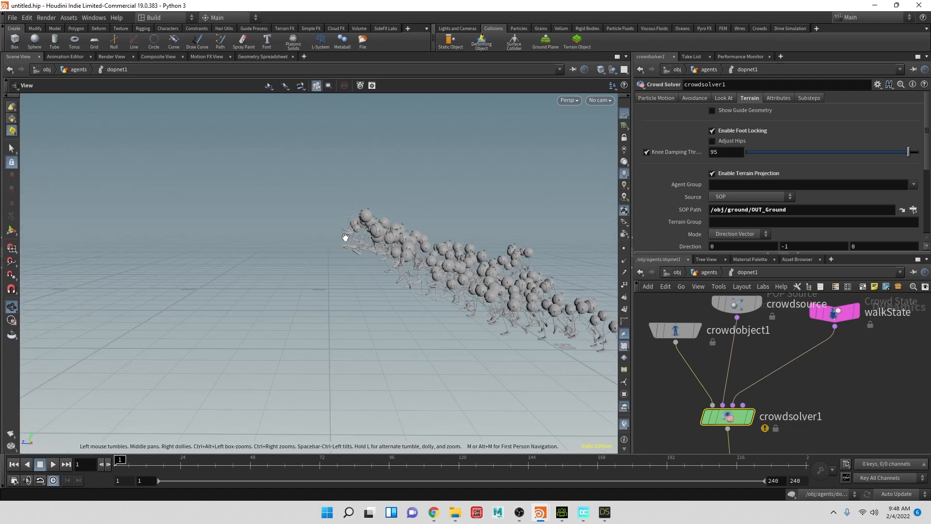
{"action": "left_click", "coordinate": [724, 129]}
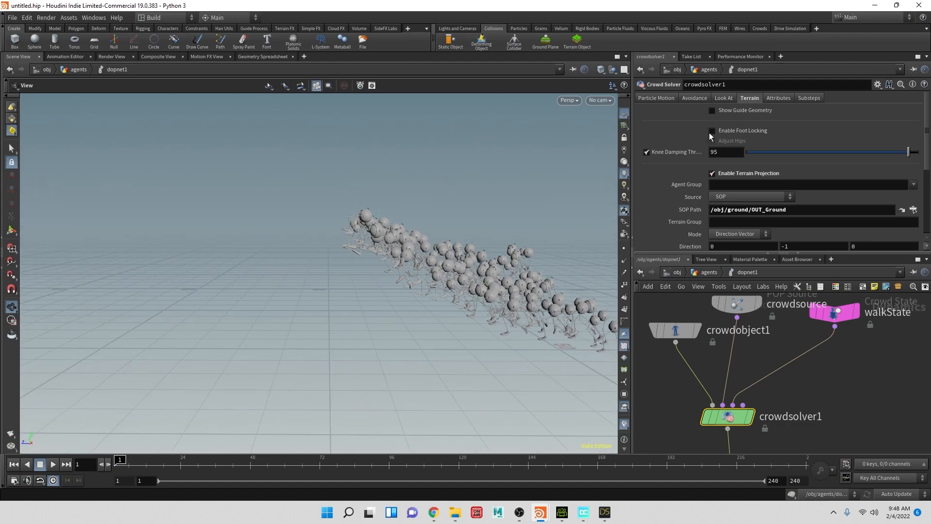
{"action": "left_click", "coordinate": [726, 129]}
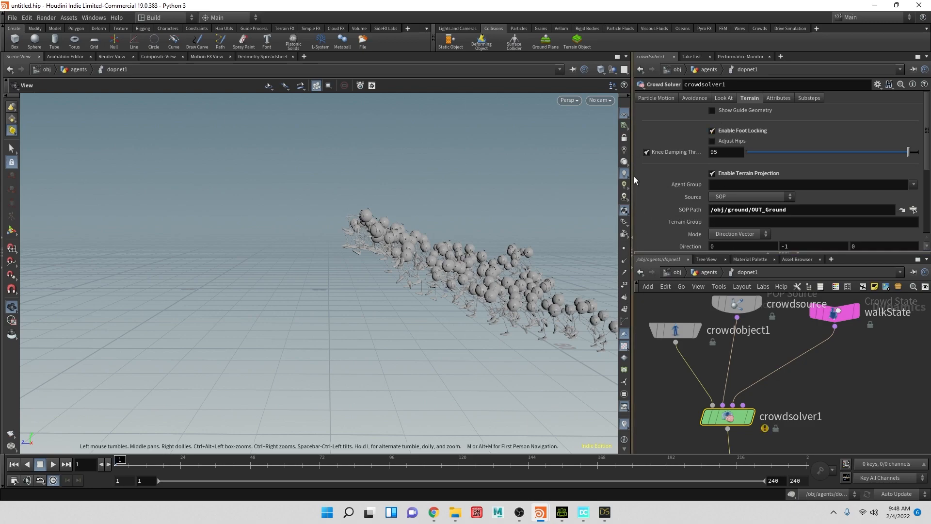
Return to the obj level and examine how the agents stand on the uneven ground
{"action": "left_click", "coordinate": [675, 273]}
{"action": "left_click_drag", "start_coordinate": [343, 347], "coordinate": [391, 353]}
{"action": "left_click", "coordinate": [708, 389]}
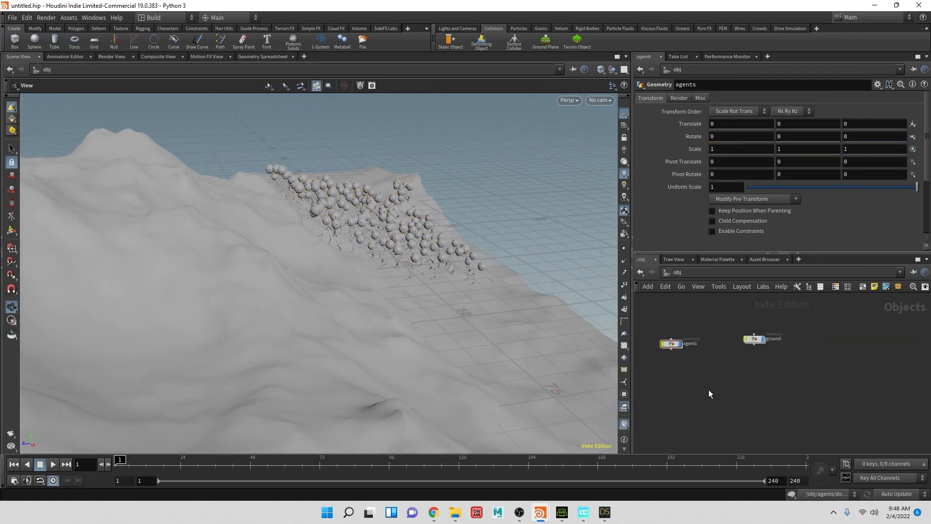
{"action": "scroll", "coordinate": [358, 308], "scroll_direction": "down", "scroll_amount": 3}
{"action": "left_click_drag", "start_coordinate": [351, 321], "coordinate": [539, 268]}
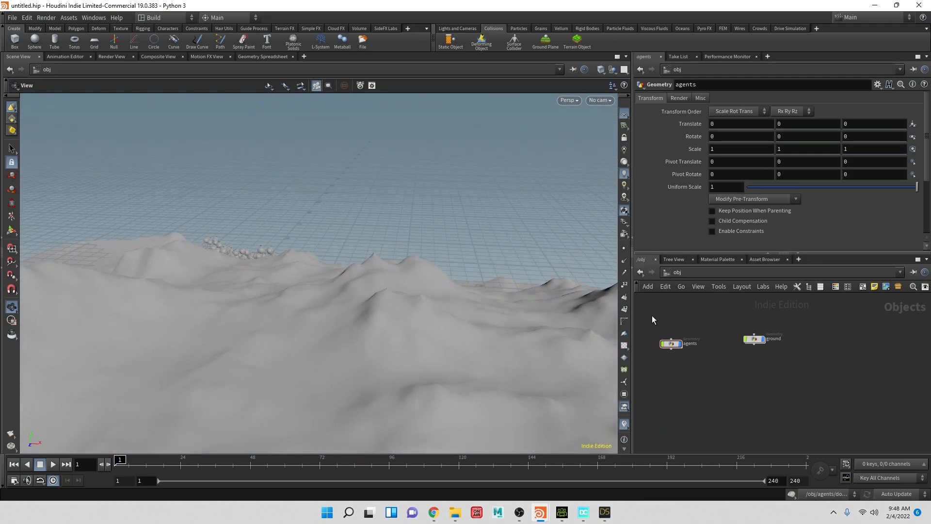
Play the crowd simulation over the terrain, examine the walking agents, and rewind to frame 1
{"action": "left_click", "coordinate": [54, 465]}
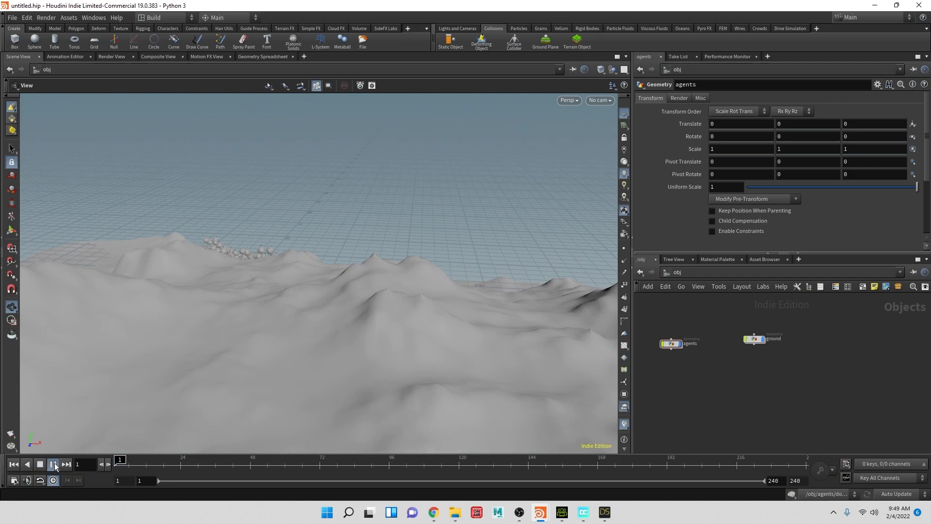
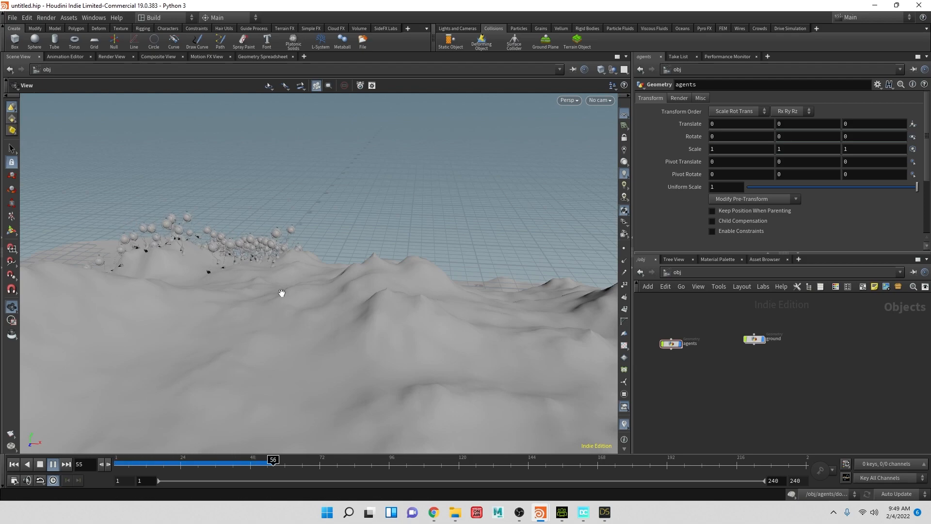
{"action": "left_click_drag", "start_coordinate": [285, 264], "coordinate": [132, 362]}
{"action": "left_click", "coordinate": [38, 465]}
{"action": "left_click_drag", "start_coordinate": [301, 389], "coordinate": [192, 342]}
{"action": "left_click", "coordinate": [53, 464]}
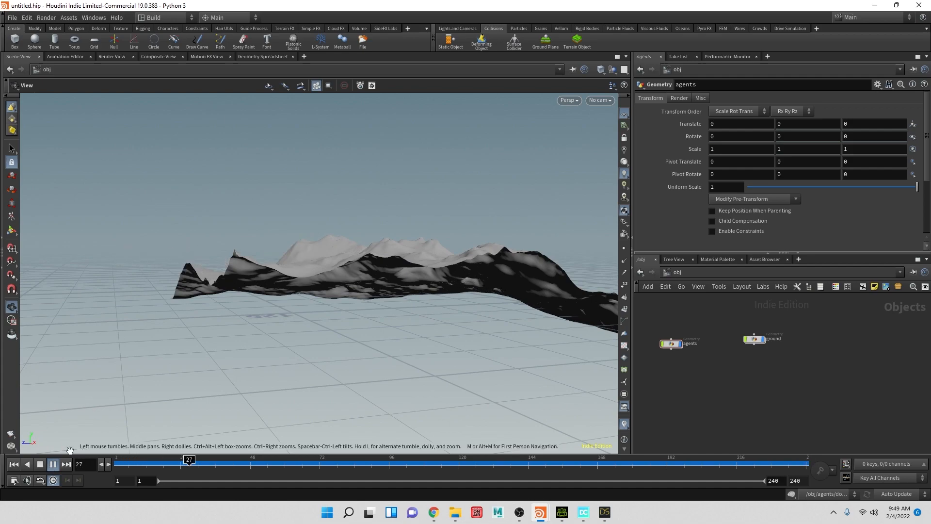
{"action": "left_click", "coordinate": [28, 465]}
{"action": "left_click", "coordinate": [14, 464]}
{"action": "left_click_drag", "start_coordinate": [378, 248], "coordinate": [428, 302]}
{"action": "middle_click_drag", "start_coordinate": [462, 250], "coordinate": [419, 359]}
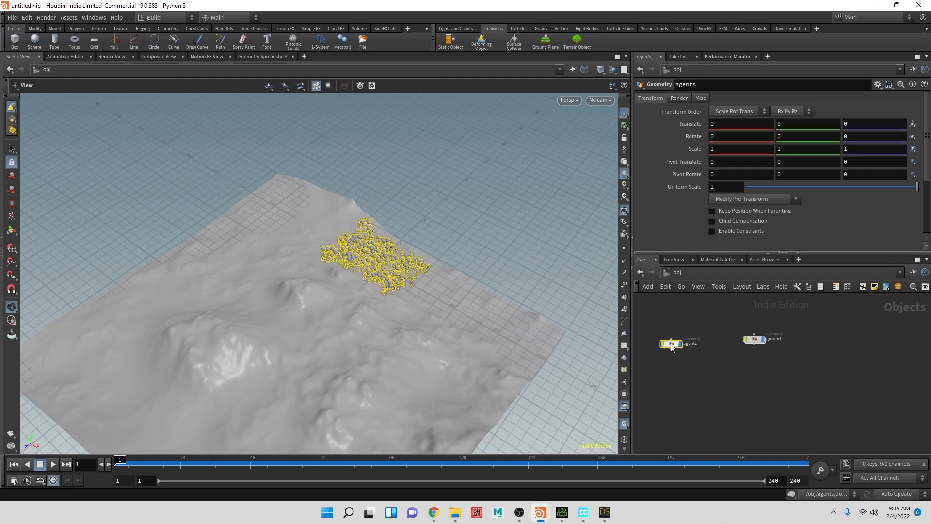
Enlarge grid1 inside the agents object to 104.2 by 45.3
{"action": "double_click", "coordinate": [672, 343]}
{"action": "left_click", "coordinate": [761, 334]}
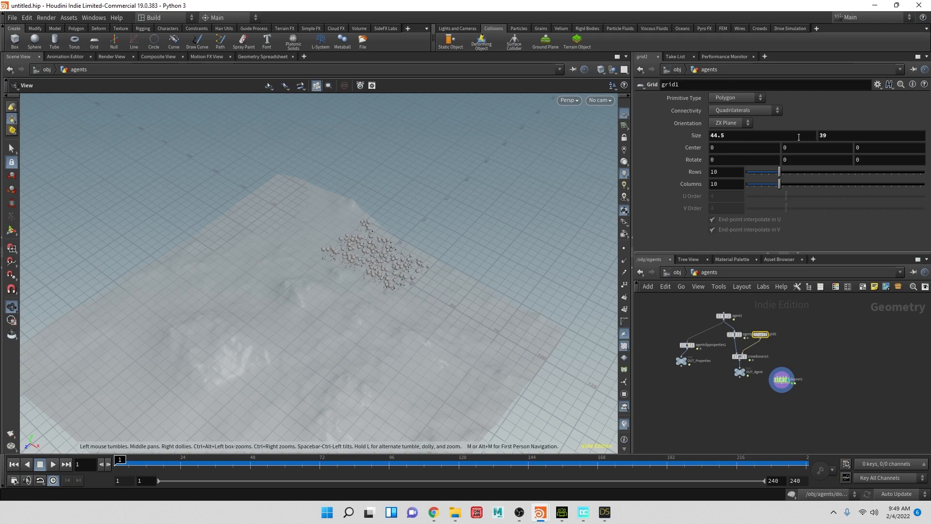
{"action": "middle_click_drag", "start_coordinate": [781, 138], "coordinate": [916, 134]}
{"action": "middle_click_drag", "start_coordinate": [824, 134], "coordinate": [924, 136]}
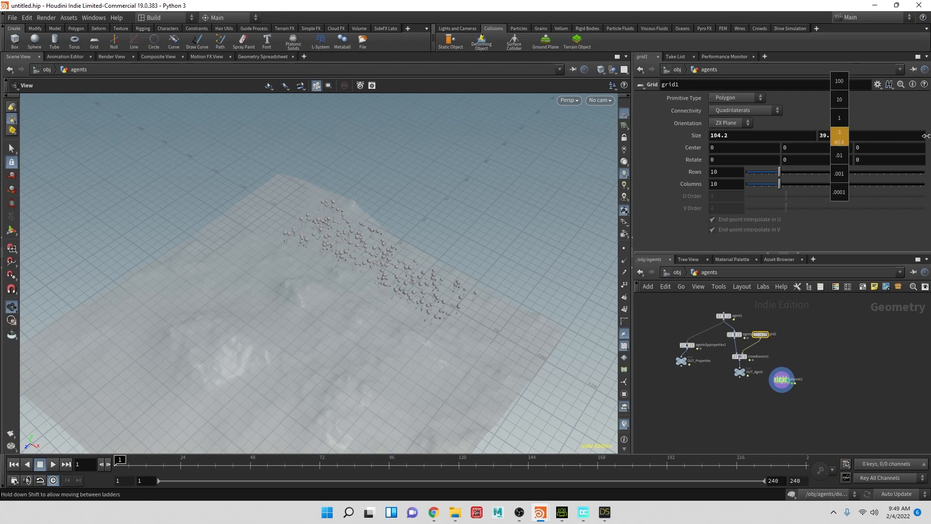
{"action": "middle_click_drag", "start_coordinate": [840, 134], "coordinate": [738, 203]}
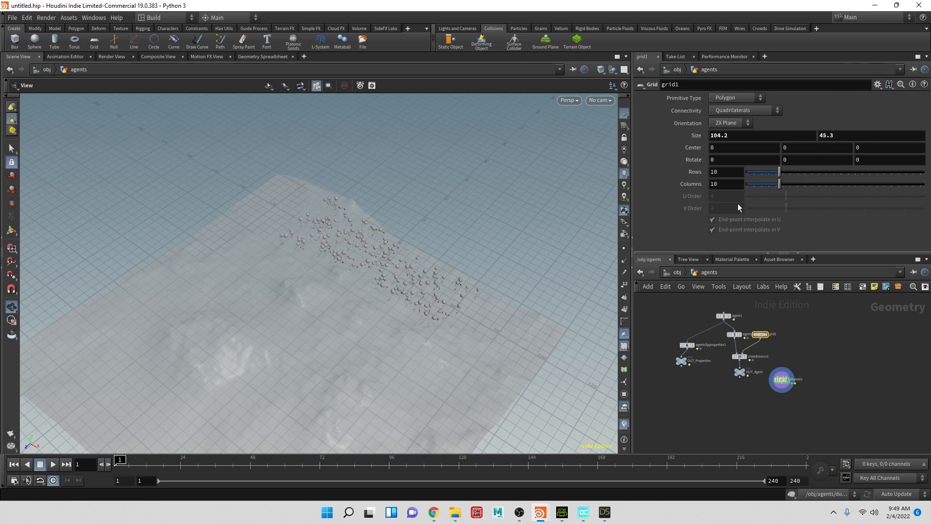
Set the number of agents on crowdsource1 to 200
{"action": "left_click", "coordinate": [740, 357]}
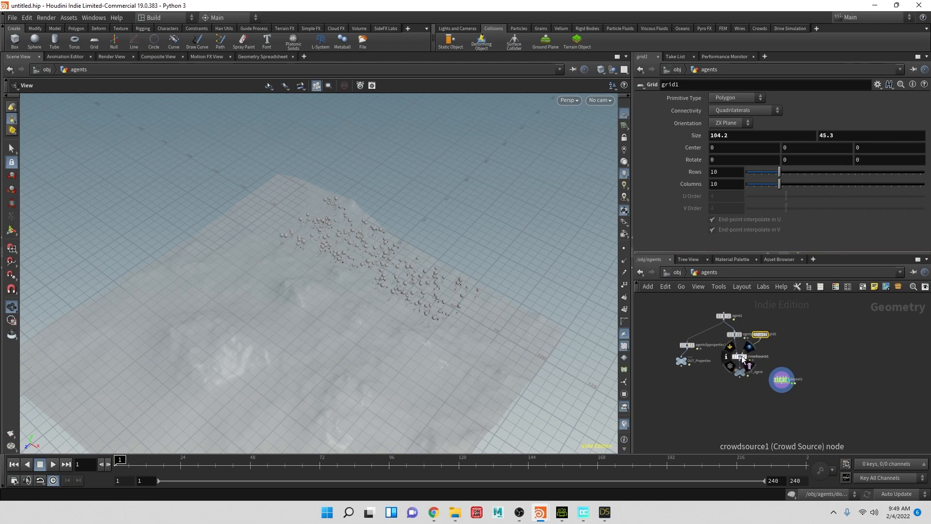
{"action": "scroll", "coordinate": [734, 162], "scroll_direction": "up", "scroll_amount": 4}
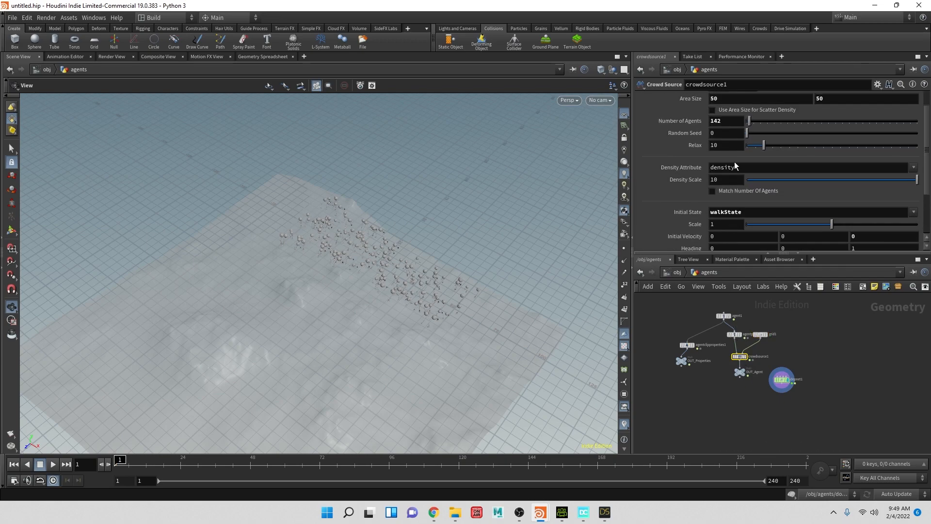
{"action": "double_click", "coordinate": [728, 146]}
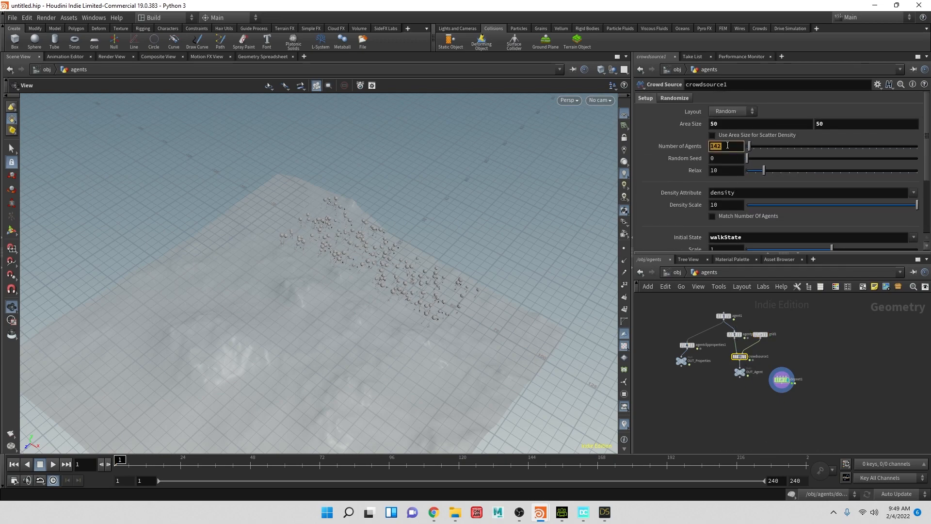
{"action": "left_click_drag", "start_coordinate": [494, 152], "coordinate": [582, 286]}
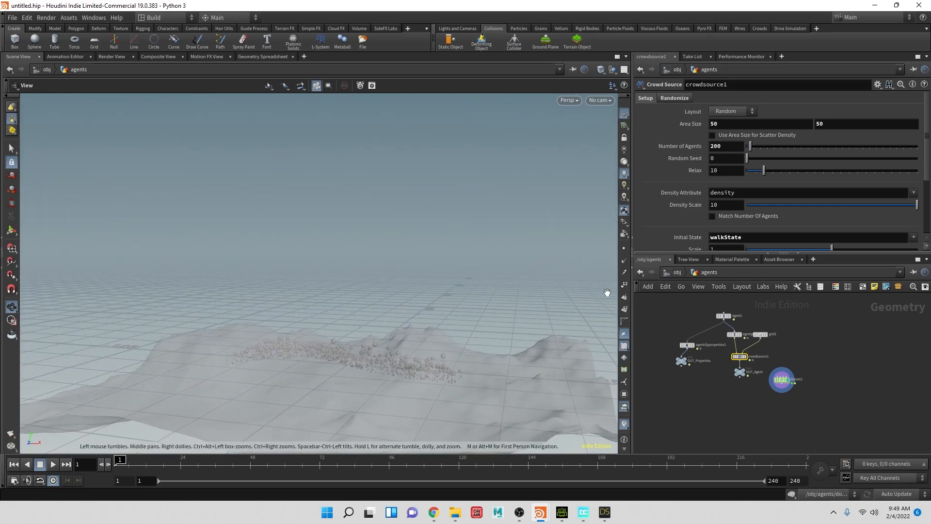
Return to the obj level, play the enlarged crowd walking over the mountains, and rewind to frame 1
{"action": "left_click", "coordinate": [677, 273]}
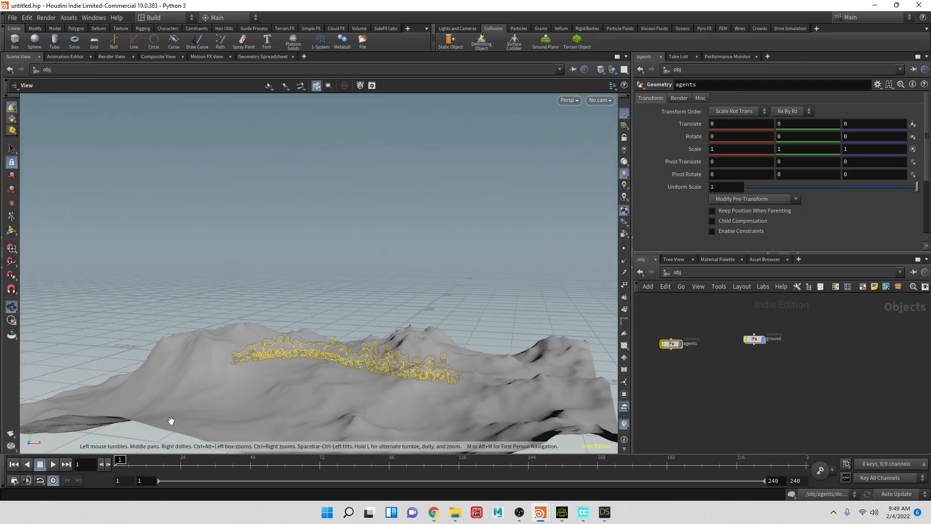
{"action": "left_click", "coordinate": [648, 389]}
{"action": "left_click", "coordinate": [52, 465]}
{"action": "scroll", "coordinate": [279, 391], "scroll_direction": "up", "scroll_amount": 4}
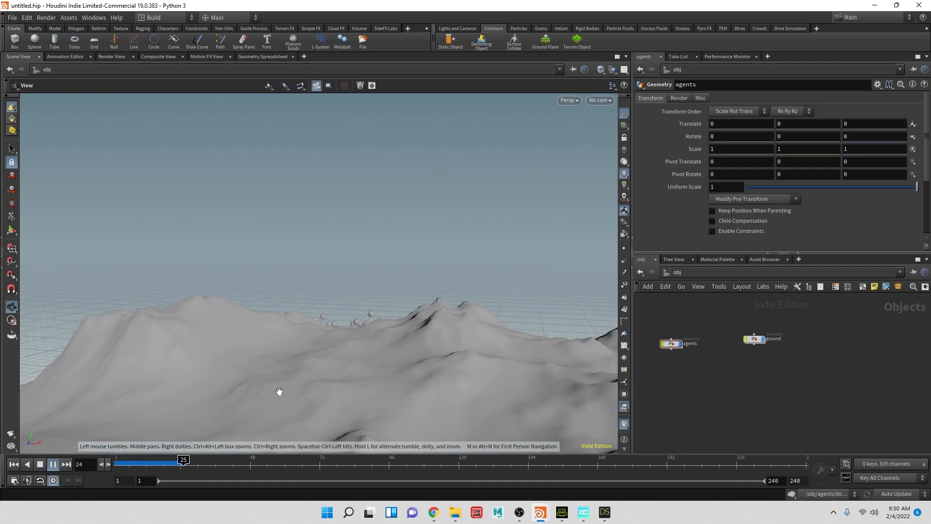
{"action": "scroll", "coordinate": [279, 390], "scroll_direction": "up", "scroll_amount": 2}
{"action": "middle_click_drag", "start_coordinate": [318, 386], "coordinate": [285, 415]}
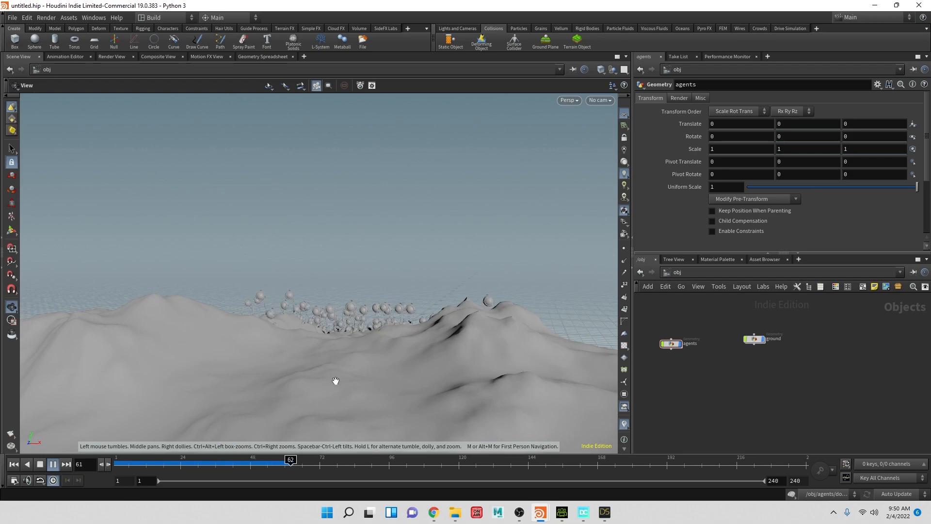
{"action": "left_click_drag", "start_coordinate": [335, 380], "coordinate": [337, 394]}
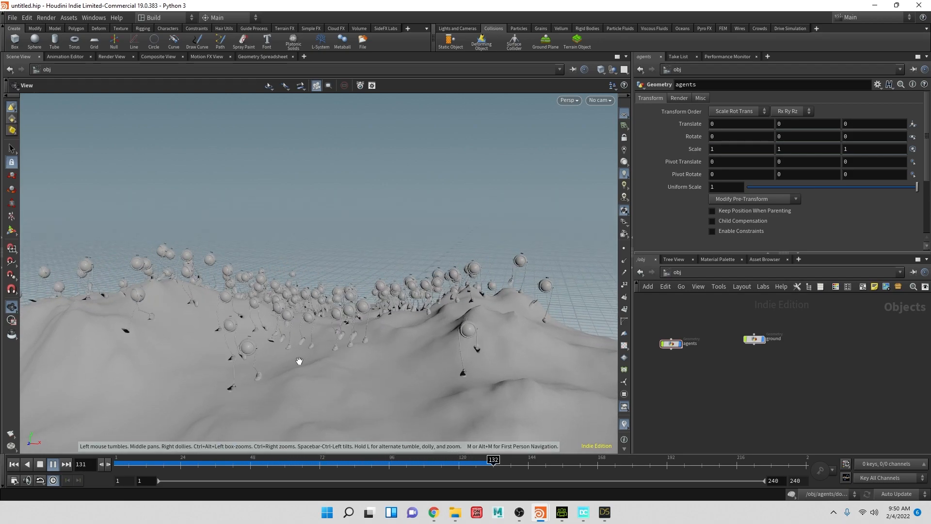
{"action": "middle_click_drag", "start_coordinate": [320, 320], "coordinate": [367, 283]}
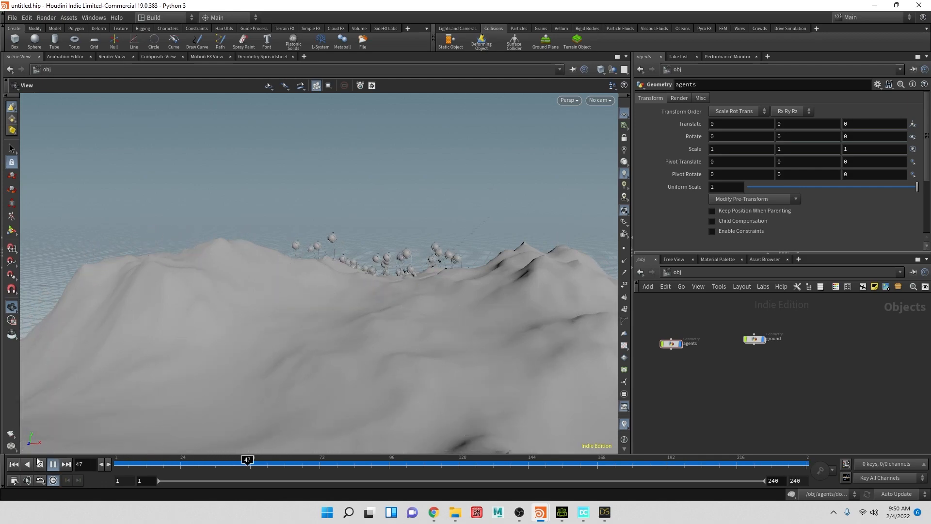
{"action": "left_click", "coordinate": [40, 465]}
{"action": "left_click", "coordinate": [14, 464]}
Resize grid1 inside the agents object to 75.3 by 45.8 and shift its center along X to reposition the crowd
{"action": "left_click_drag", "start_coordinate": [295, 409], "coordinate": [260, 297]}
{"action": "left_click_drag", "start_coordinate": [529, 333], "coordinate": [514, 383]}
{"action": "double_click", "coordinate": [671, 344]}
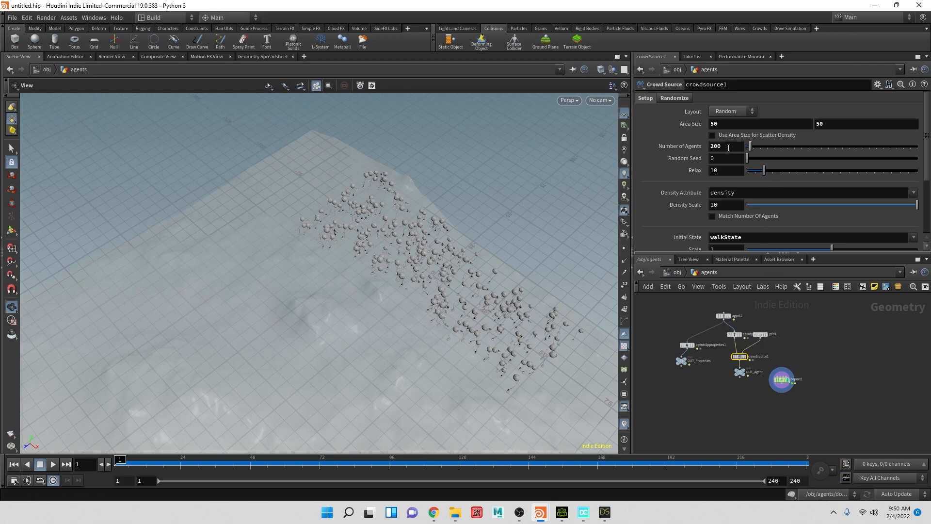
{"action": "left_click", "coordinate": [760, 335]}
{"action": "middle_click_drag", "start_coordinate": [856, 135], "coordinate": [762, 141]}
{"action": "middle_click_drag", "start_coordinate": [884, 131], "coordinate": [902, 131]}
{"action": "middle_click_drag", "start_coordinate": [757, 135], "coordinate": [728, 134]}
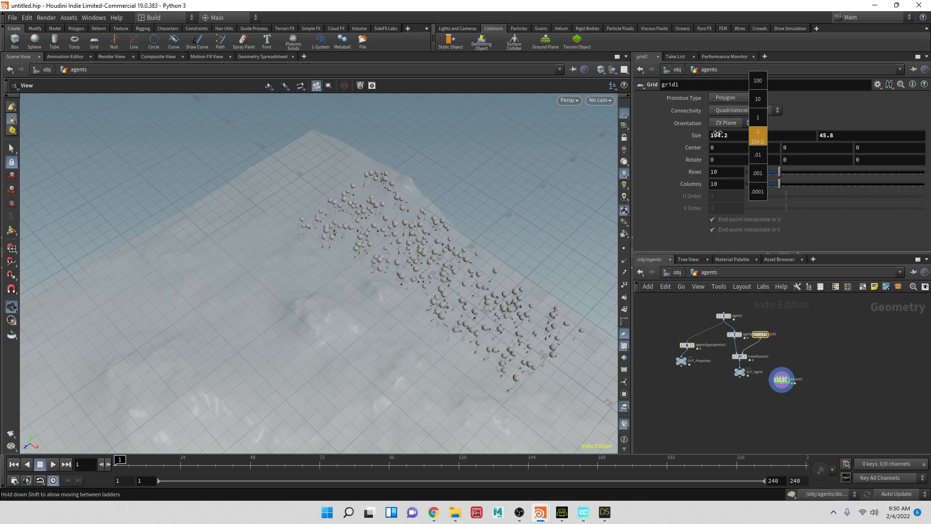
{"action": "middle_click_drag", "start_coordinate": [655, 133], "coordinate": [787, 146]}
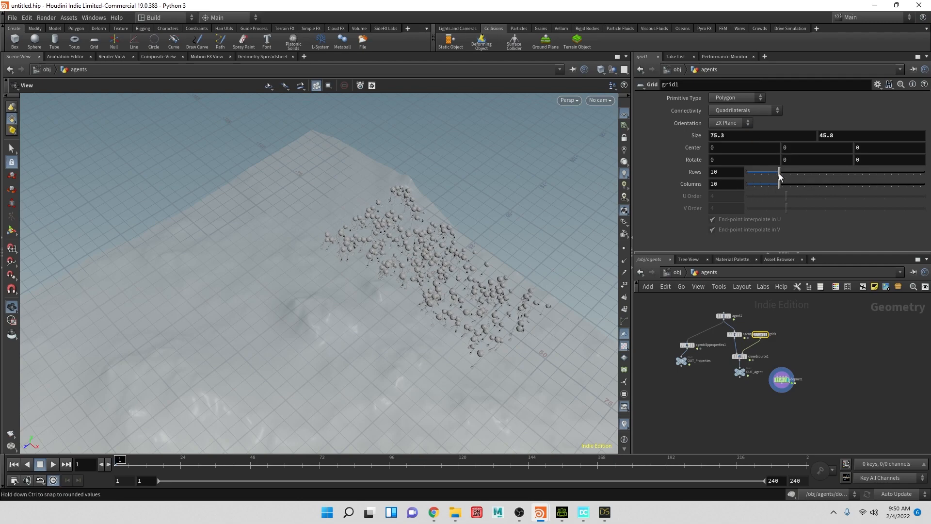
{"action": "middle_click_drag", "start_coordinate": [741, 147], "coordinate": [740, 147]}
{"action": "middle_click_drag", "start_coordinate": [604, 128], "coordinate": [756, 160]}
Add a Curve node inside the ground object and set its primitive type to NURBS Curve
{"action": "left_click", "coordinate": [677, 273]}
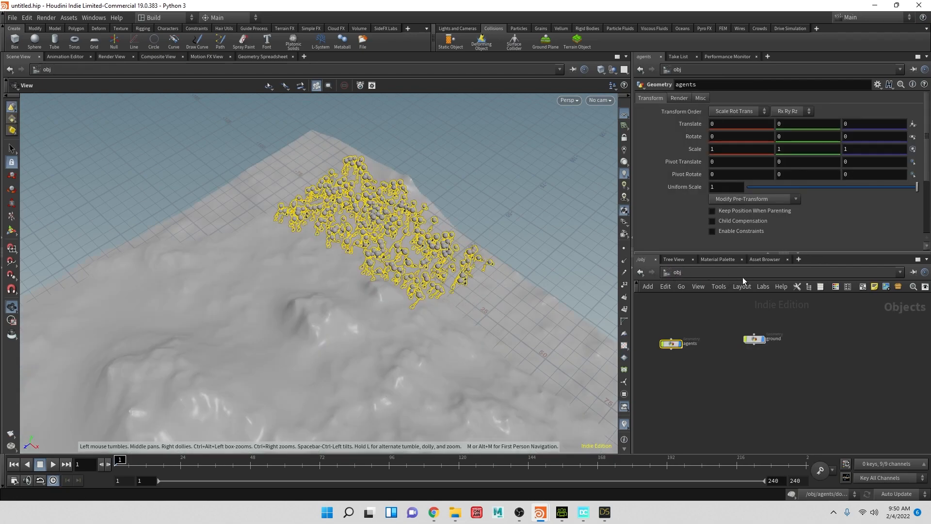
{"action": "double_click", "coordinate": [754, 339]}
{"action": "scroll", "coordinate": [641, 345], "scroll_direction": "down", "scroll_amount": 5}
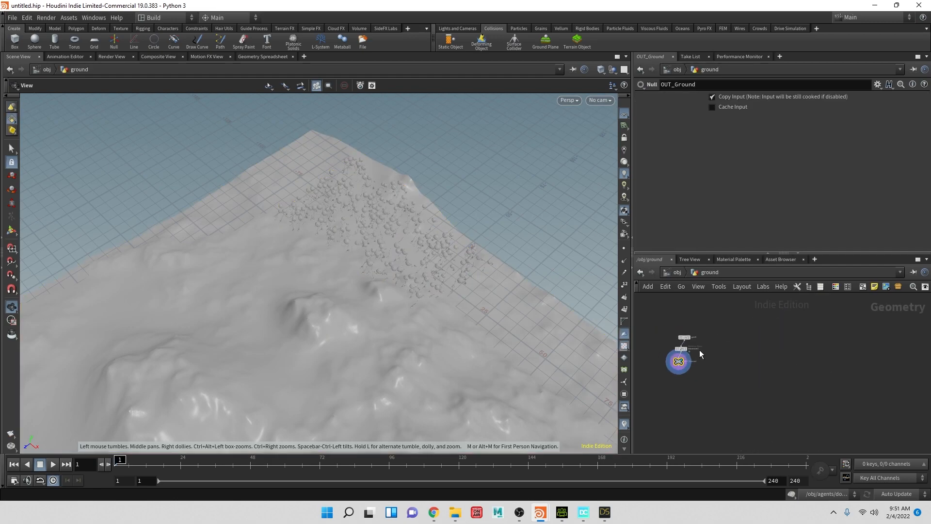
{"action": "key", "text": "Tab"}
{"action": "type", "text": "curve"}
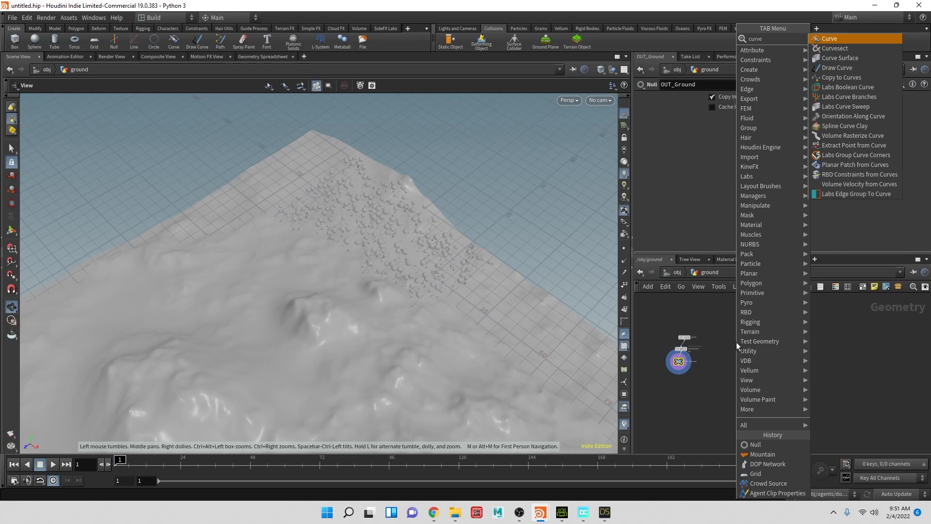
{"action": "key", "text": "Return"}
{"action": "left_click", "coordinate": [736, 342]}
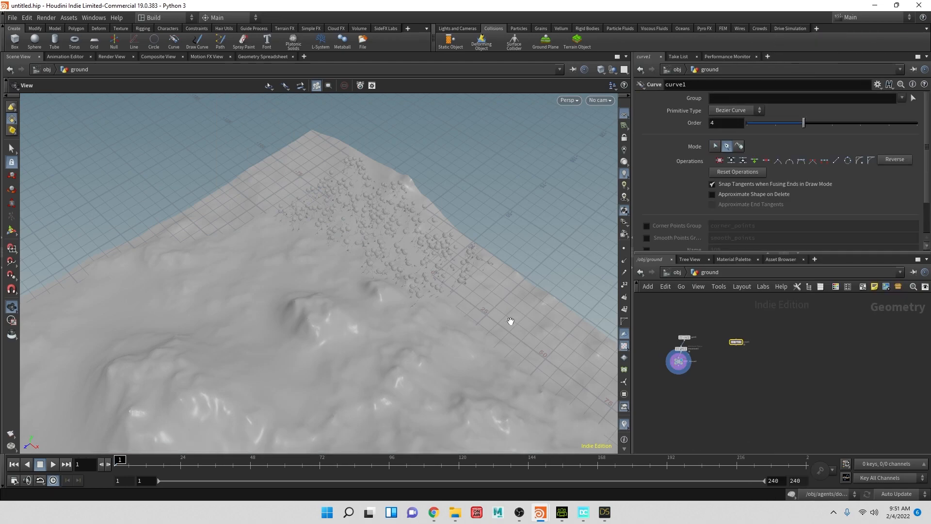
{"action": "left_click", "coordinate": [740, 110]}
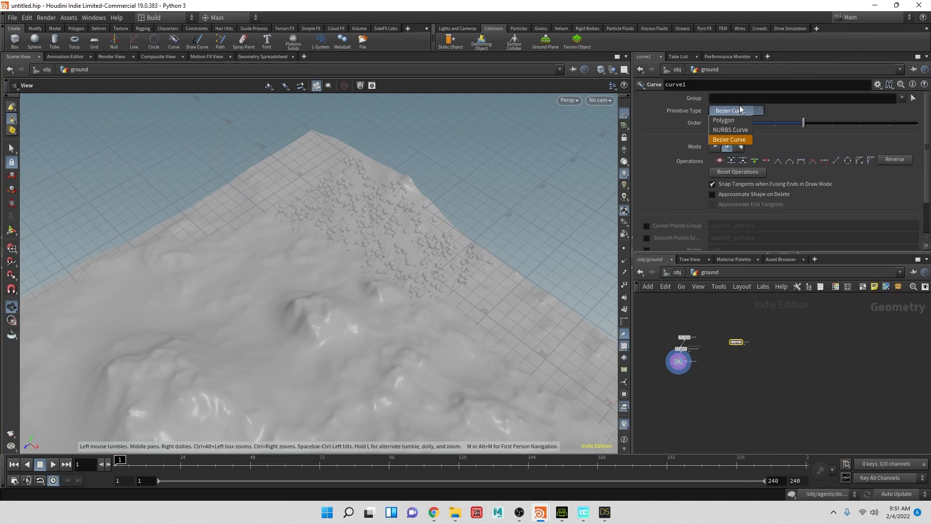
{"action": "left_click", "coordinate": [731, 129]}
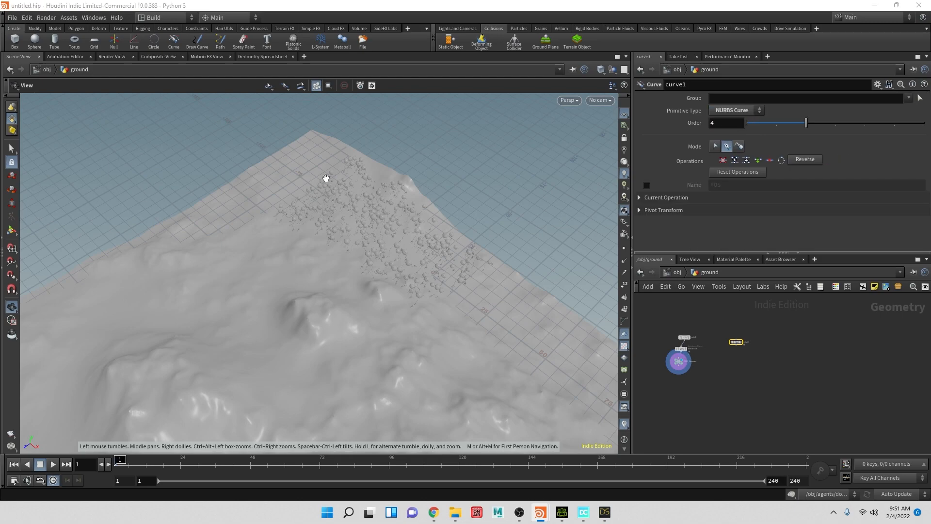
Draw curve1 with primitive snapping on the terrain, from the crowd around the hills to near the ground's opposite edge
{"action": "left_click", "coordinate": [11, 262]}
{"action": "left_click_drag", "start_coordinate": [280, 291], "coordinate": [307, 208]}
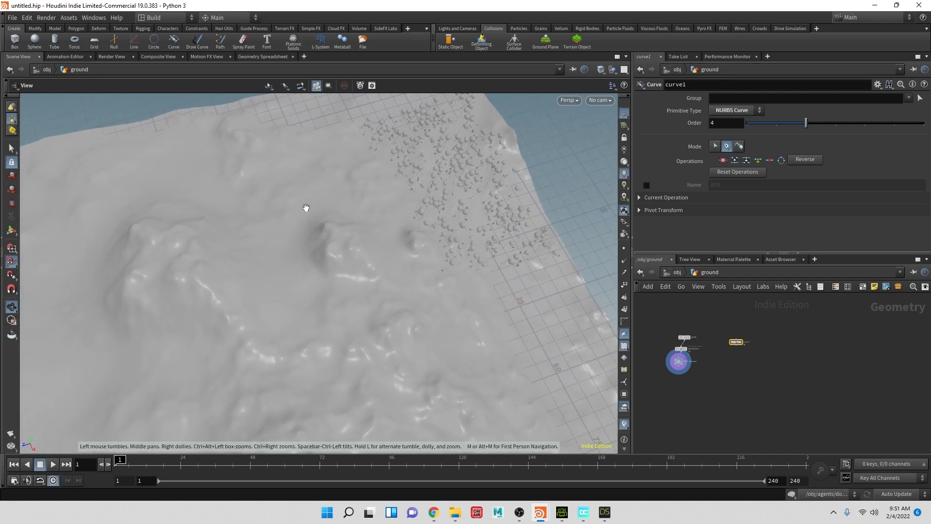
{"action": "key", "text": "Return"}
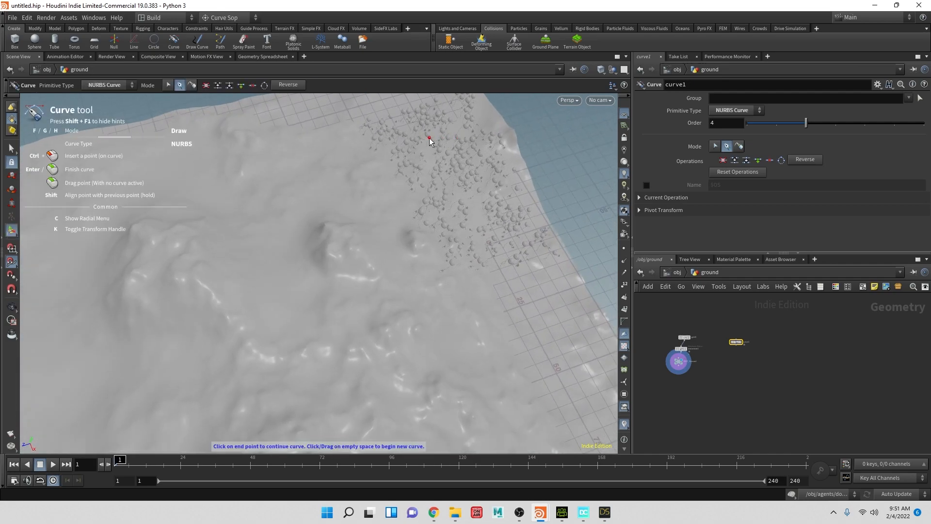
{"action": "key", "text": "Escape"}
{"action": "left_click_drag", "start_coordinate": [145, 209], "coordinate": [294, 176]}
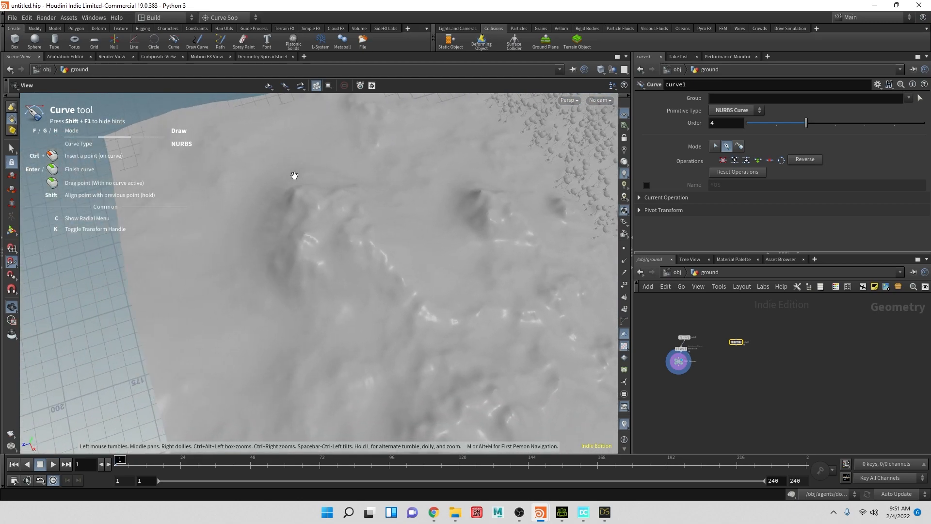
{"action": "middle_click_drag", "start_coordinate": [294, 177], "coordinate": [299, 177], "text": "alt"}
{"action": "left_click", "coordinate": [318, 370]}
{"action": "middle_click_drag", "start_coordinate": [318, 370], "coordinate": [221, 297], "text": "alt"}
{"action": "left_click", "coordinate": [363, 388]}
{"action": "key", "text": "alt+space"}
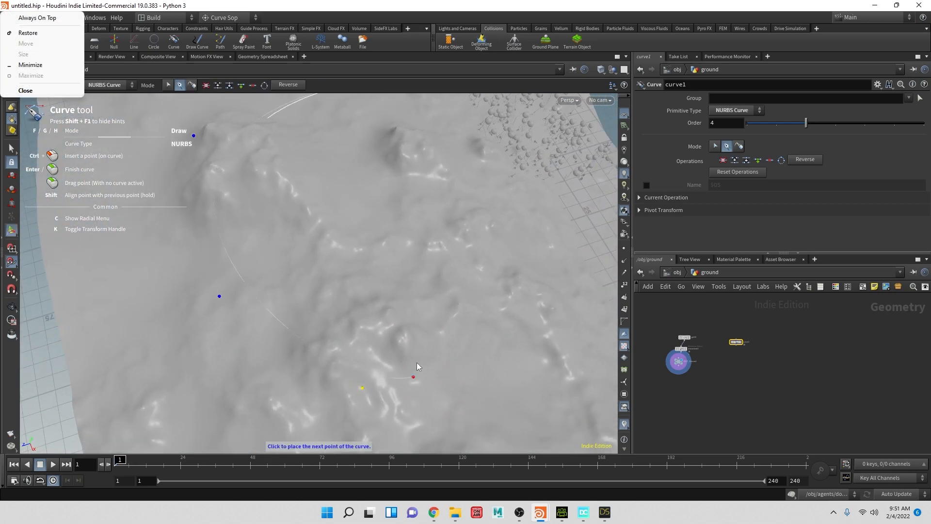
{"action": "left_click", "coordinate": [475, 350]}
{"action": "left_click", "coordinate": [472, 353]}
{"action": "middle_click_drag", "start_coordinate": [561, 362], "coordinate": [329, 331], "text": "alt"}
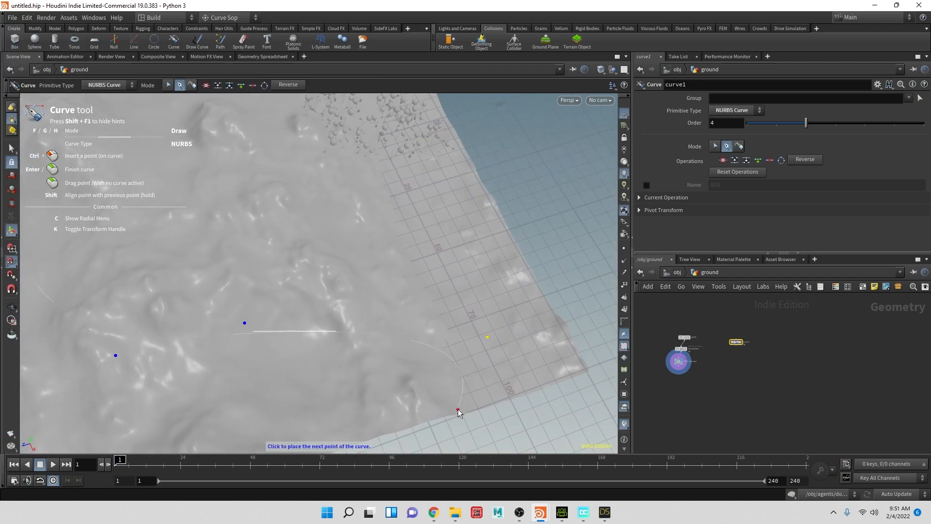
{"action": "key", "text": "Return"}
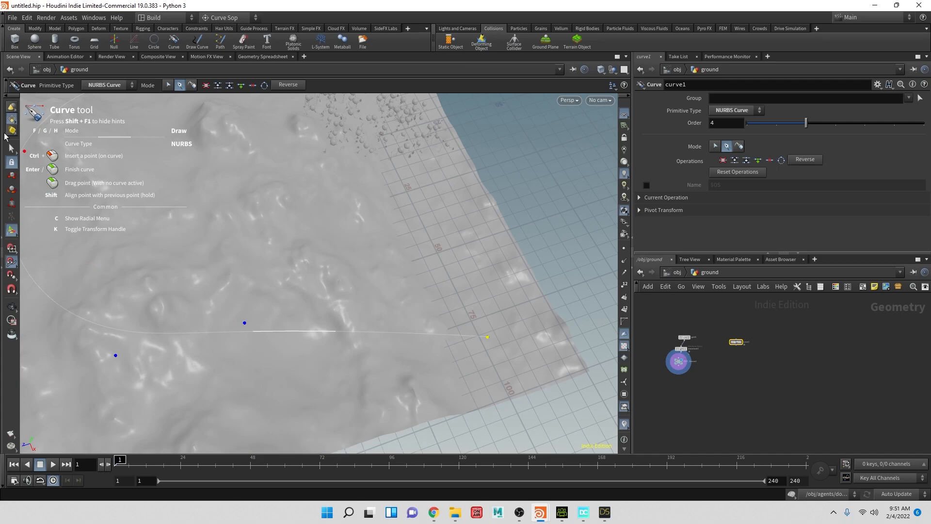
{"action": "key", "text": "Escape"}
{"action": "left_click_drag", "start_coordinate": [235, 224], "coordinate": [387, 258]}
Connect a Null to curve1, rename it OUT_Path, and return to the obj level
{"action": "key", "text": "s"}
{"action": "scroll", "coordinate": [747, 347], "scroll_direction": "up", "scroll_amount": 3}
{"action": "left_click", "coordinate": [691, 352]}
{"action": "left_click", "coordinate": [688, 385]}
{"action": "type", "text": "null"}
{"action": "key", "text": "Return"}
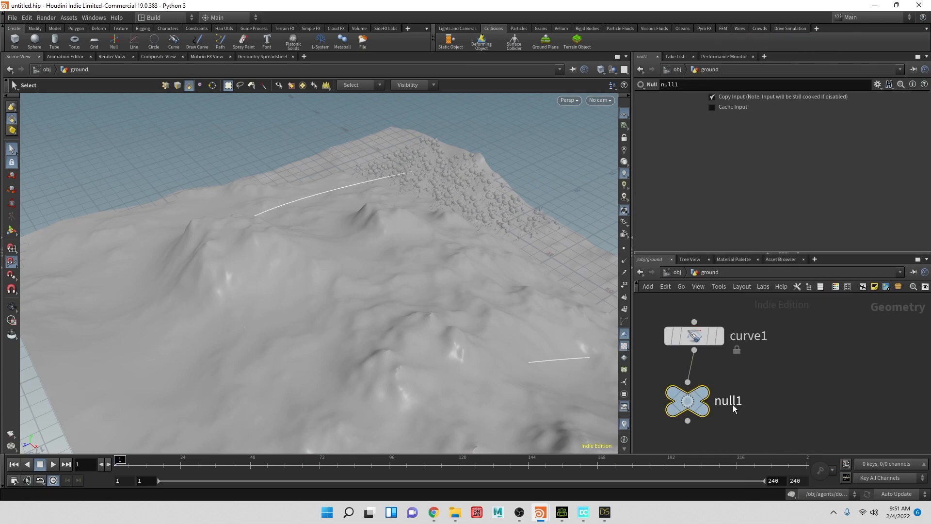
{"action": "double_click", "coordinate": [733, 402]}
{"action": "type", "text": "ou"}
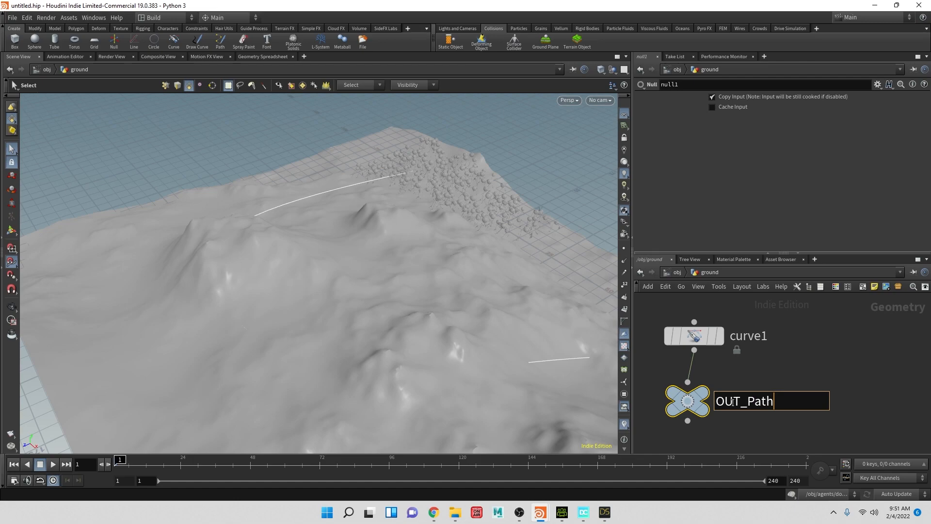
{"action": "key", "text": "Return"}
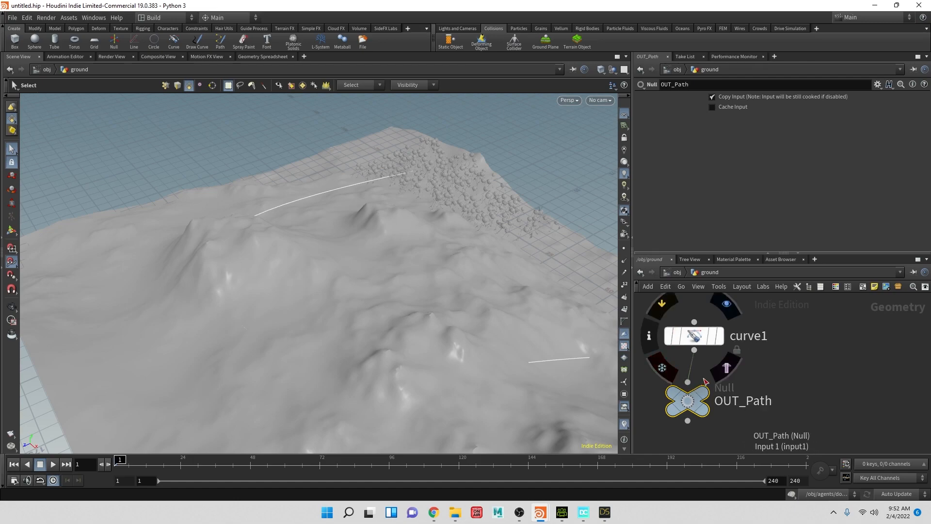
{"action": "left_click", "coordinate": [673, 272]}
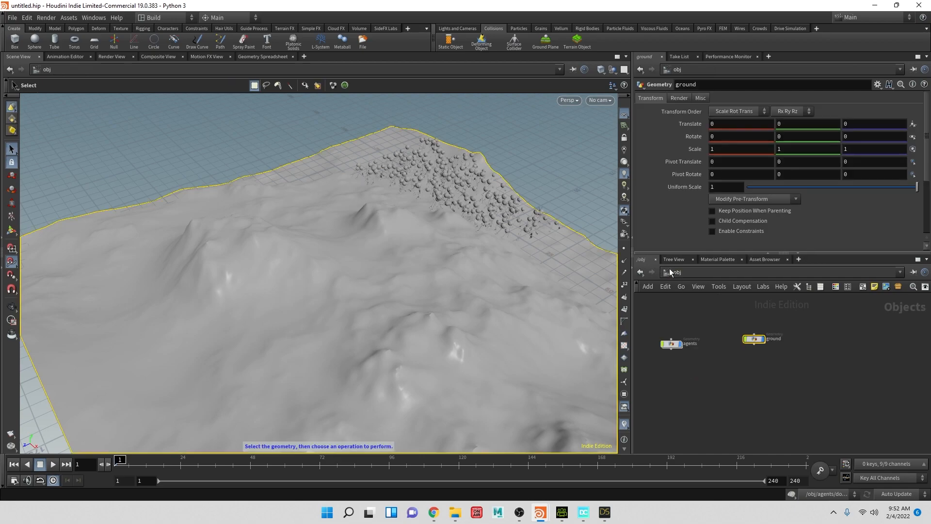
Add a POP Steer Path node inside the agents DOP network, inserted between walkState and crowdsolver1
{"action": "double_click", "coordinate": [671, 342]}
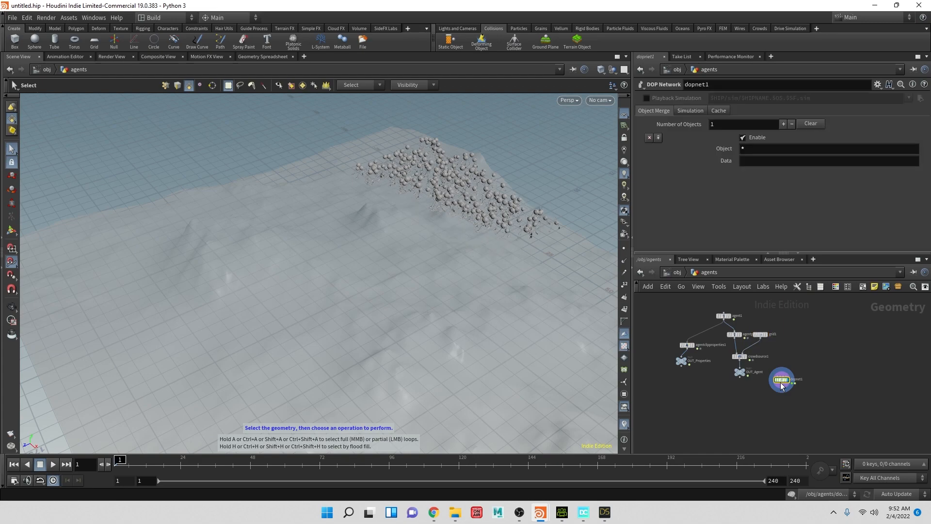
{"action": "double_click", "coordinate": [781, 379]}
{"action": "scroll", "coordinate": [820, 391], "scroll_direction": "up", "scroll_amount": 3}
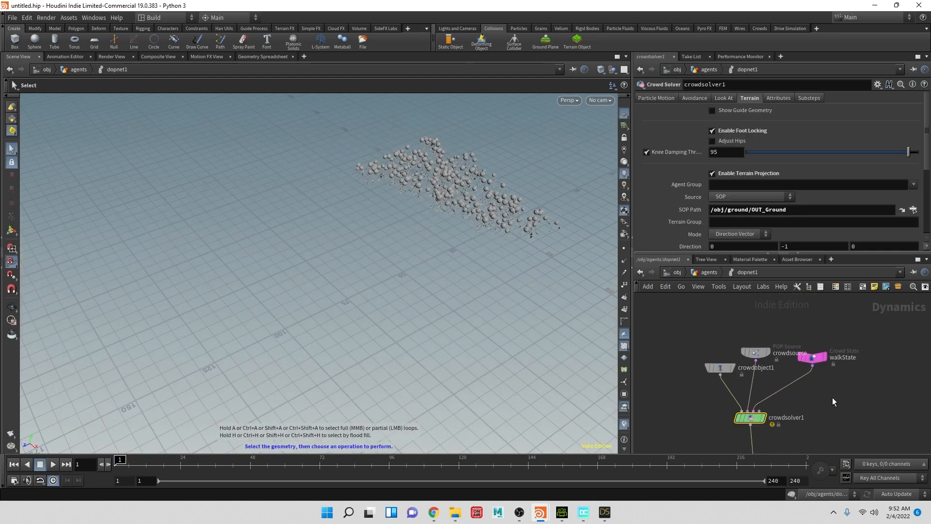
{"action": "key", "text": "Tab"}
{"action": "type", "text": "pop"}
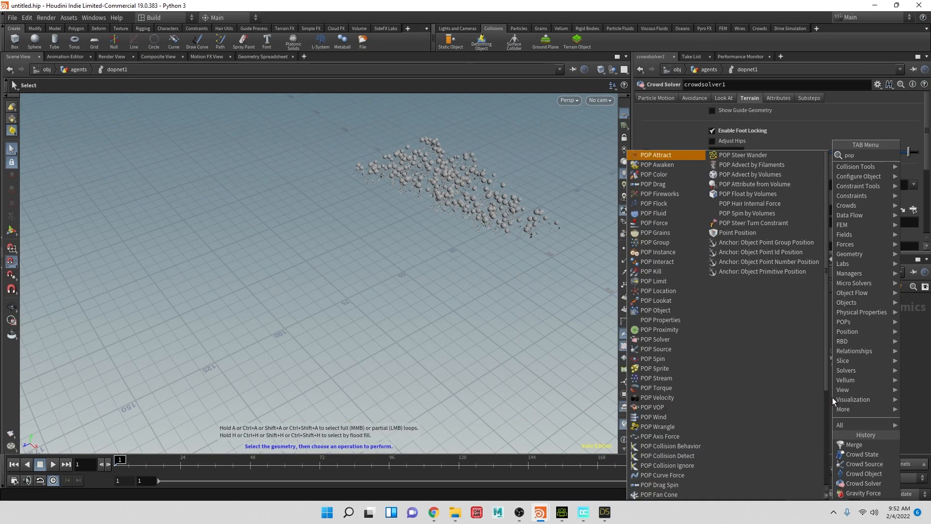
{"action": "type", "text": "st"}
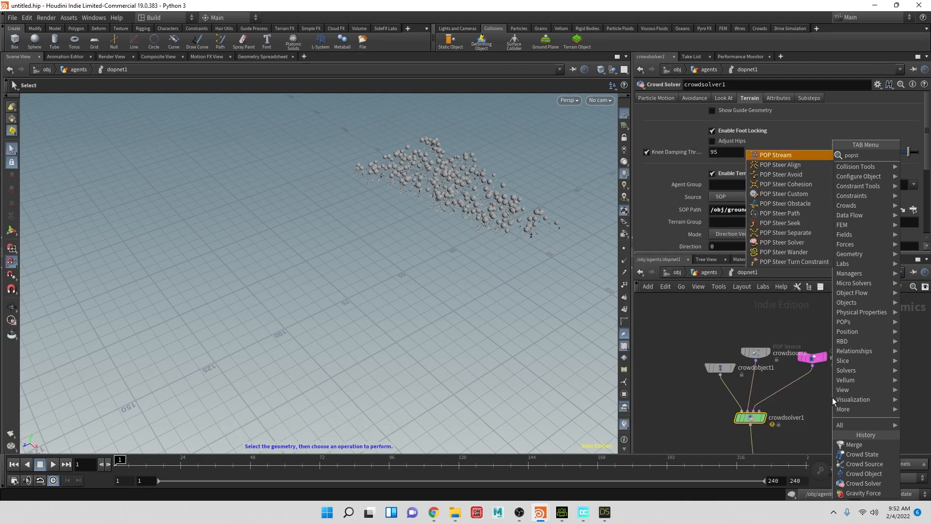
{"action": "key", "text": "BackSpace"}
{"action": "key", "text": "BackSpace"}
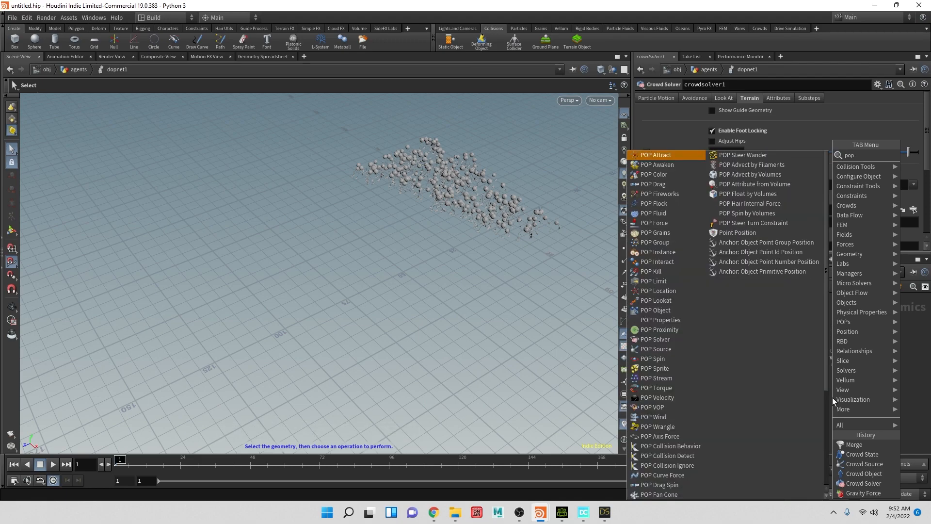
{"action": "type", "text": "steerp"}
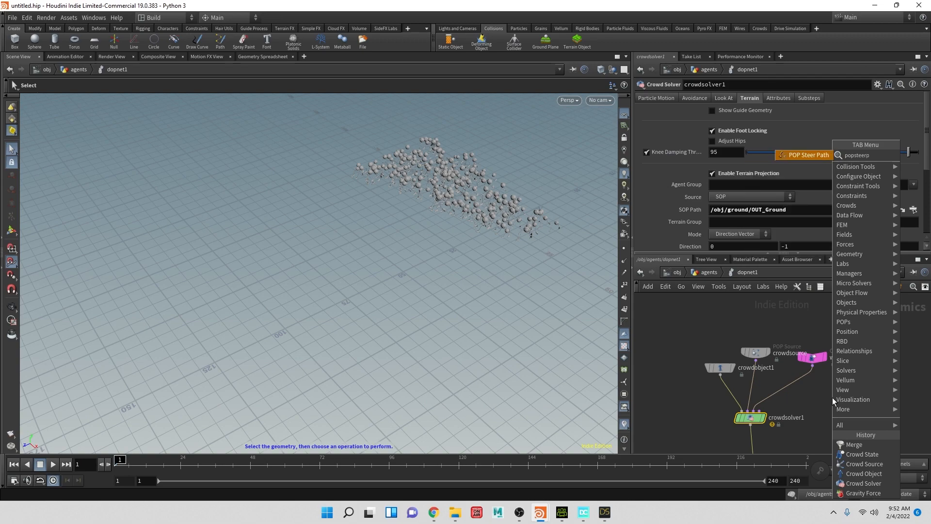
{"action": "key", "text": "Return"}
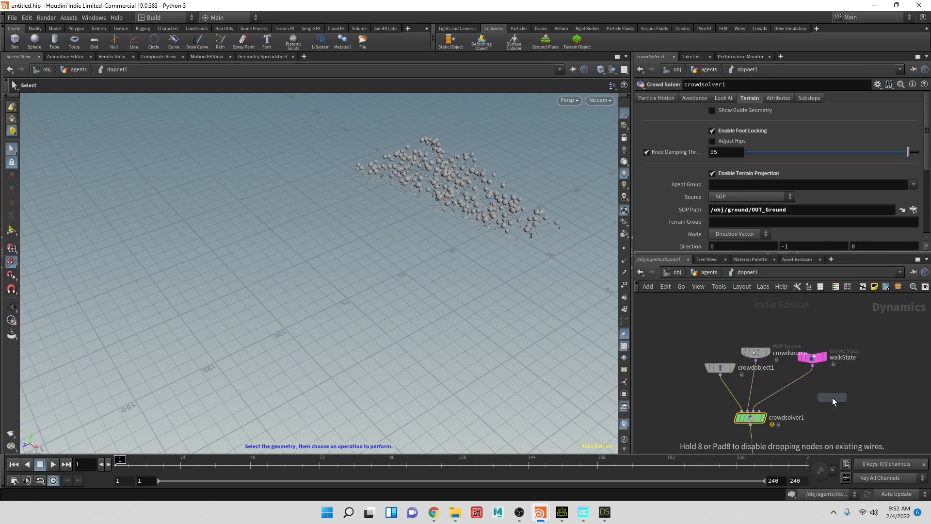
{"action": "left_click", "coordinate": [789, 384]}
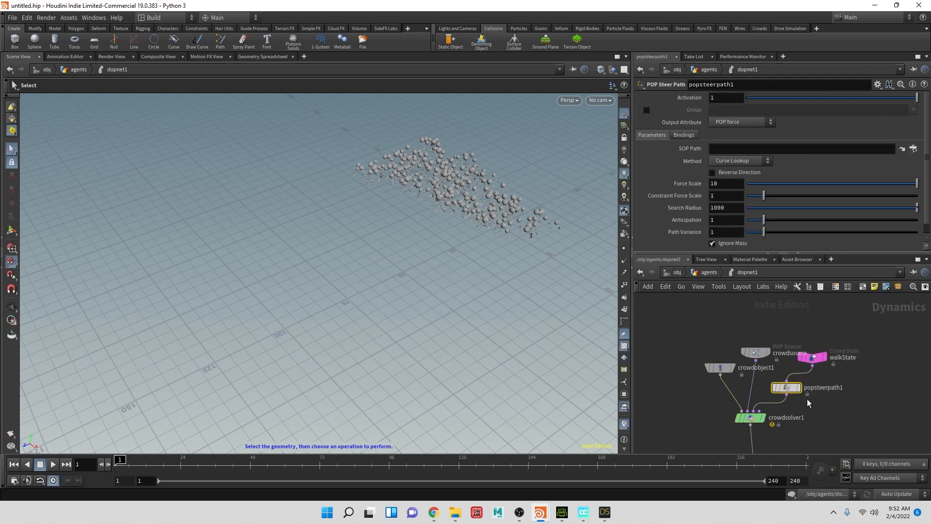
Set popsteerpath1's output attribute to Crowds steerforce and its SOP path to /obj/ground/OUT_Path
{"action": "left_click", "coordinate": [743, 122]}
{"action": "left_click", "coordinate": [733, 130]}
{"action": "left_click", "coordinate": [914, 161]}
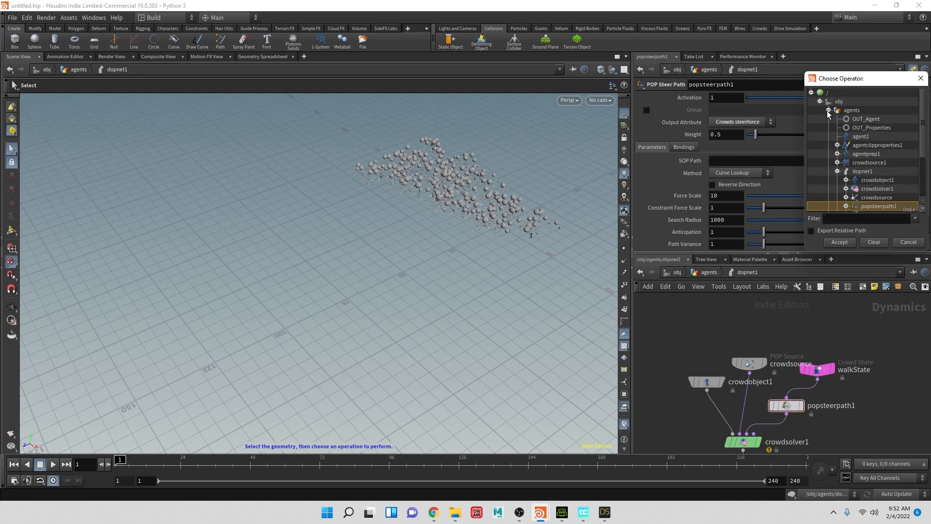
{"action": "left_click", "coordinate": [828, 112]}
{"action": "left_click", "coordinate": [866, 136]}
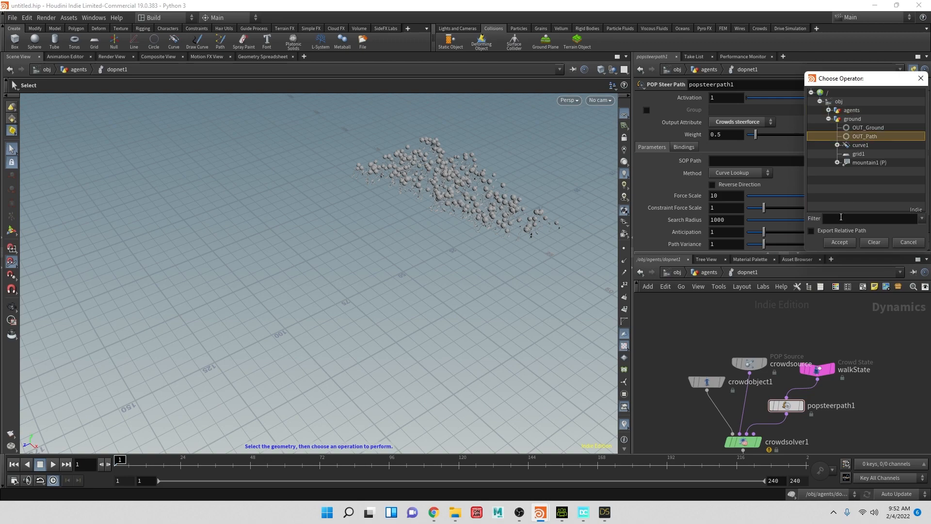
{"action": "left_click", "coordinate": [842, 245]}
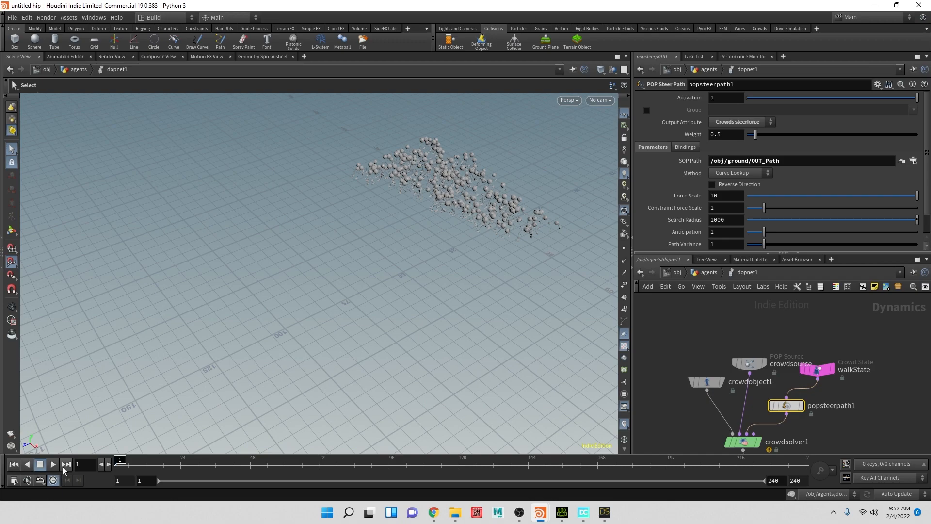
Return to the obj level and play the simulation, viewing the crowd's route over the terrain from several angles before stopping
{"action": "left_click", "coordinate": [672, 272]}
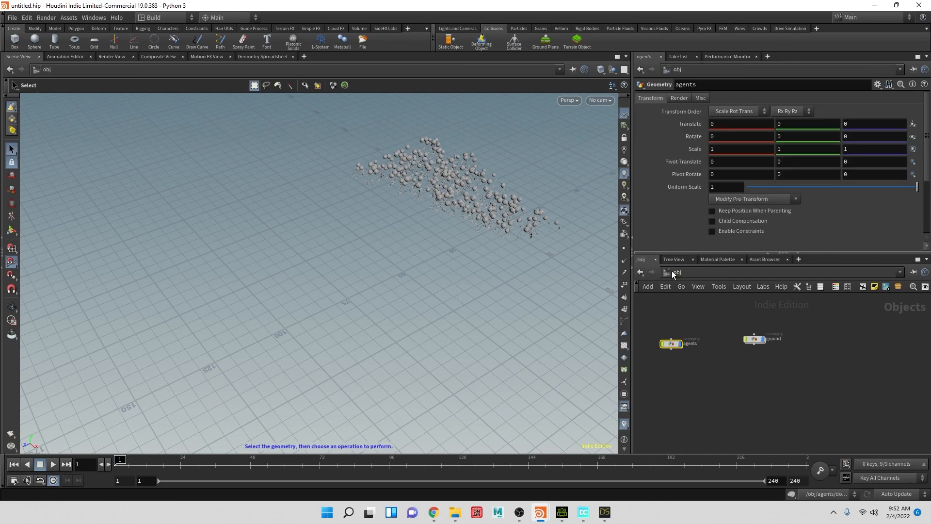
{"action": "scroll", "coordinate": [260, 323], "scroll_direction": "down", "scroll_amount": 4}
{"action": "left_click_drag", "start_coordinate": [246, 325], "coordinate": [202, 358]}
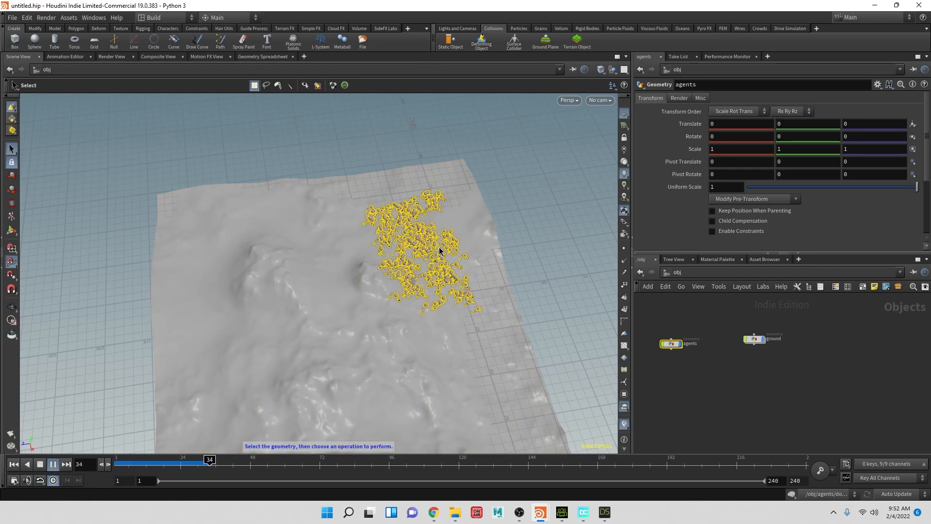
{"action": "left_click_drag", "start_coordinate": [467, 256], "coordinate": [174, 270], "text": "alt"}
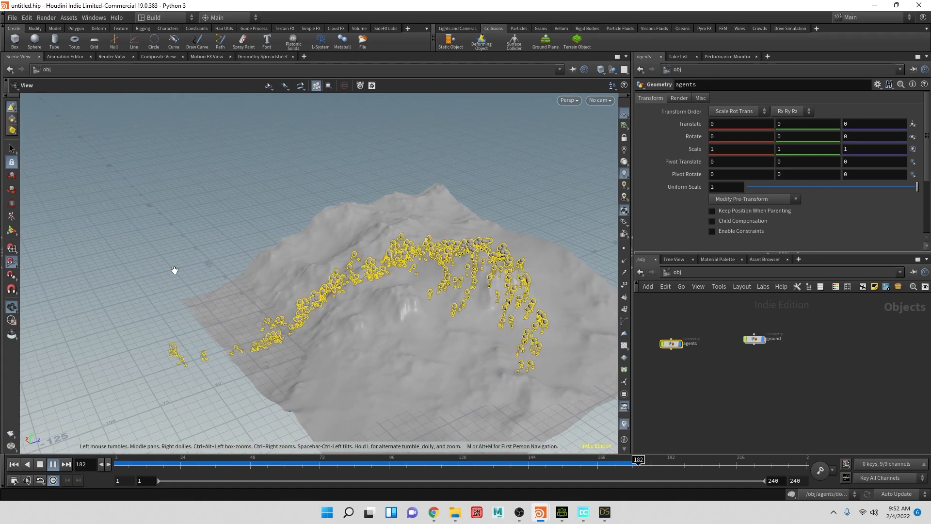
{"action": "left_click_drag", "start_coordinate": [325, 322], "coordinate": [430, 337]}
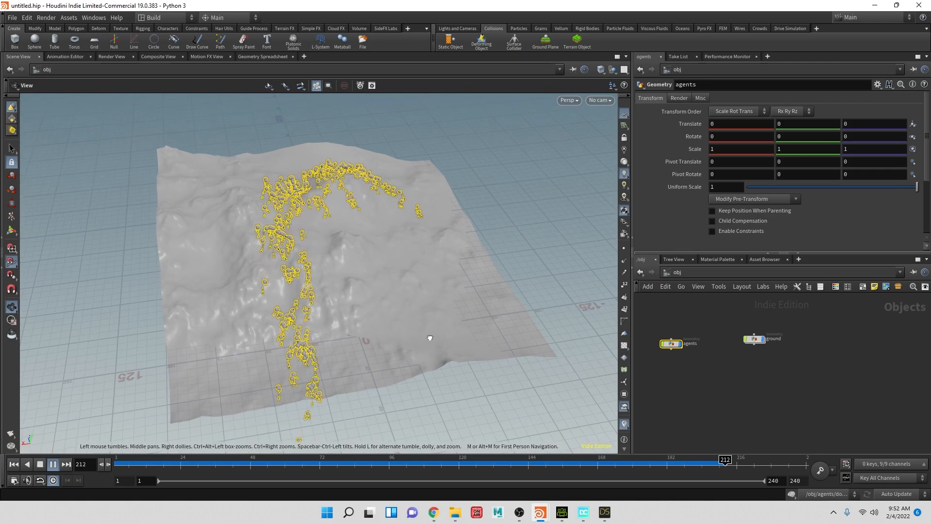
{"action": "key", "text": "s"}
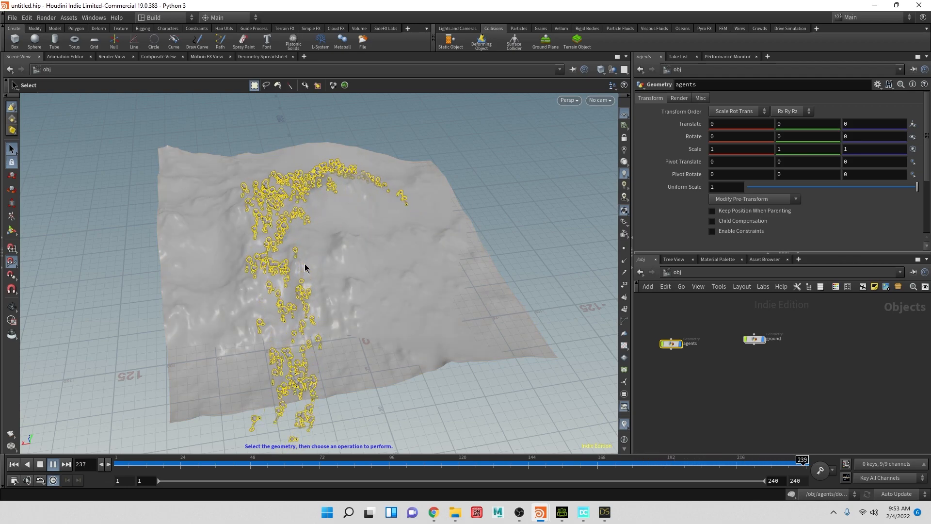
{"action": "left_click", "coordinate": [41, 465]}
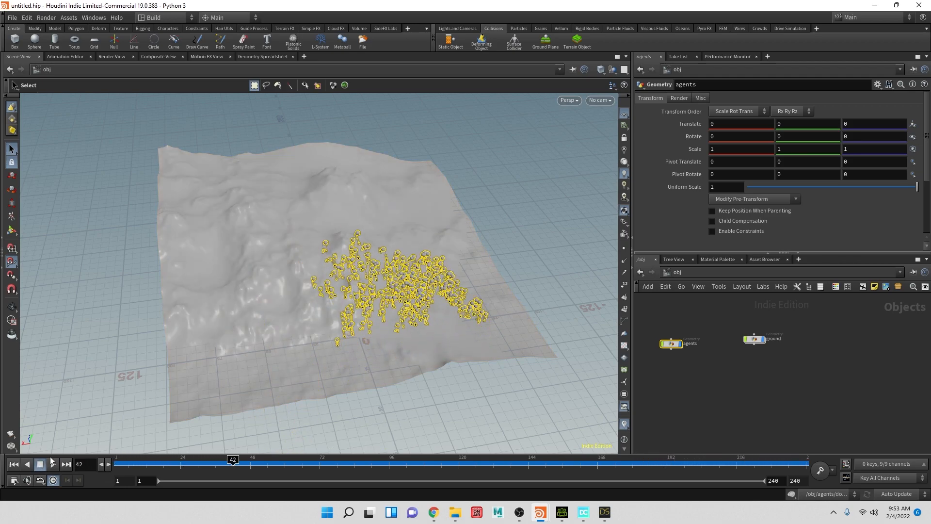
Move grid1 inside the agents object to center X -52 and reduce its first size value to 66.7, with the timeline at frame 1
{"action": "double_click", "coordinate": [674, 345]}
{"action": "scroll", "coordinate": [775, 357], "scroll_direction": "up", "scroll_amount": 5}
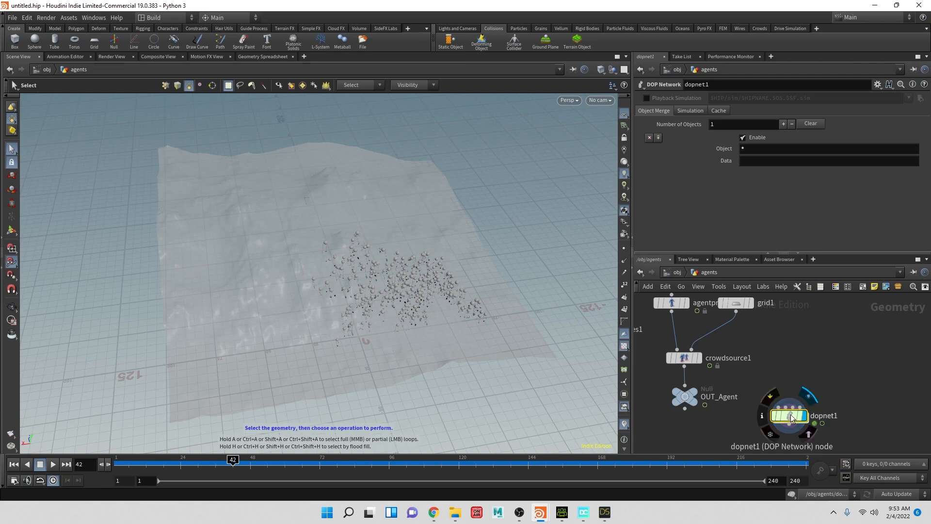
{"action": "double_click", "coordinate": [790, 416]}
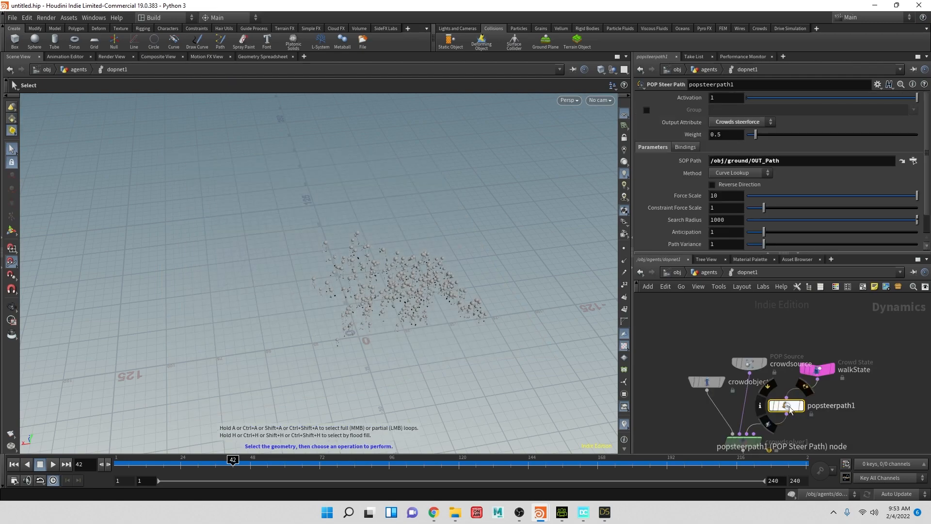
{"action": "key", "text": "u"}
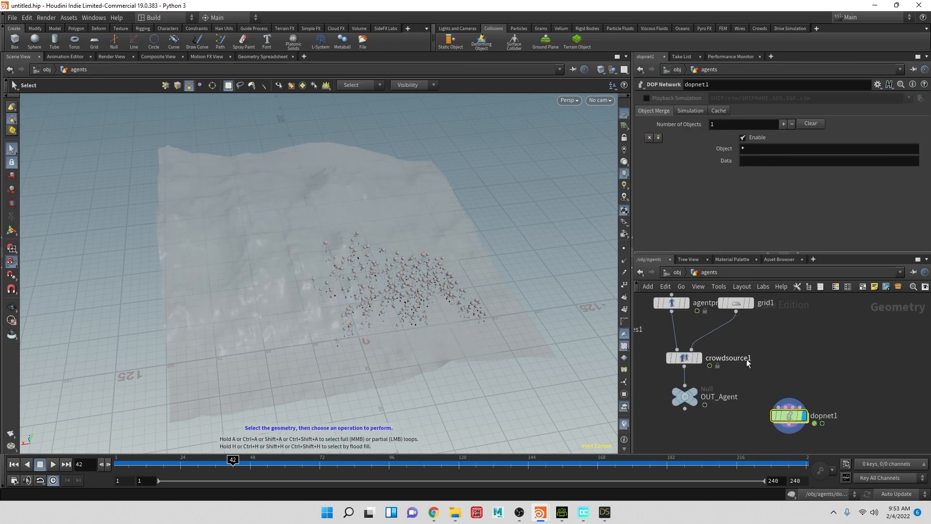
{"action": "left_click", "coordinate": [723, 304]}
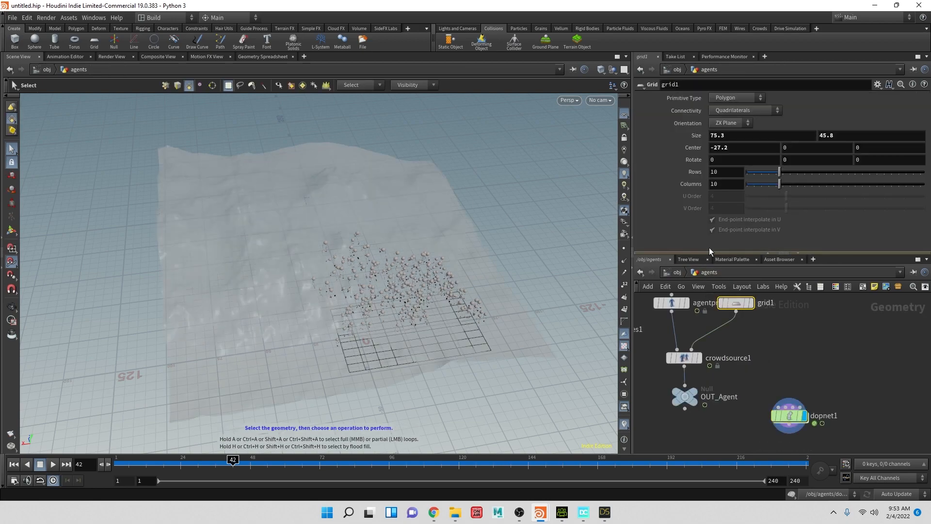
{"action": "middle_click_drag", "start_coordinate": [737, 146], "coordinate": [635, 143]}
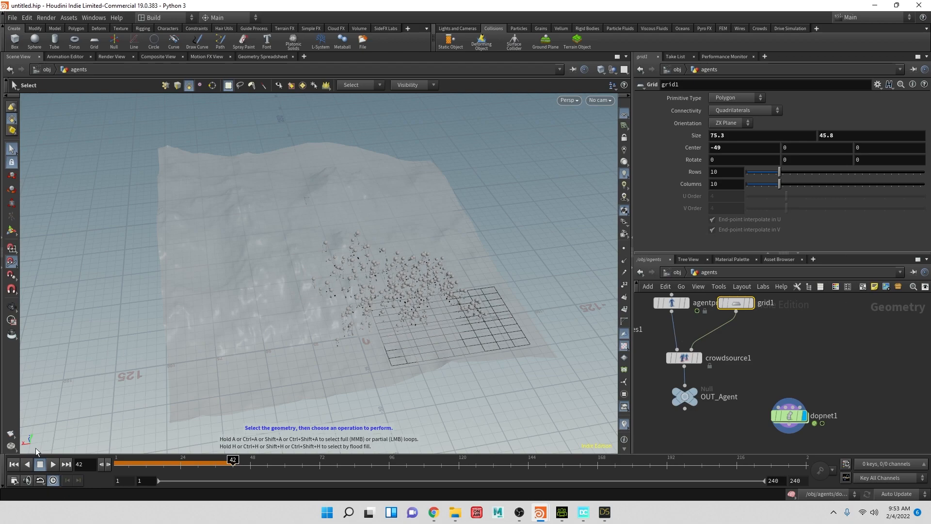
{"action": "left_click", "coordinate": [12, 464]}
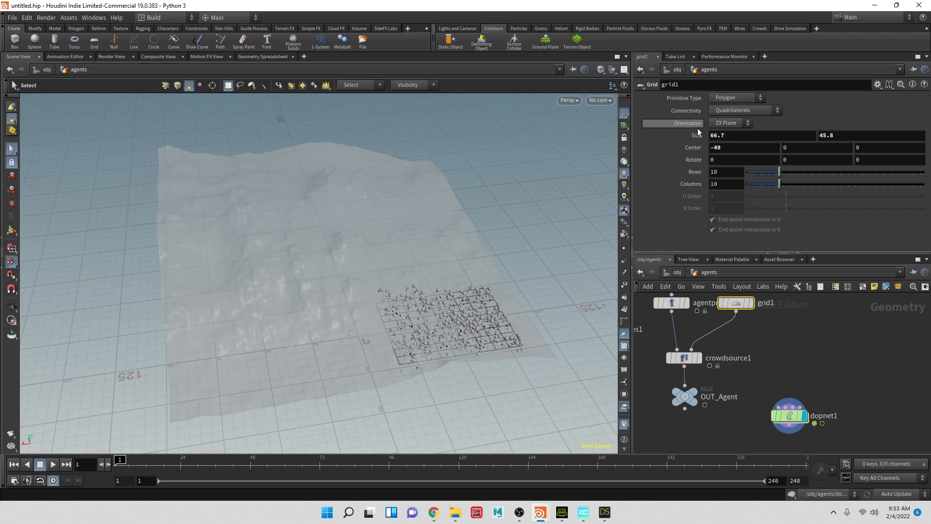
{"action": "middle_click_drag", "start_coordinate": [811, 141], "coordinate": [602, 145]}
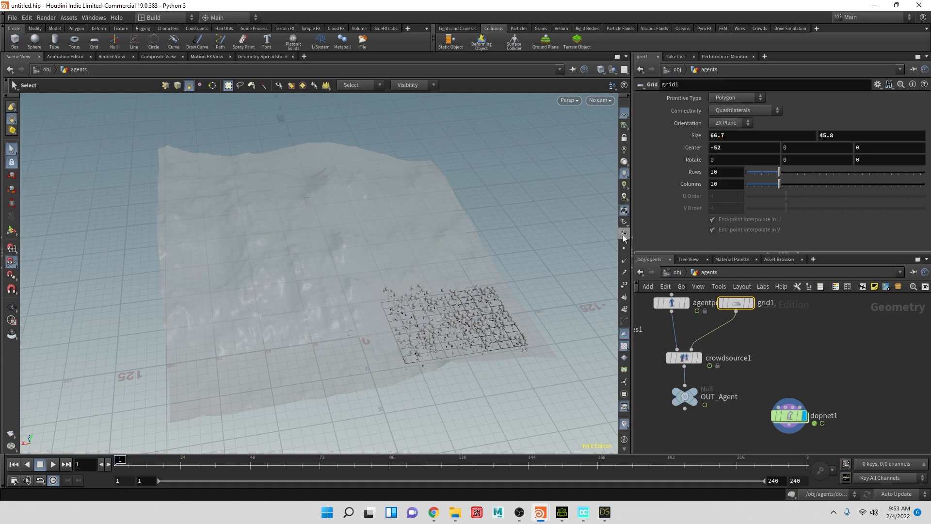
Replay the simulation from the obj level and examine from closer angles how the repositioned crowd crosses the hills
{"action": "left_click", "coordinate": [671, 271]}
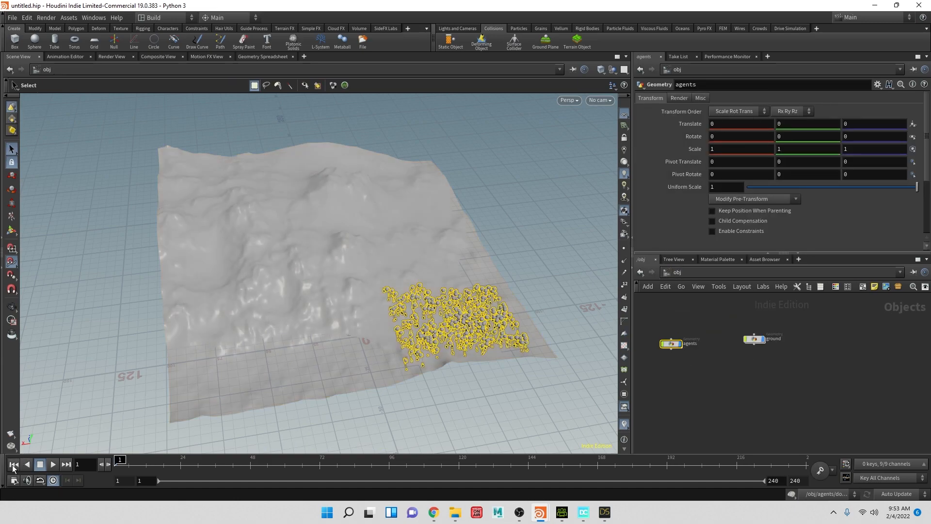
{"action": "left_click", "coordinate": [52, 467]}
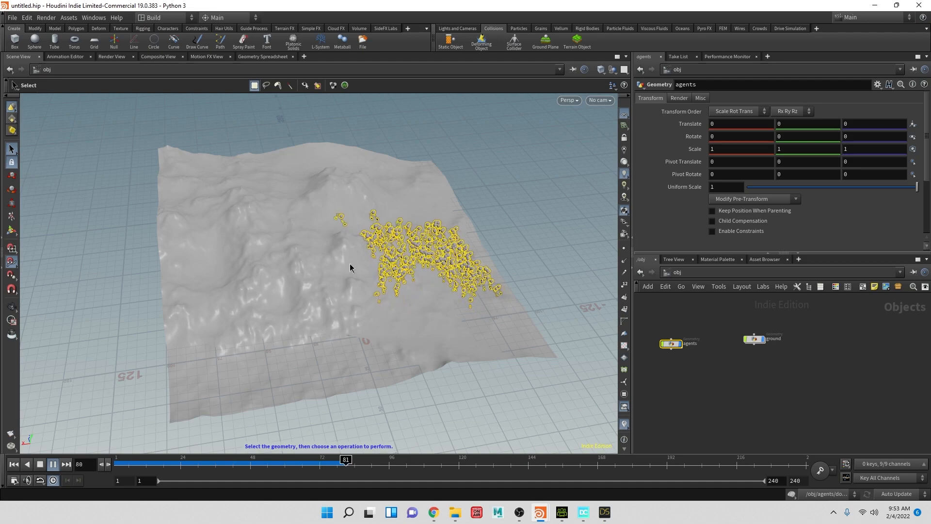
{"action": "left_click_drag", "start_coordinate": [390, 292], "coordinate": [440, 268], "text": "alt"}
{"action": "left_click", "coordinate": [508, 195]}
{"action": "scroll", "coordinate": [456, 260], "scroll_direction": "up", "scroll_amount": 8}
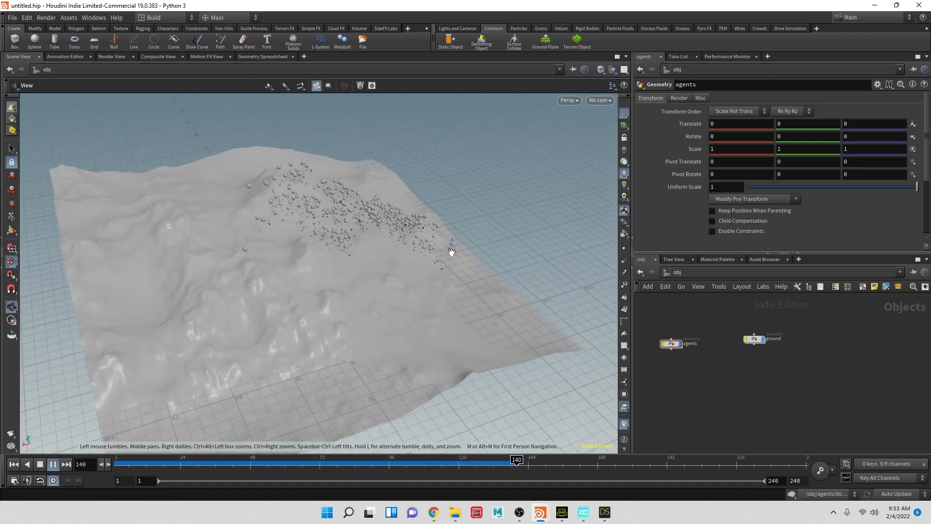
{"action": "left_click_drag", "start_coordinate": [466, 250], "coordinate": [546, 235], "text": "alt"}
{"action": "mouse_move", "coordinate": [488, 243]}
{"action": "left_mouse_down", "text": "alt"}
{"action": "mouse_move", "coordinate": [500, 230]}
{"action": "mouse_move", "coordinate": [493, 226]}
{"action": "left_mouse_up", "text": "alt"}
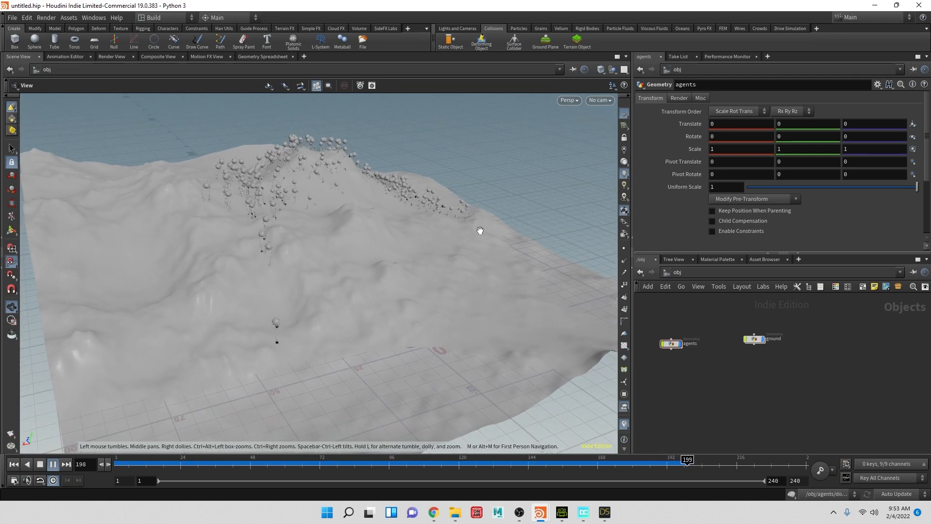
{"action": "left_click_drag", "start_coordinate": [467, 259], "coordinate": [385, 276]}
{"action": "key", "text": "s"}
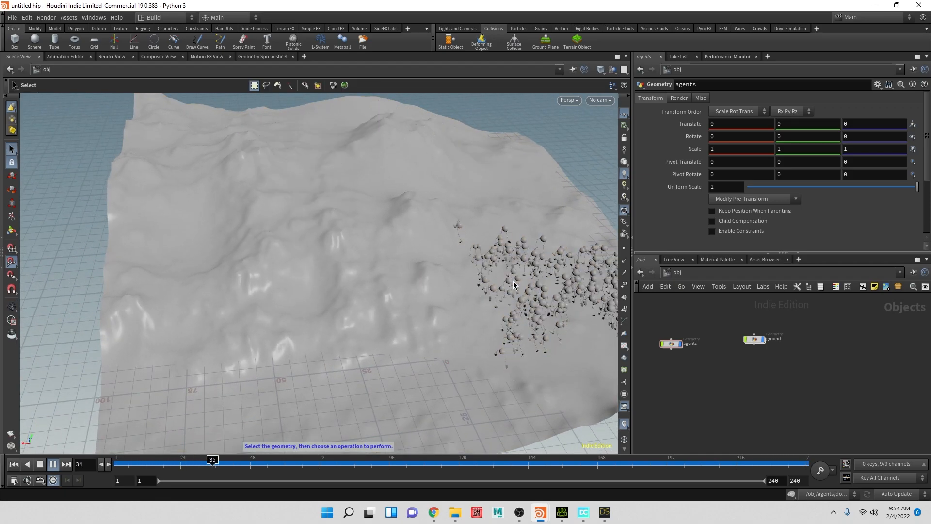
Extend the timeline's end frame to 350
{"action": "double_click", "coordinate": [800, 480]}
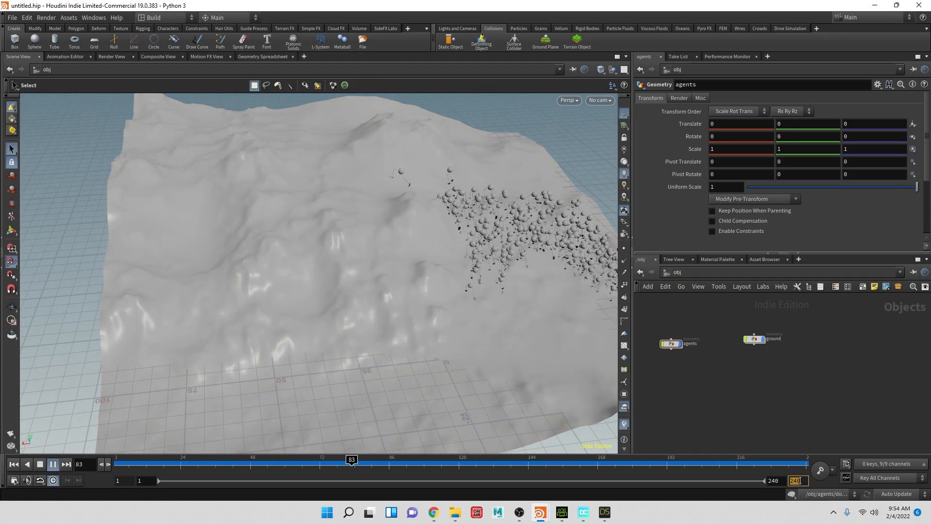
{"action": "type", "text": "350"}
{"action": "key", "text": "Return"}
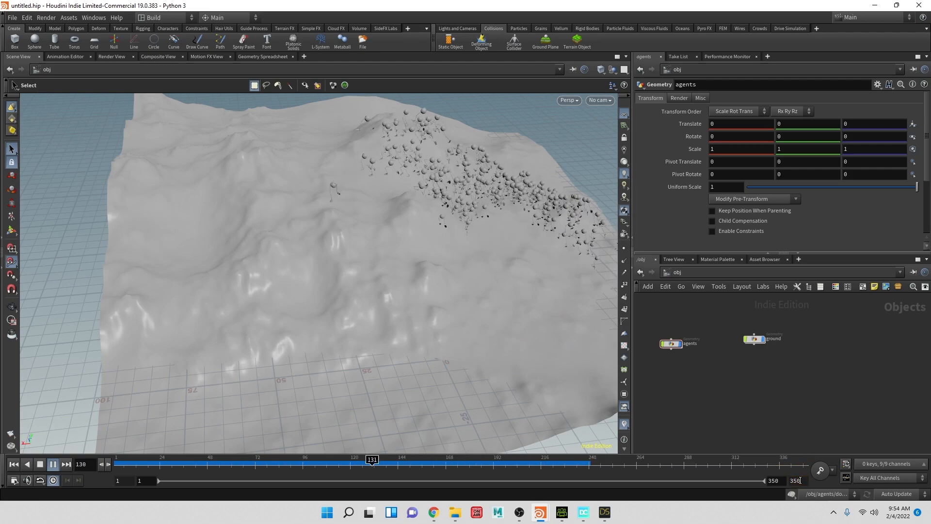
{"action": "key", "text": "Escape"}
Watch the extended crowd simulation from several viewpoints around the terrain, then stop playback and rewind to frame 1
{"action": "left_click_drag", "start_coordinate": [397, 427], "coordinate": [228, 368]}
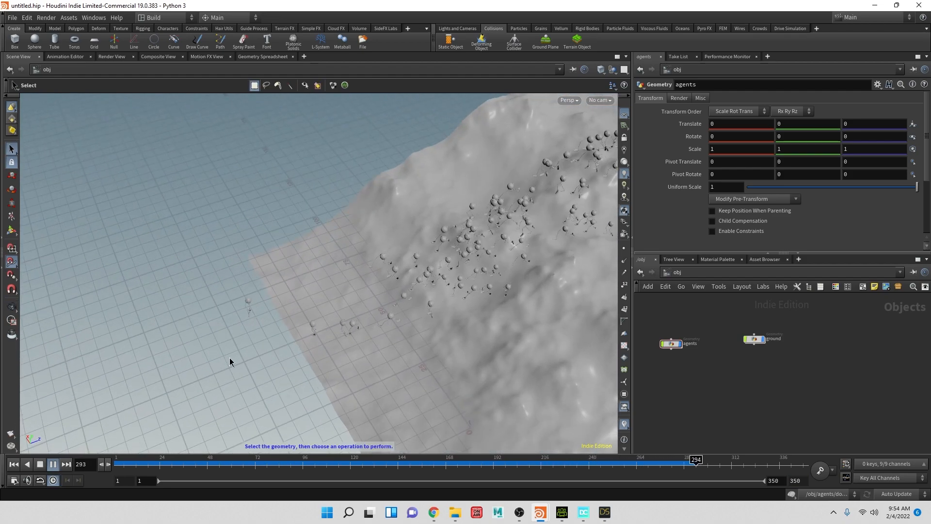
{"action": "key", "text": "s"}
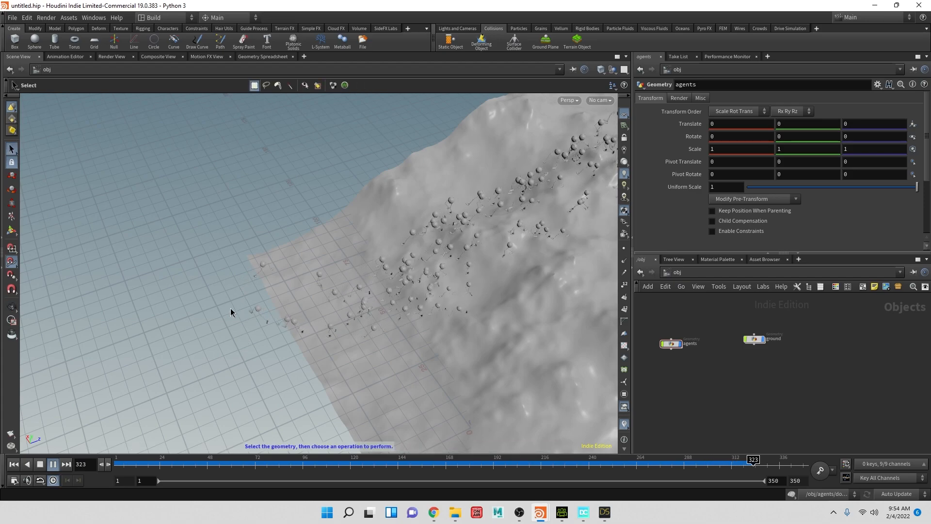
{"action": "middle_click_drag", "start_coordinate": [324, 324], "coordinate": [259, 276], "text": "alt"}
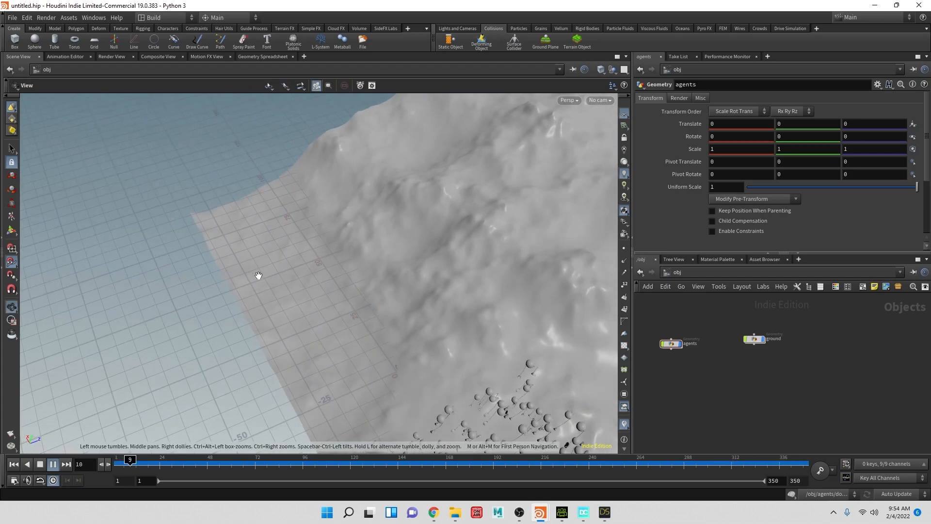
{"action": "right_click_drag", "start_coordinate": [258, 275], "coordinate": [278, 299], "text": "alt"}
{"action": "left_click_drag", "start_coordinate": [337, 264], "coordinate": [571, 255], "text": "alt"}
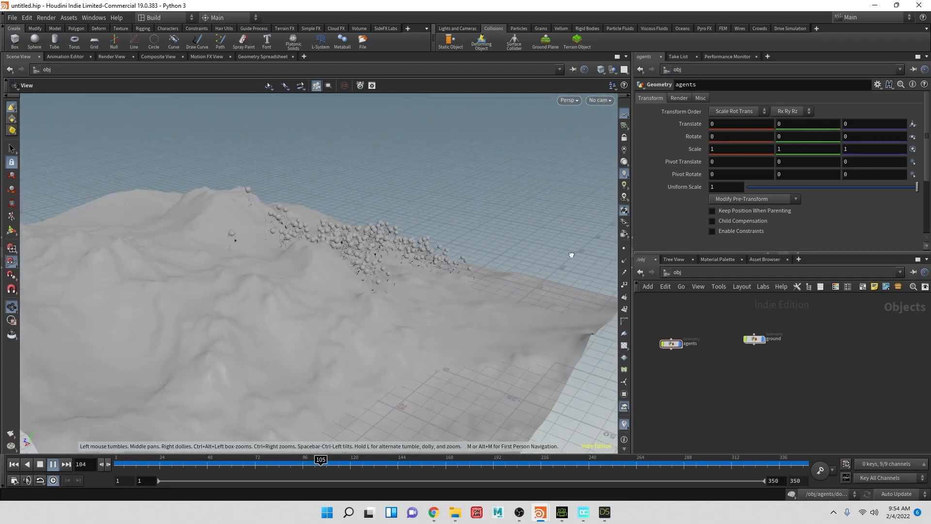
{"action": "left_click_drag", "start_coordinate": [363, 272], "coordinate": [408, 264], "text": "alt"}
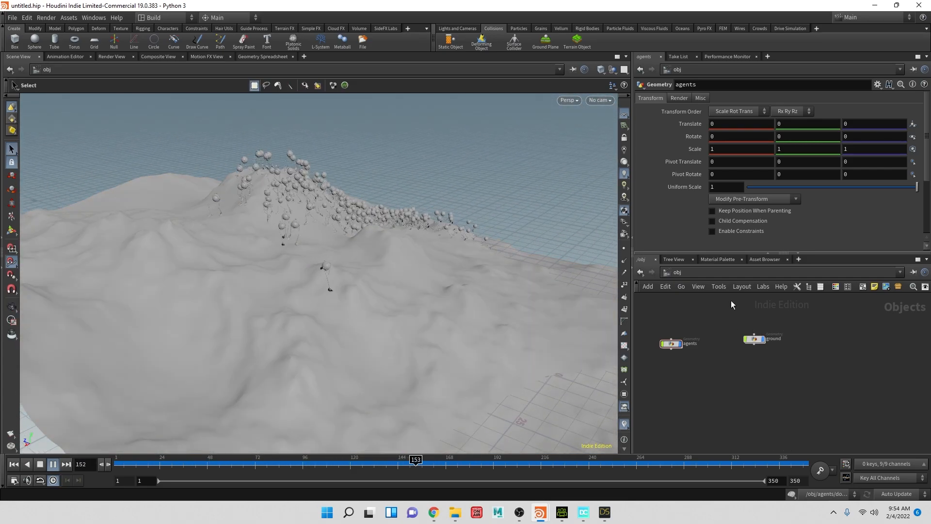
{"action": "left_click_drag", "start_coordinate": [590, 283], "coordinate": [385, 248], "text": "alt"}
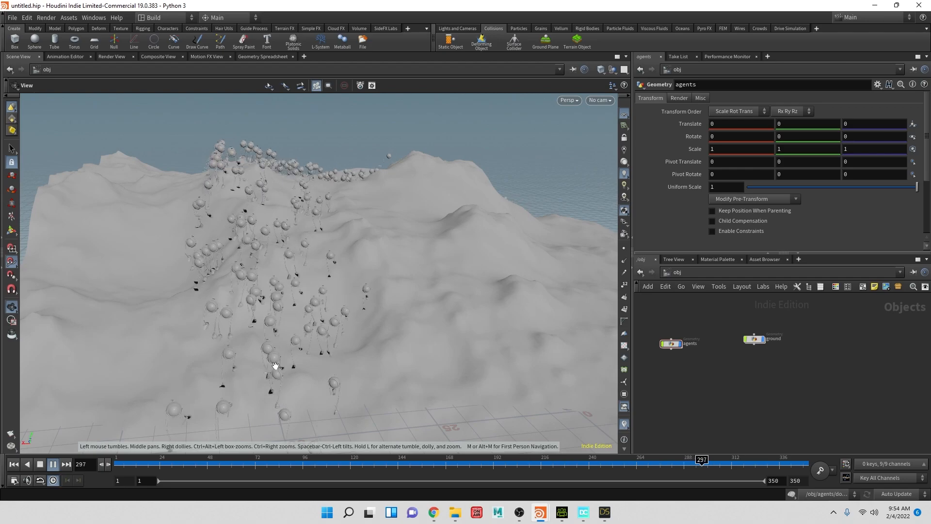
{"action": "key", "text": "s"}
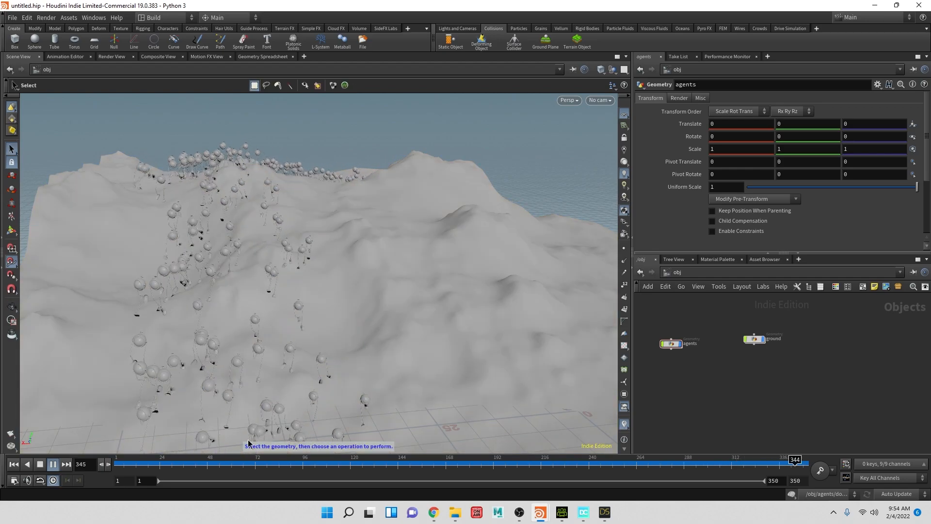
{"action": "key", "text": "Escape"}
{"action": "left_click_drag", "start_coordinate": [476, 261], "coordinate": [361, 333]}
{"action": "key", "text": "s"}
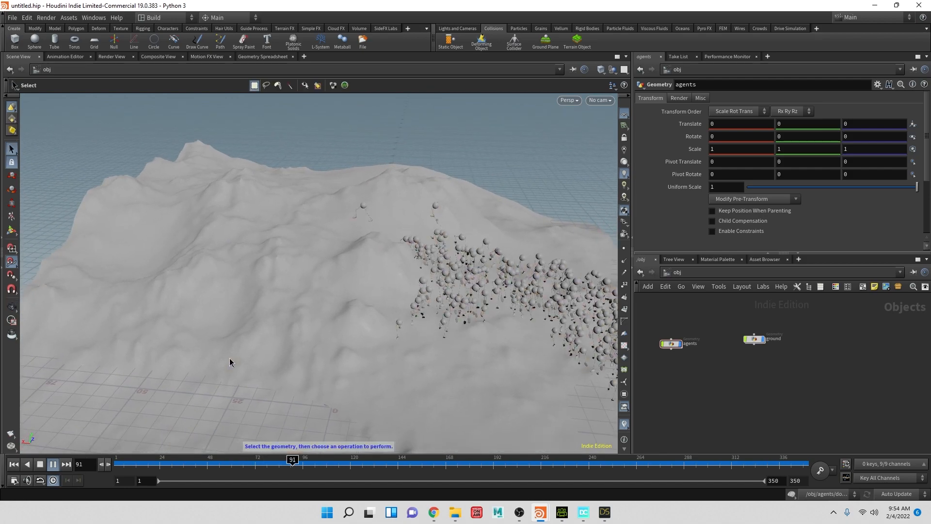
{"action": "left_click", "coordinate": [40, 464]}
{"action": "left_click", "coordinate": [14, 464]}
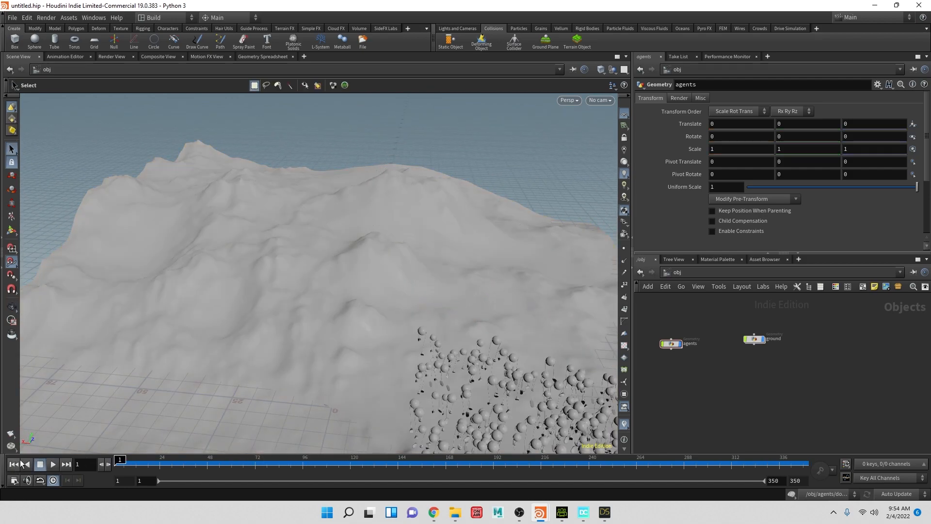